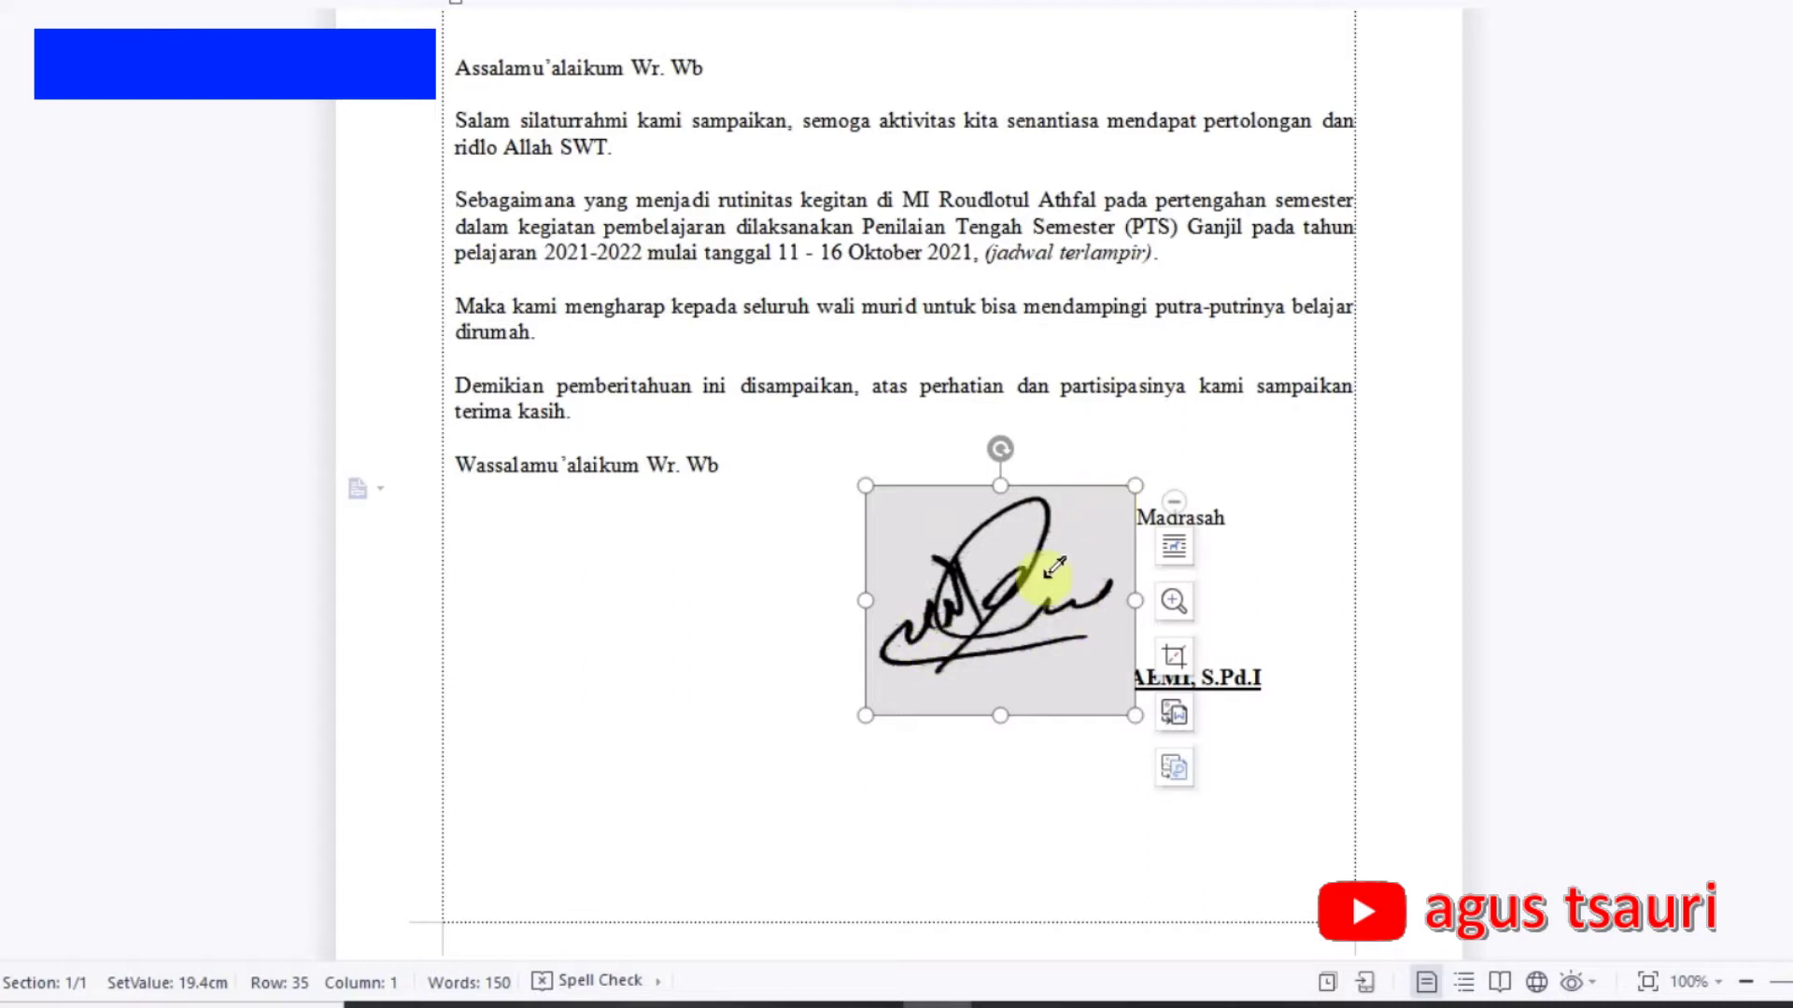
Make the grey background of the signature picture transparent.
click(948, 534)
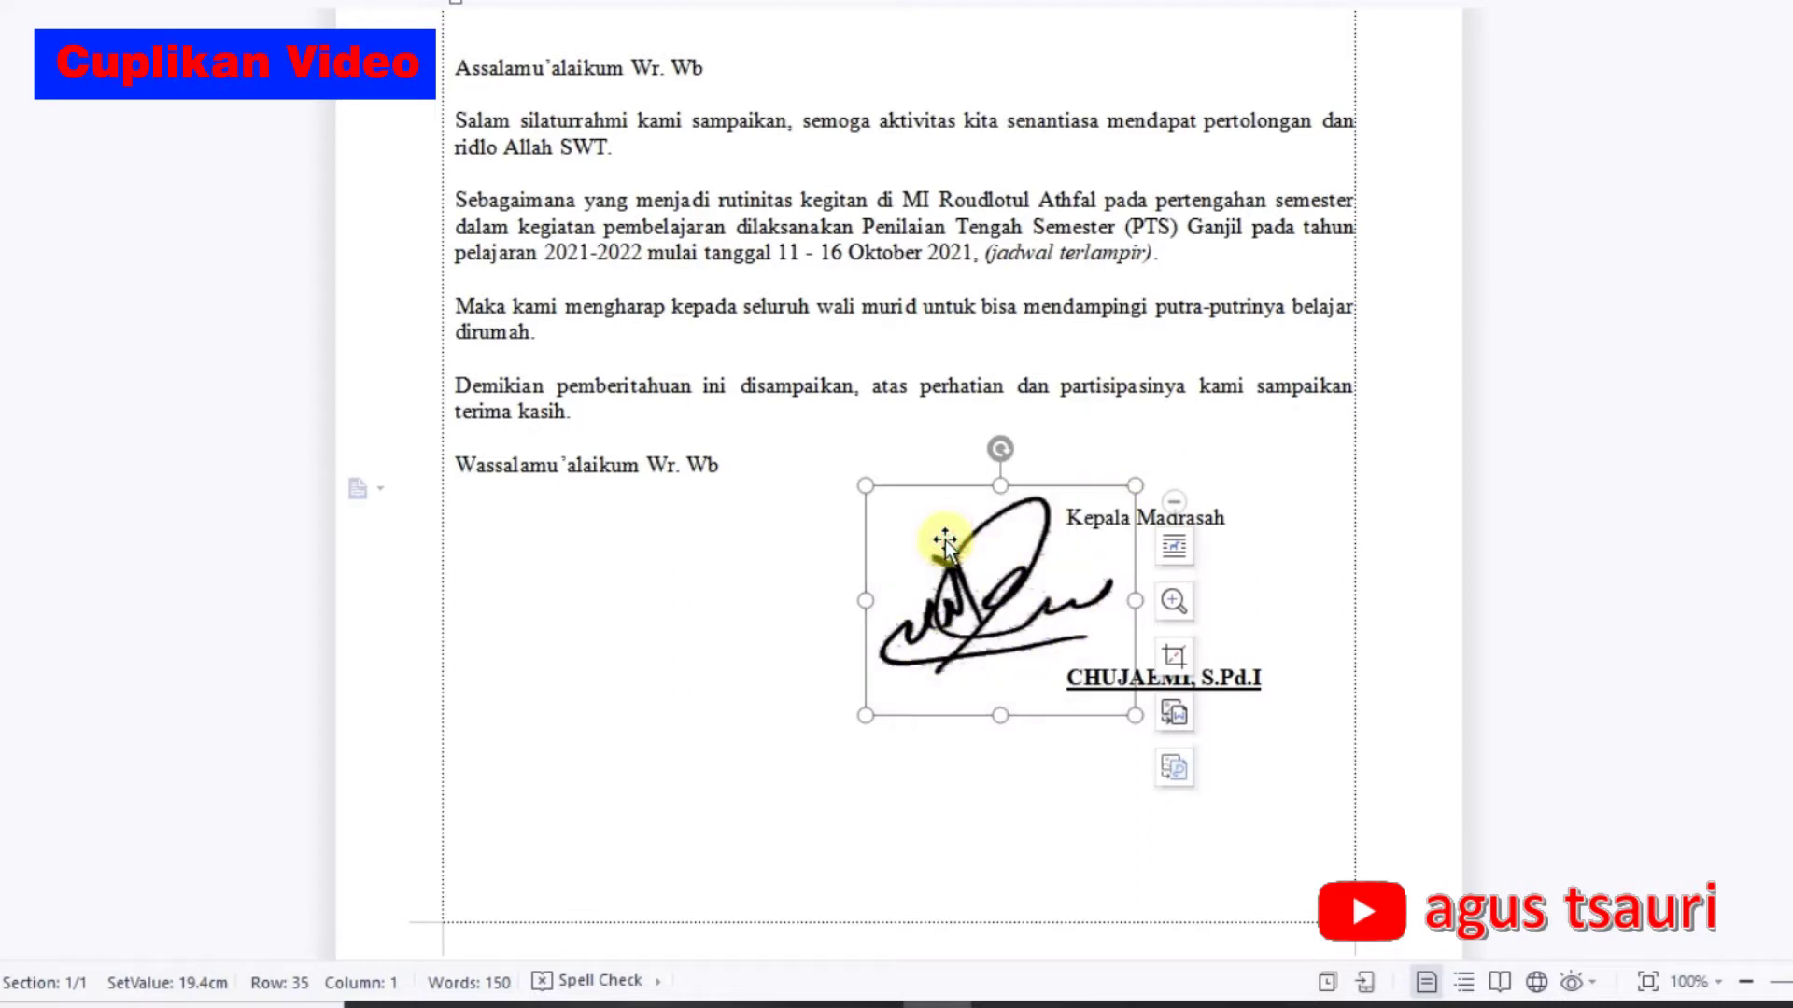
click(600, 678)
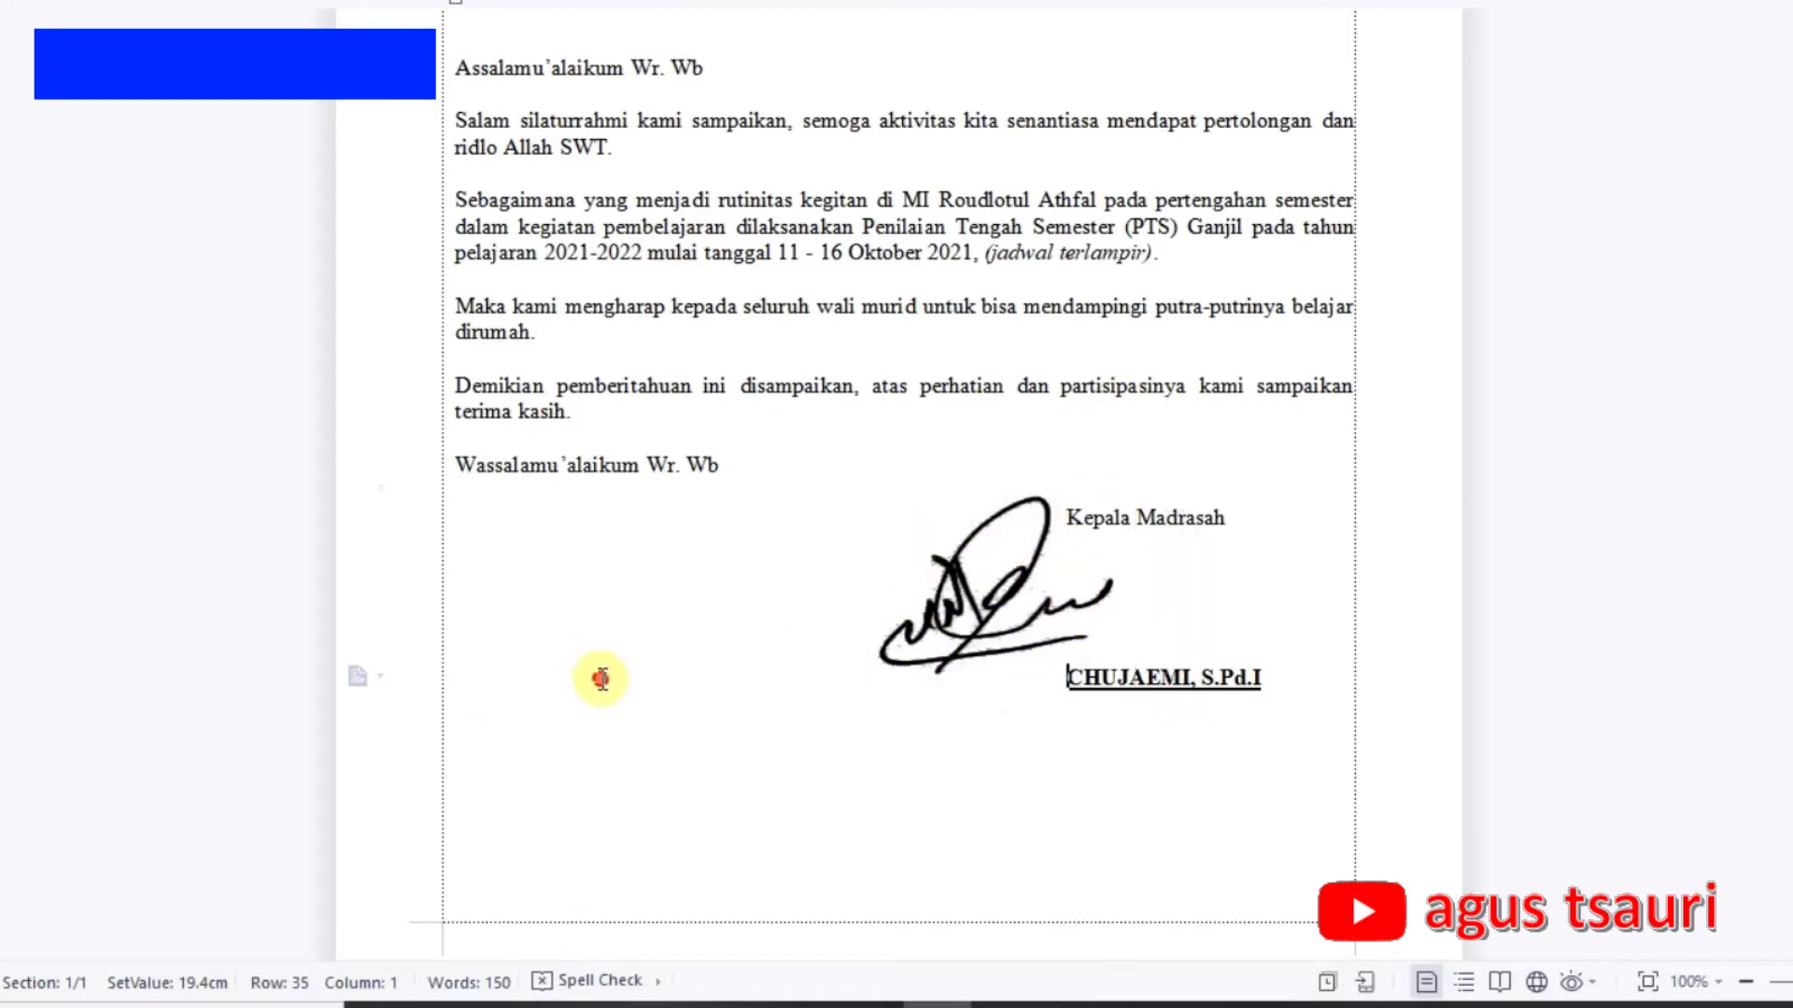
click(950, 615)
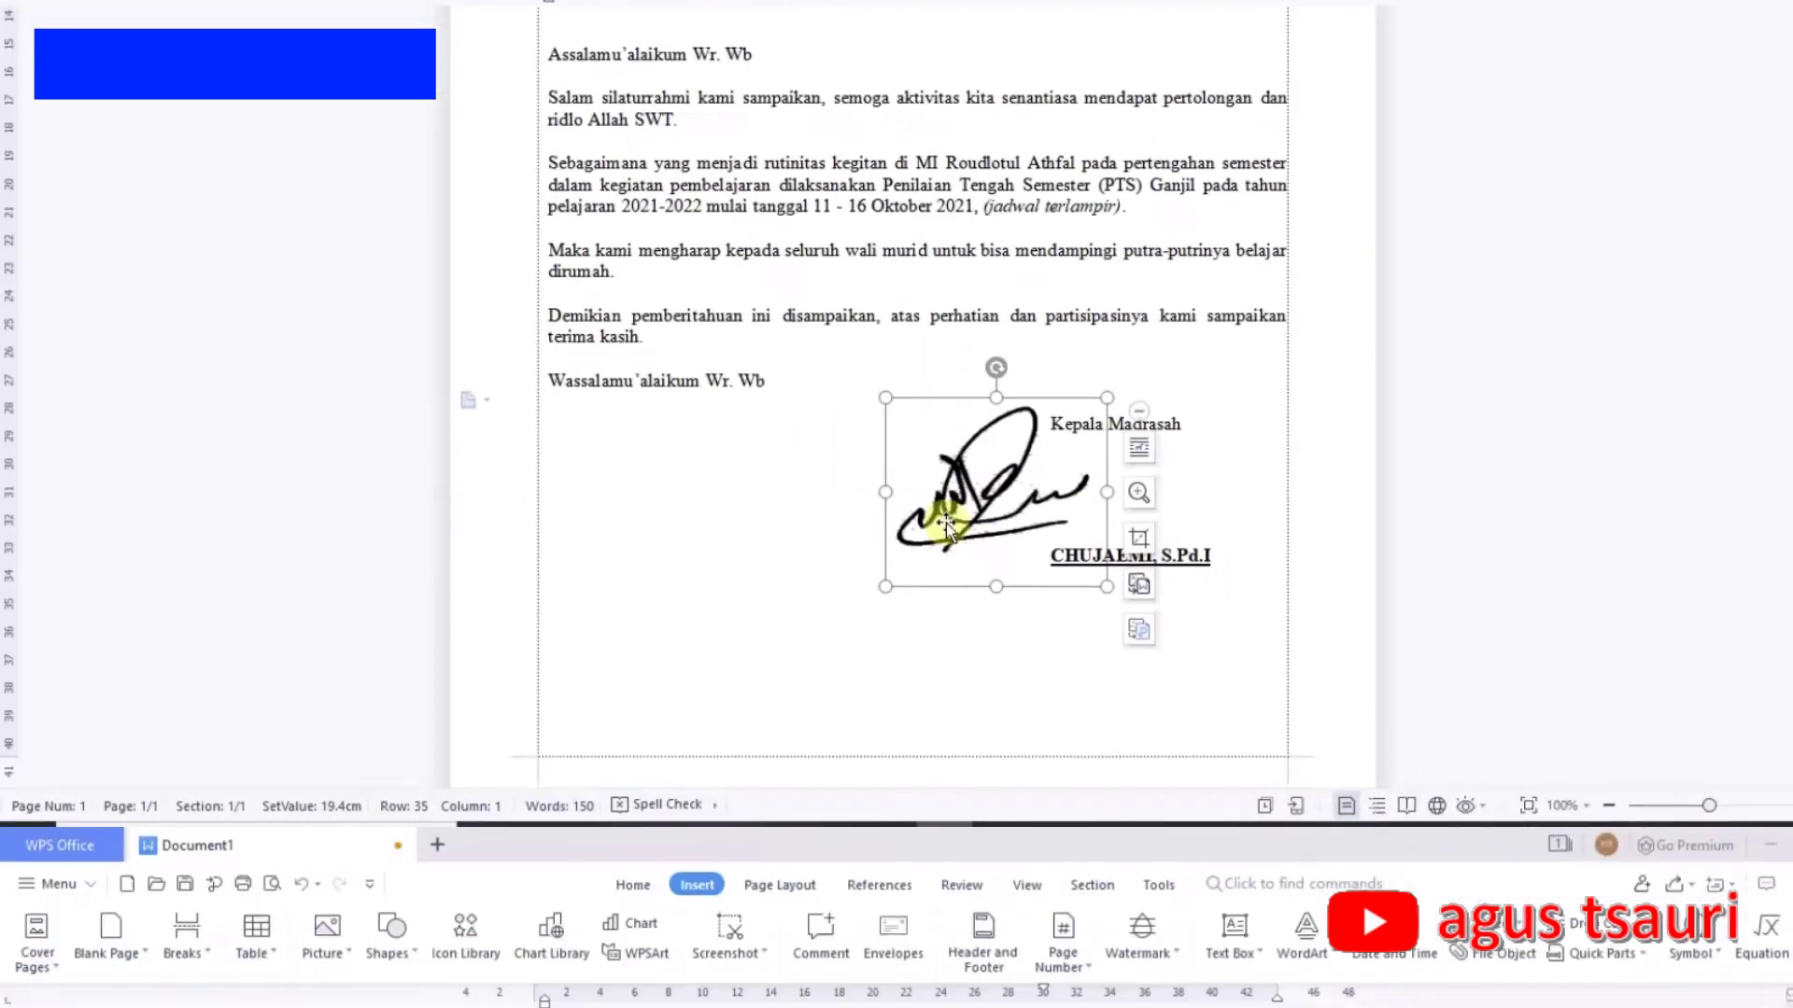
Delete the signature picture and place the cursor on the blank line between "Kepala Madrasah" and the signatory's name.
key(Delete)
scroll(1428, 190, up, 3)
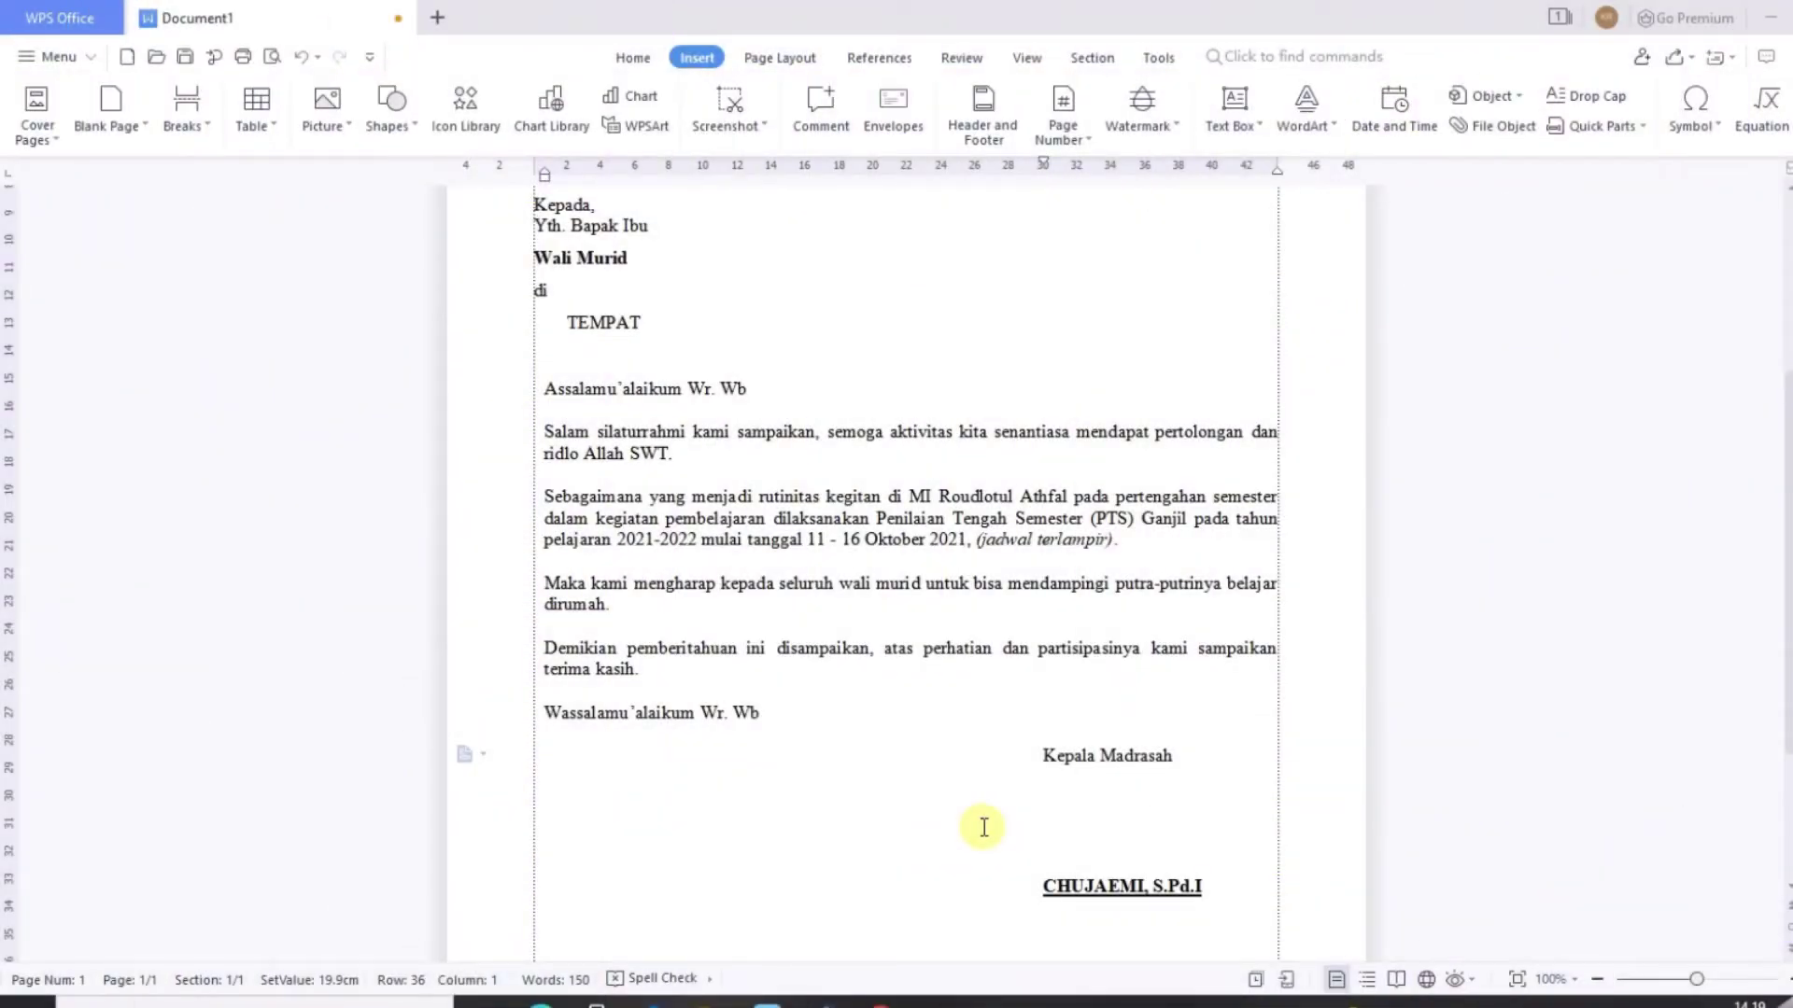
click(983, 828)
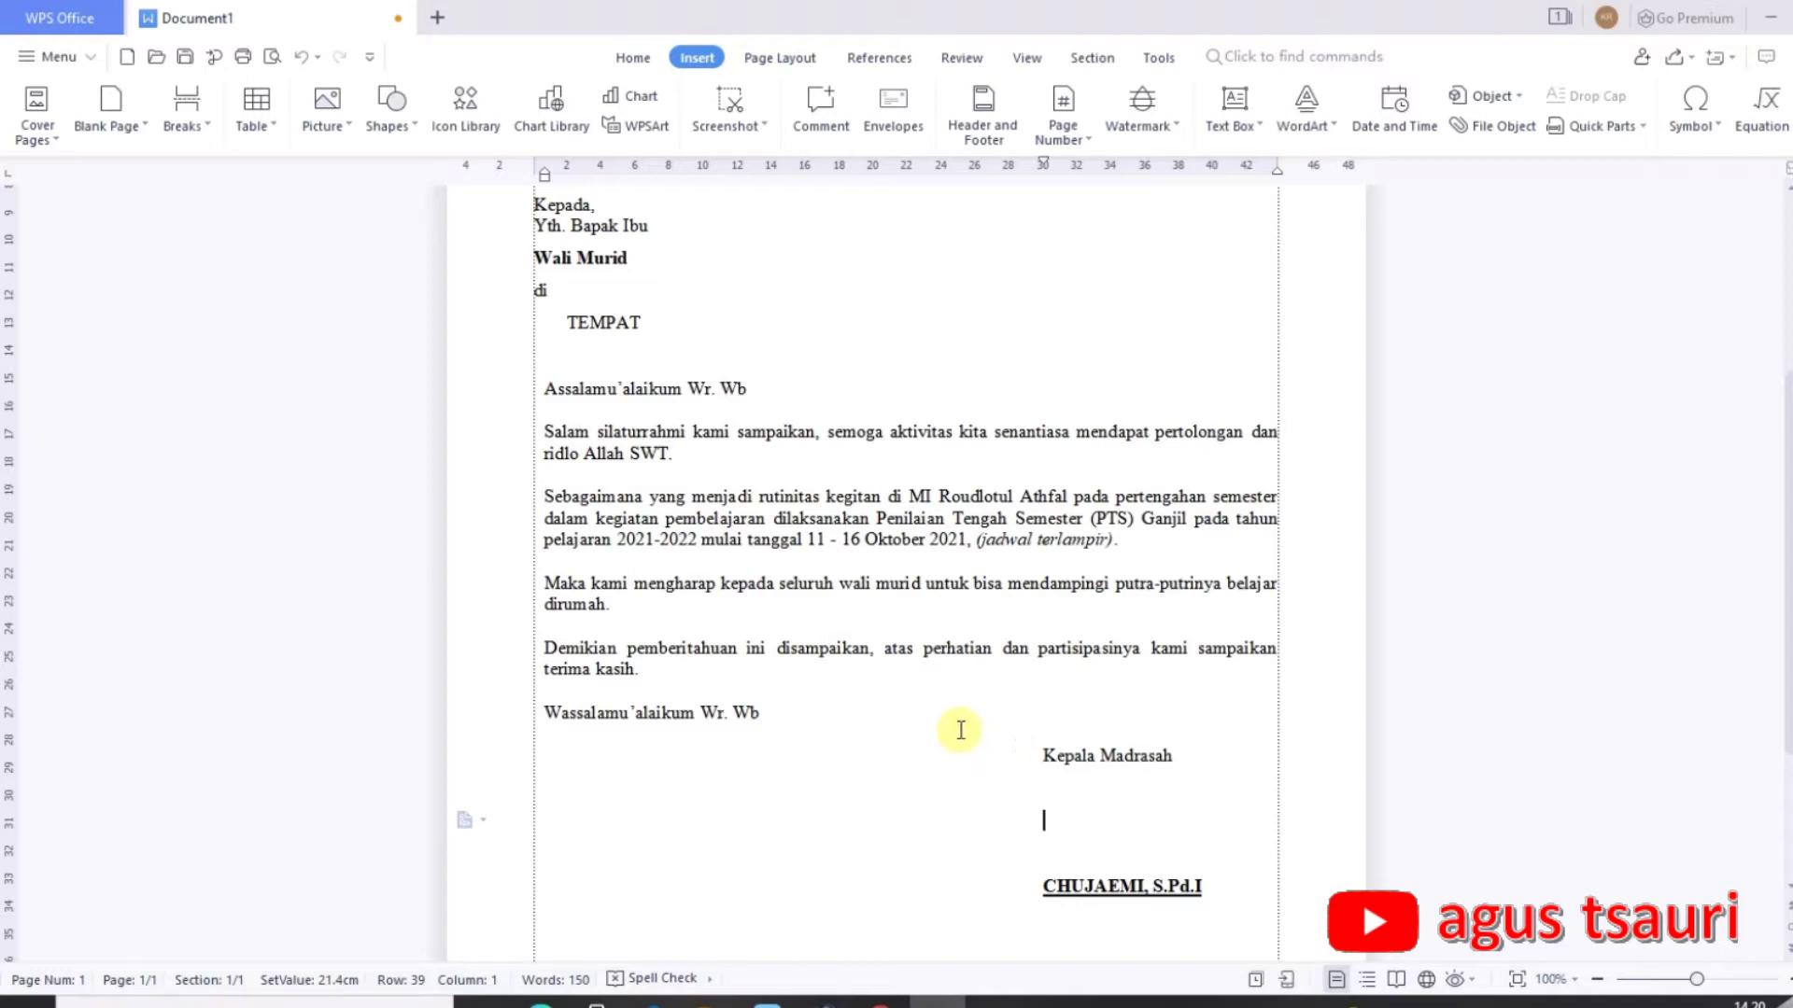
Switch to File Explorer, examine the STEMPEL and ttd images in the ttd folder, and return to the letter.
click(708, 1002)
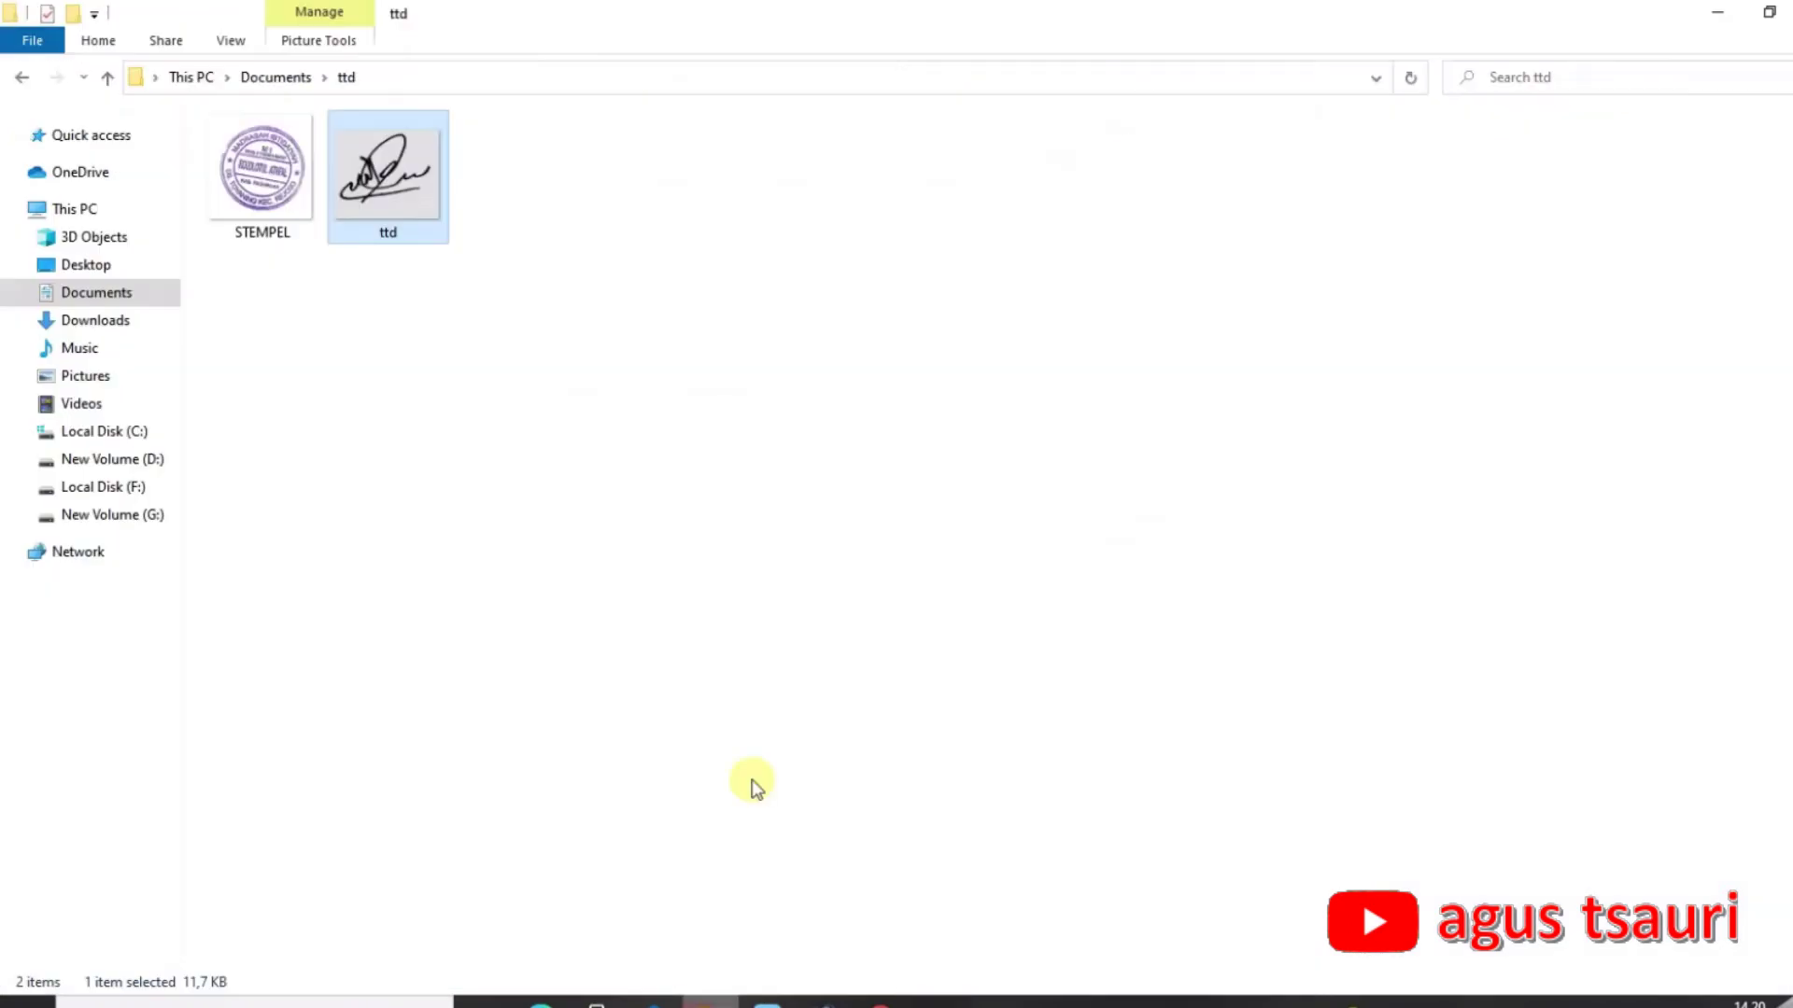
click(250, 229)
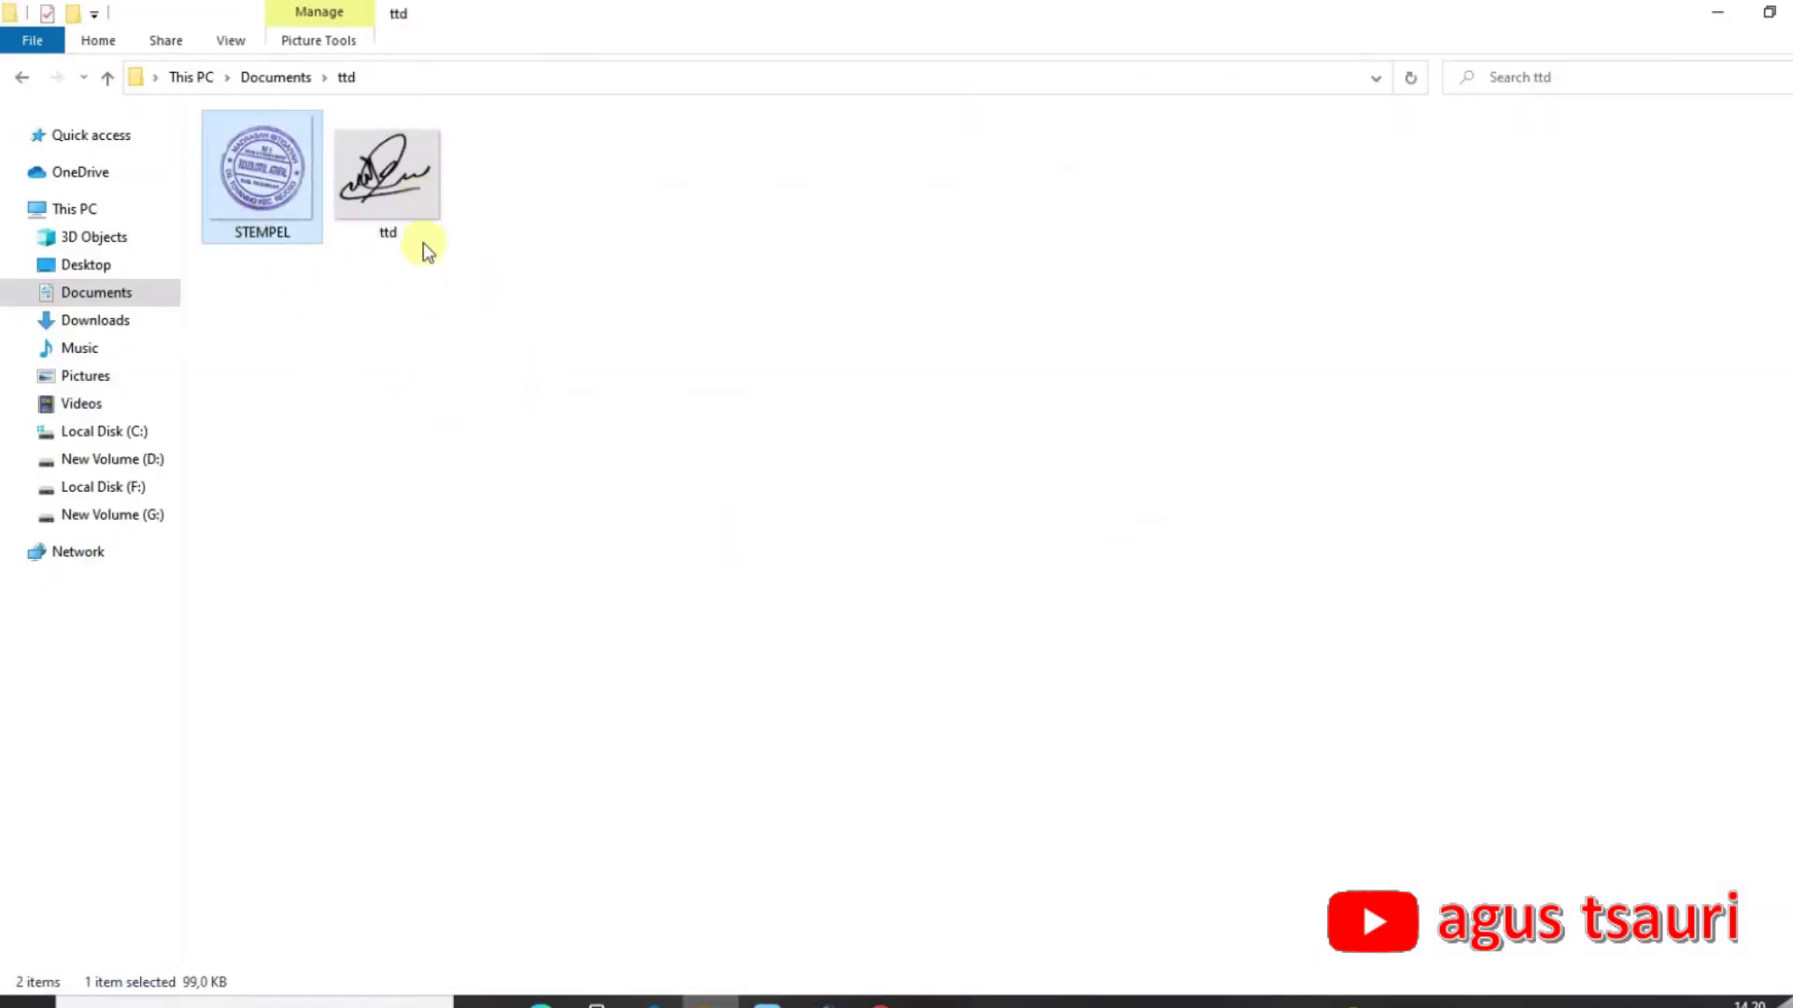
click(390, 225)
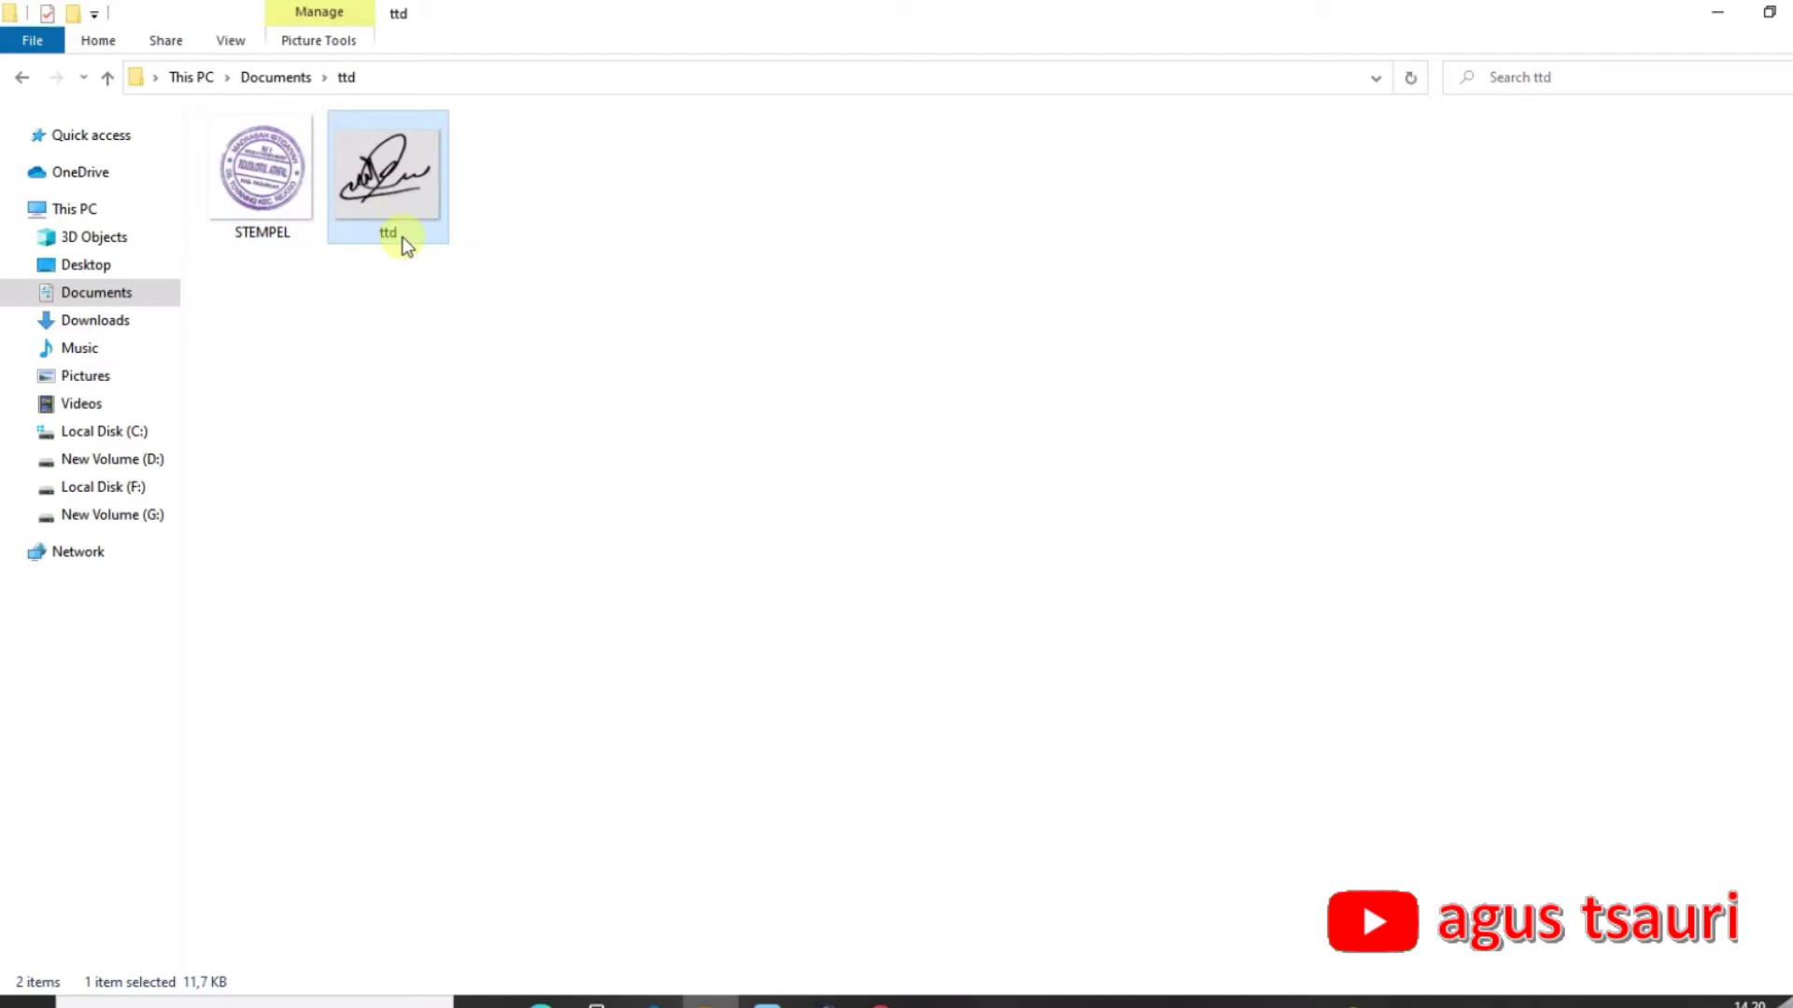
click(576, 344)
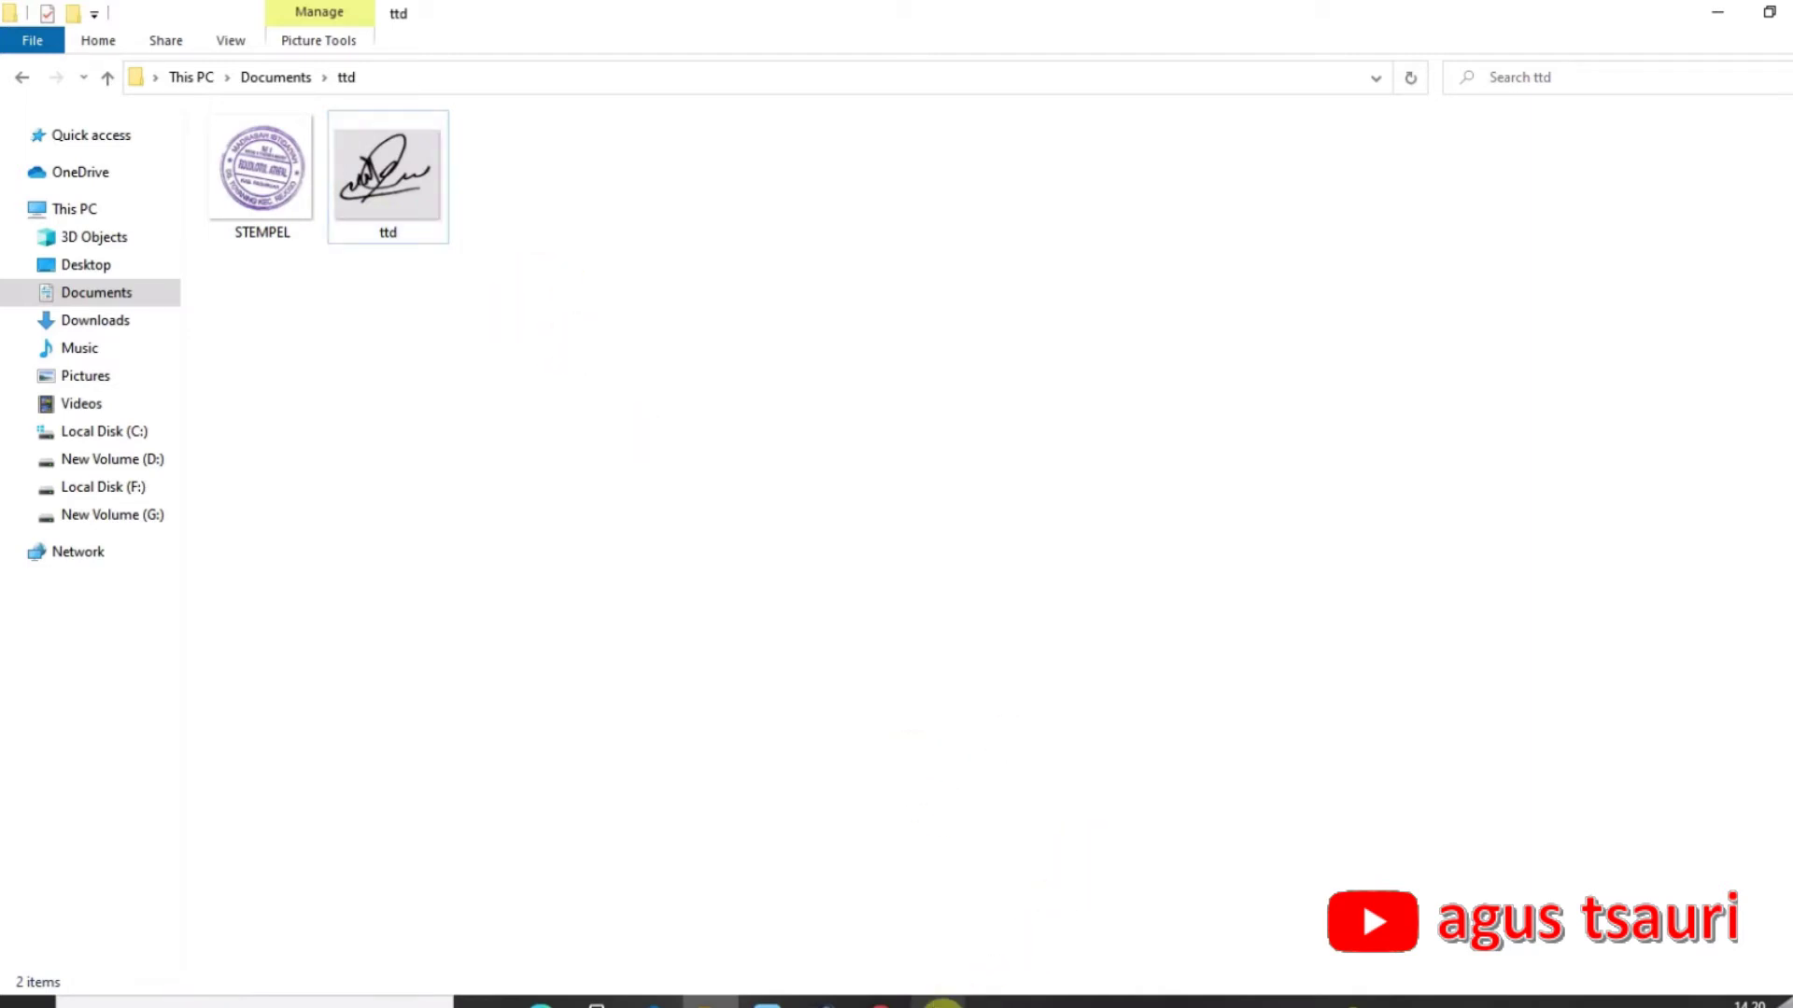
click(938, 1001)
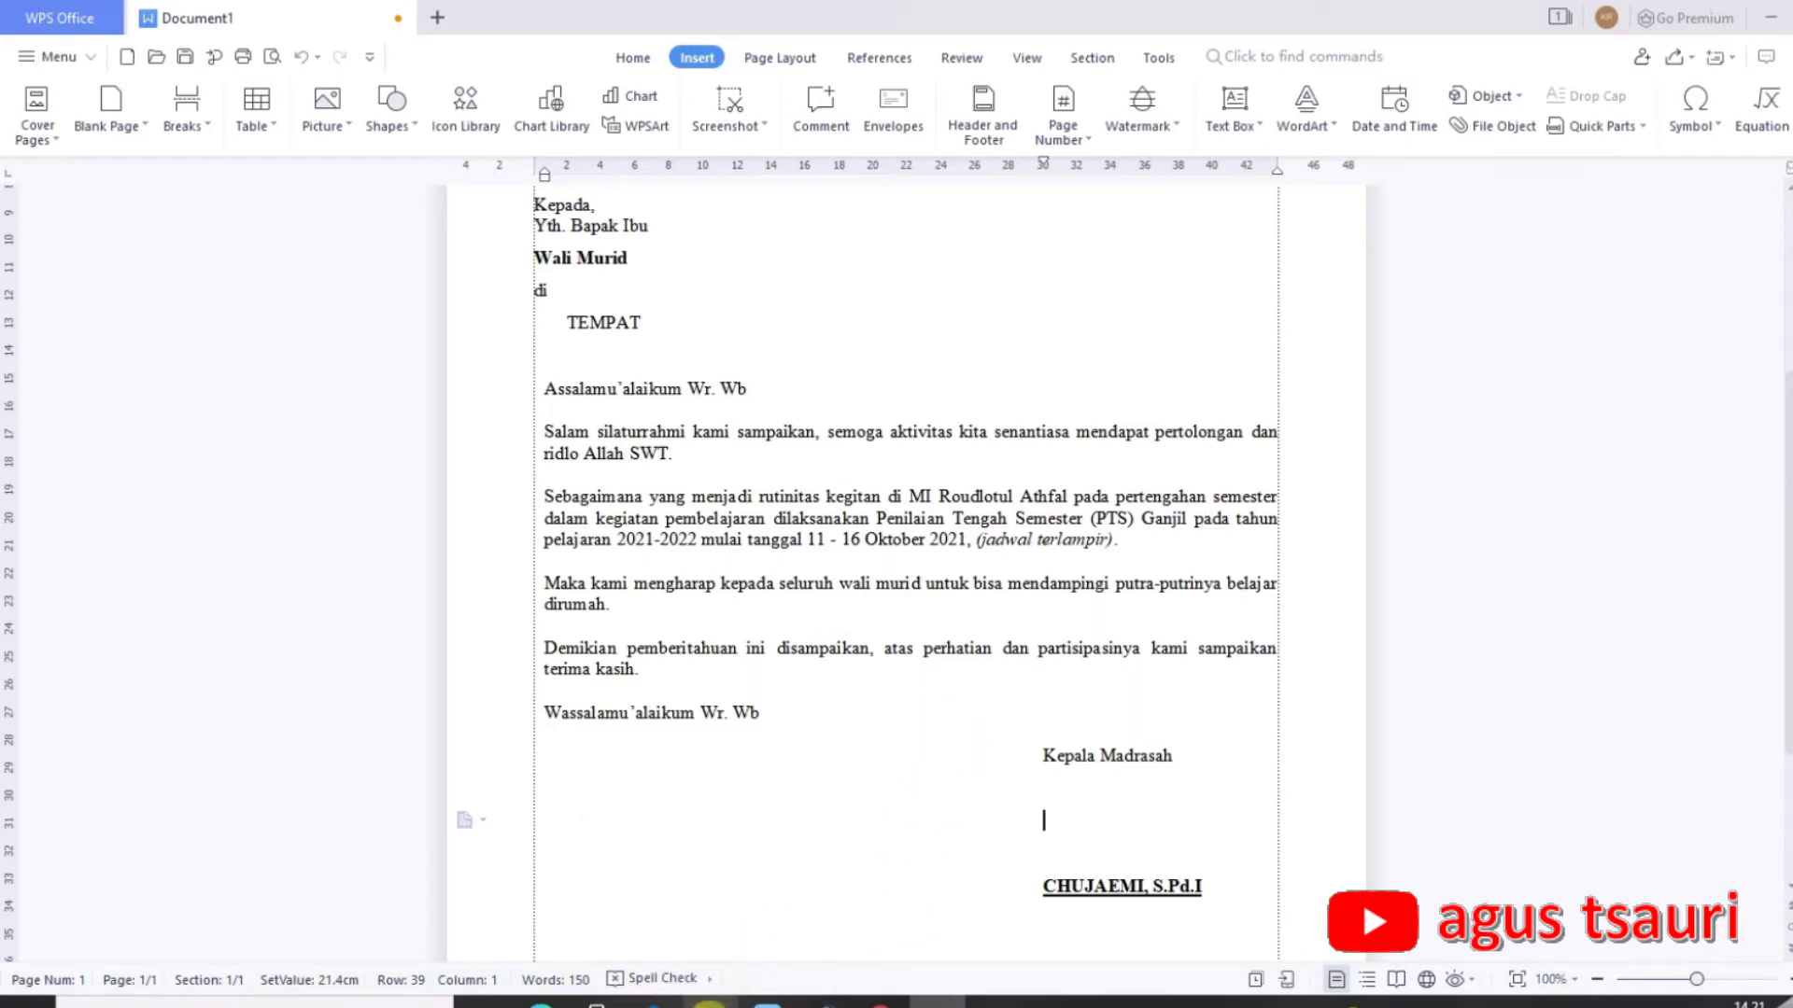
click(712, 1002)
click(367, 200)
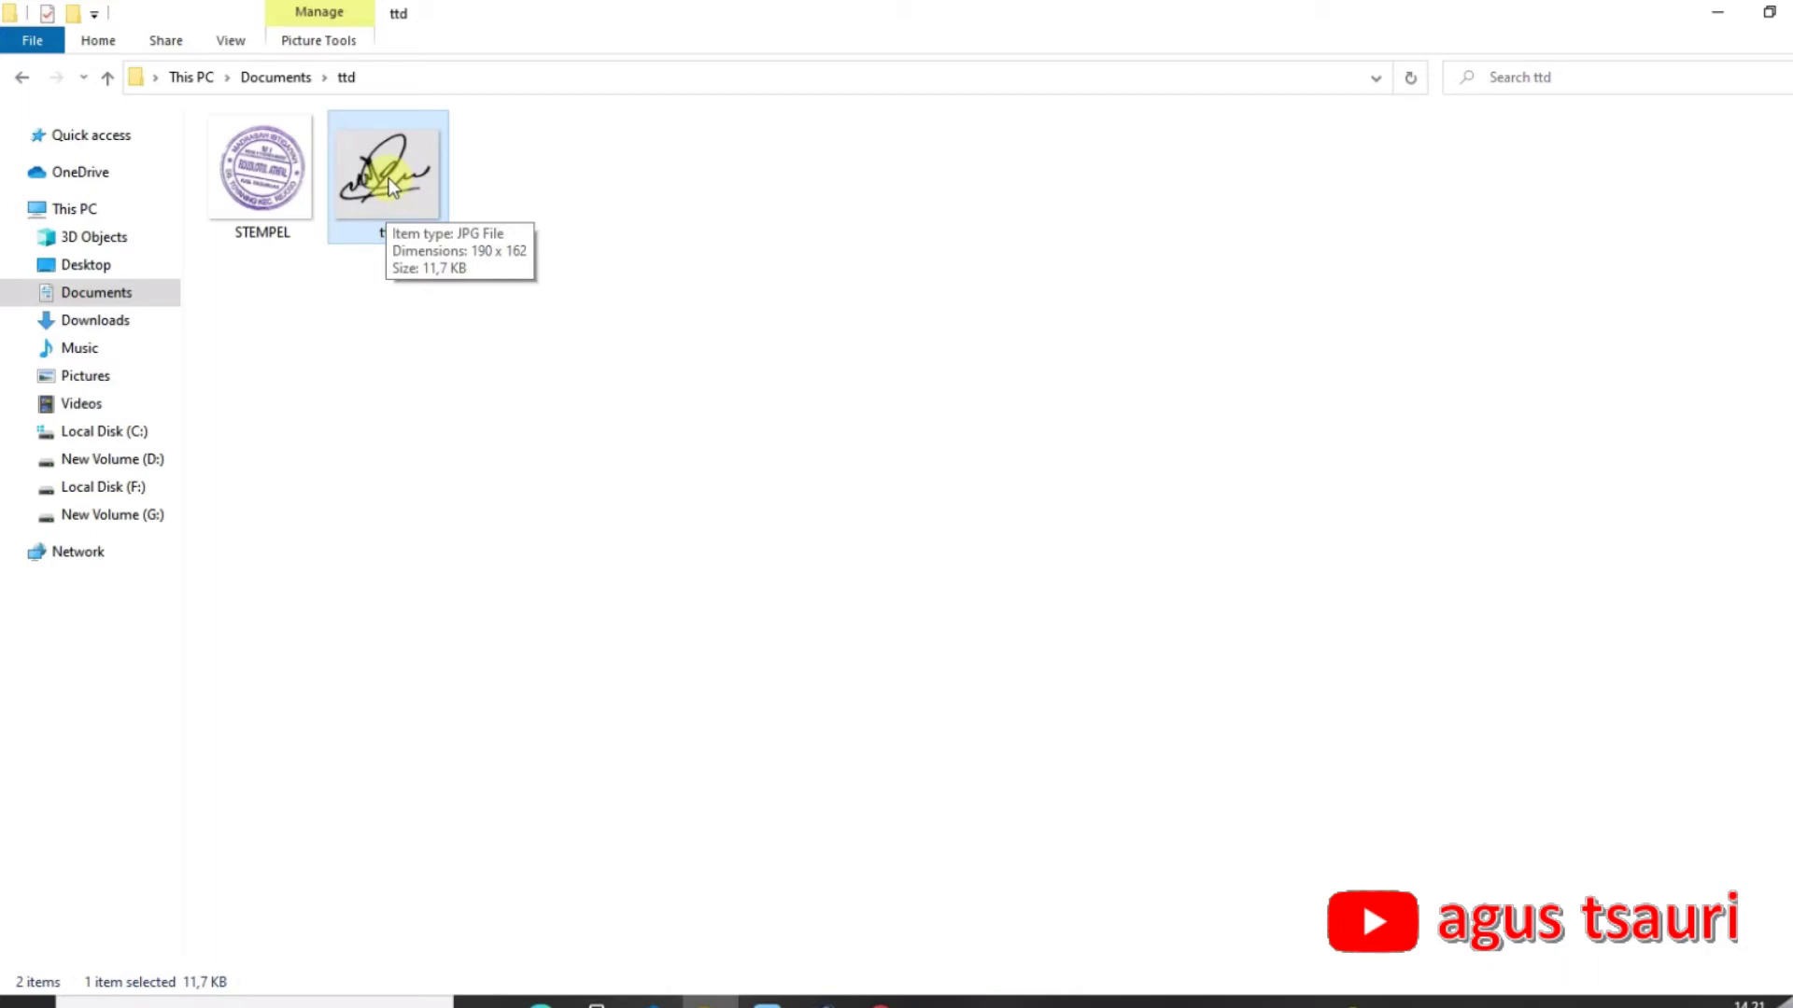
mouse_move(392, 183)
mouse_down()
mouse_move(849, 536)
mouse_move(960, 785)
mouse_move(939, 999)
mouse_move(990, 794)
mouse_move(996, 816)
mouse_up()
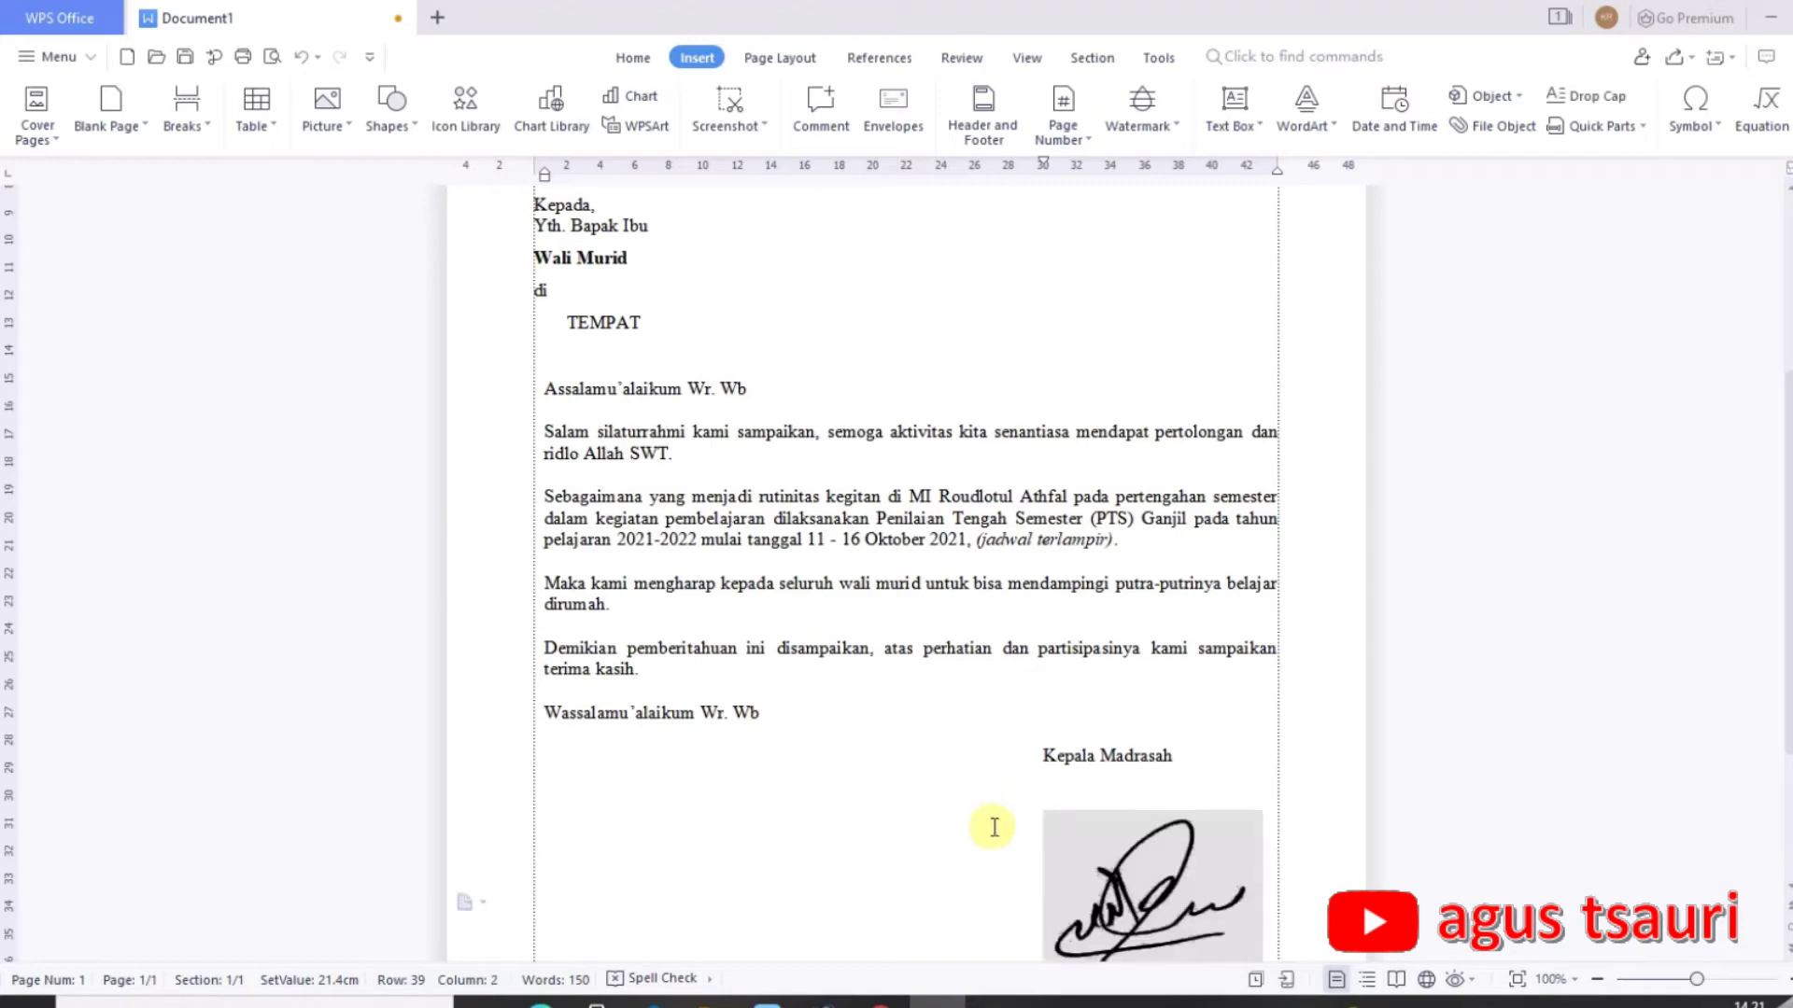
scroll(995, 827, down, 3)
click(1084, 755)
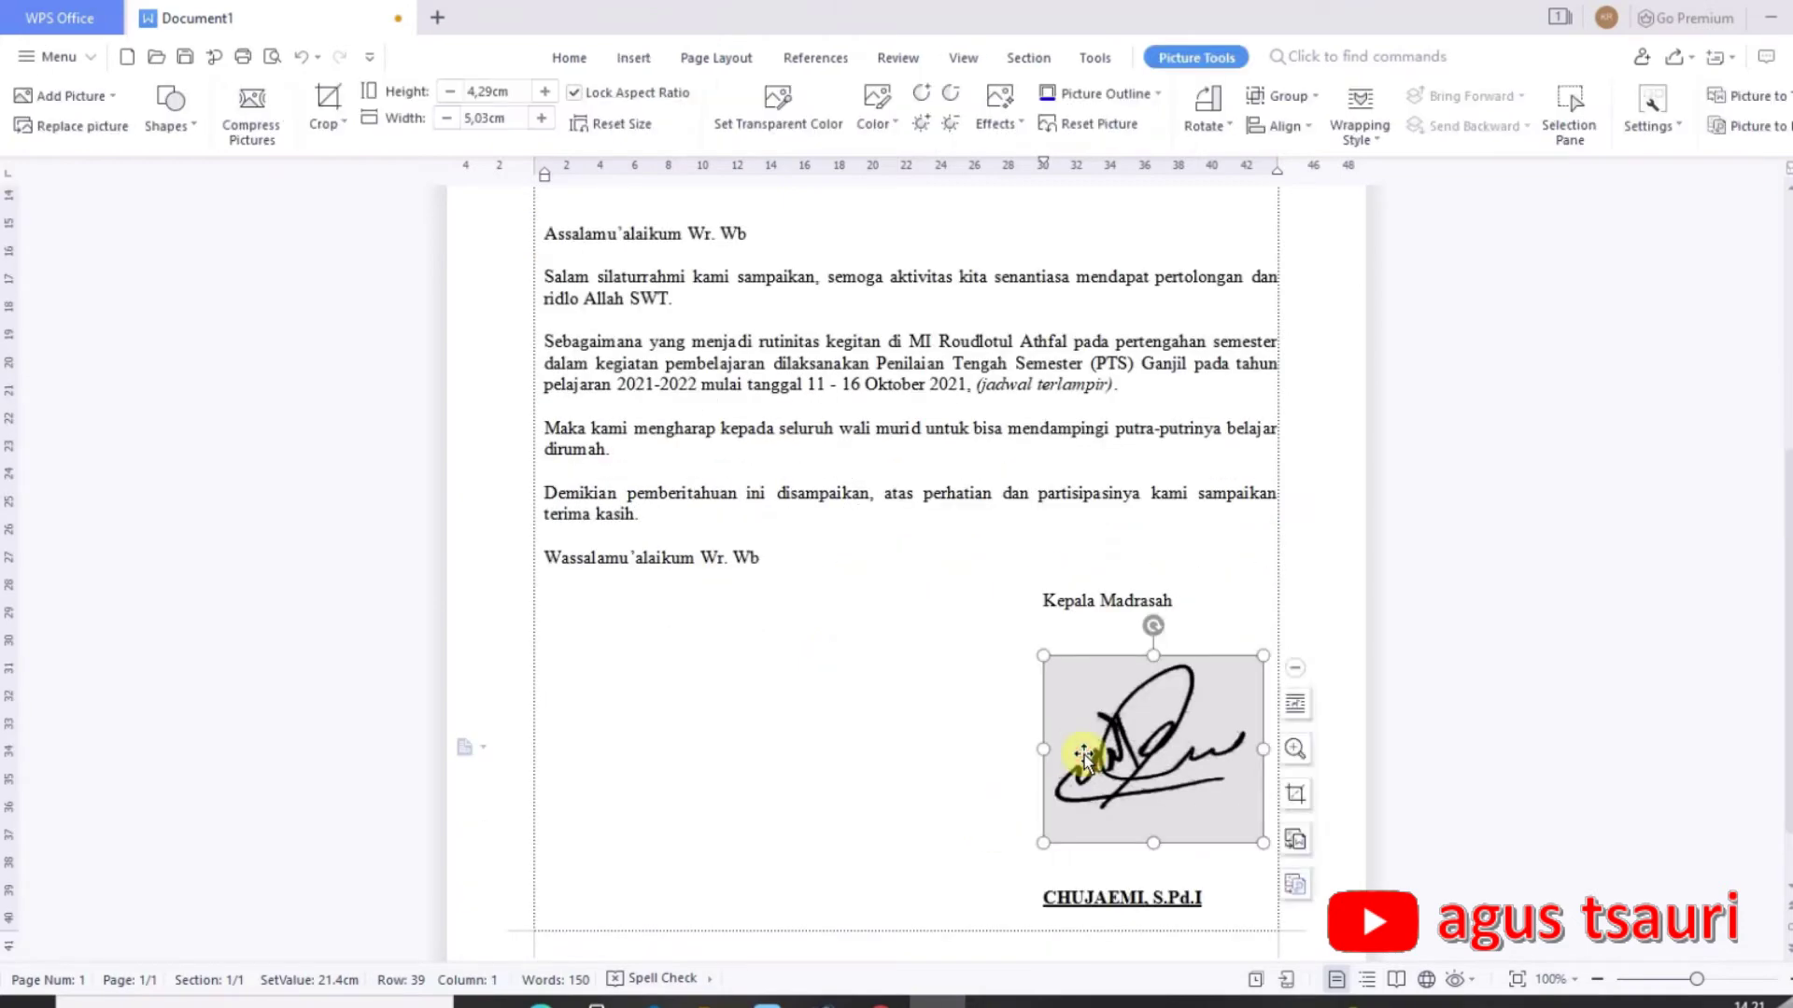
click(837, 710)
key(Delete)
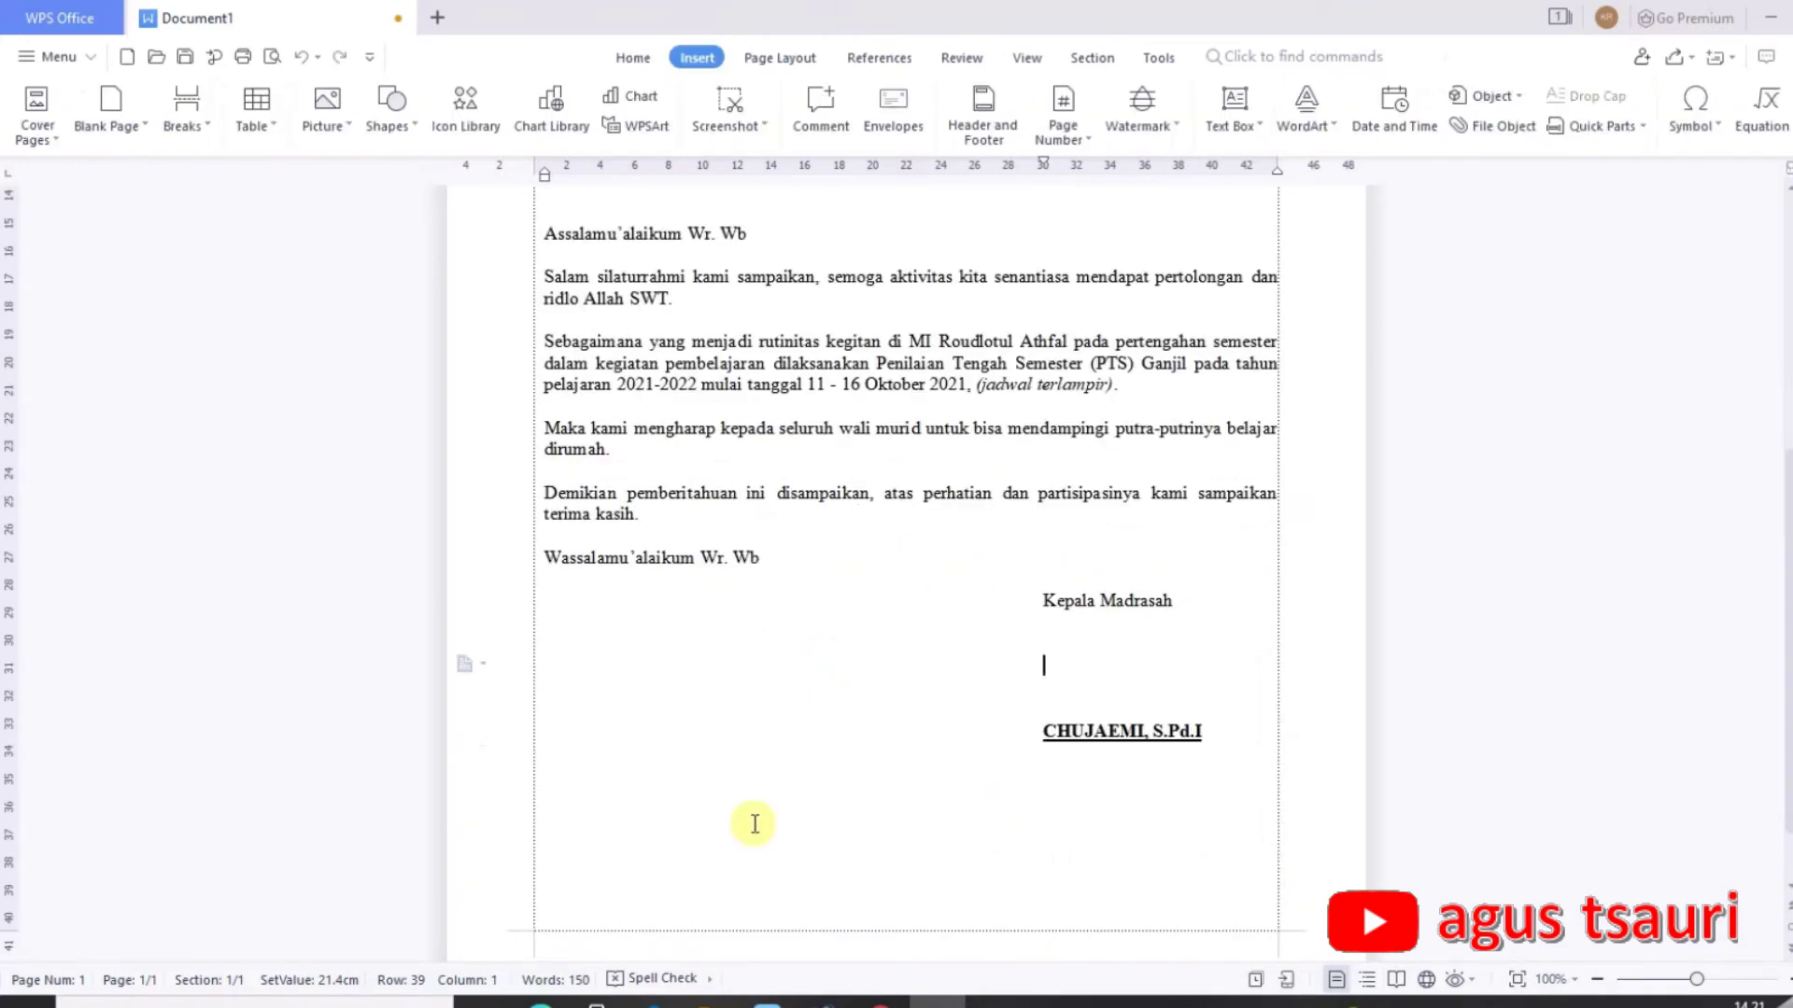
Insert the ttd signature image from the File Explorer ttd folder into the blank line between "Kepala Madrasah" and the signatory's name.
click(710, 1004)
click(530, 412)
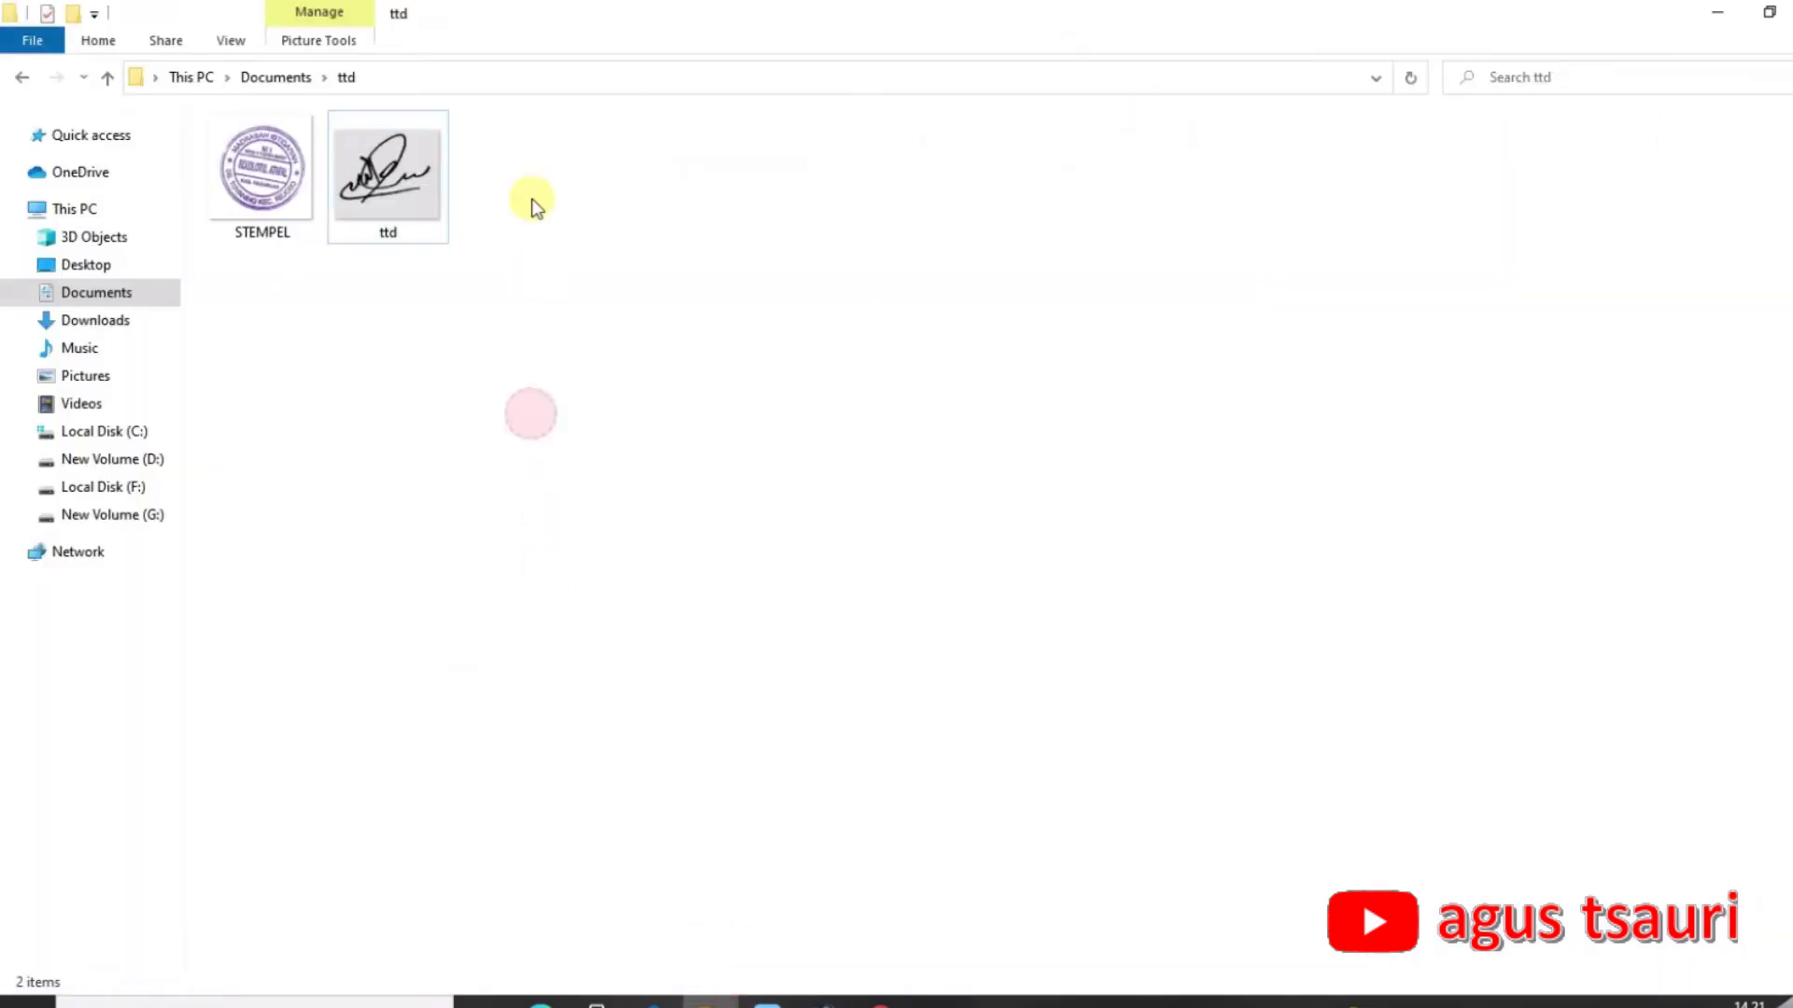
click(393, 202)
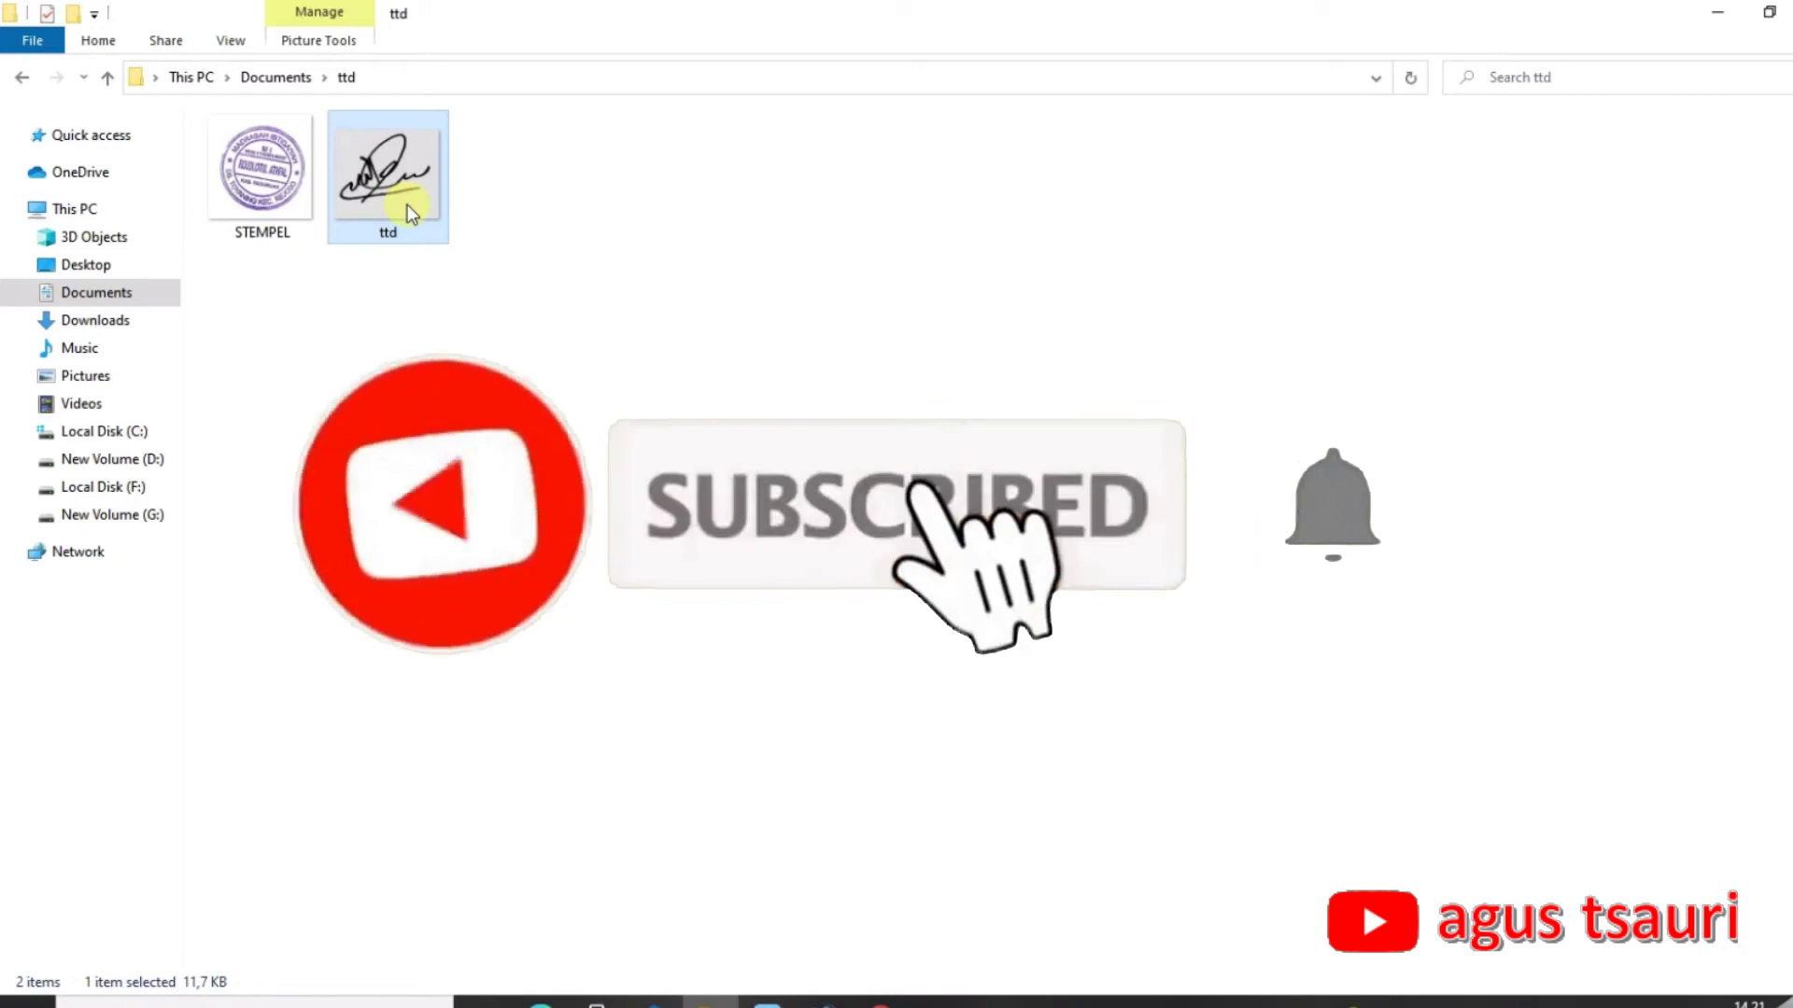
mouse_move(407, 204)
mouse_down()
mouse_move(644, 457)
mouse_move(857, 755)
mouse_move(924, 866)
mouse_move(943, 1005)
mouse_move(1017, 665)
mouse_up()
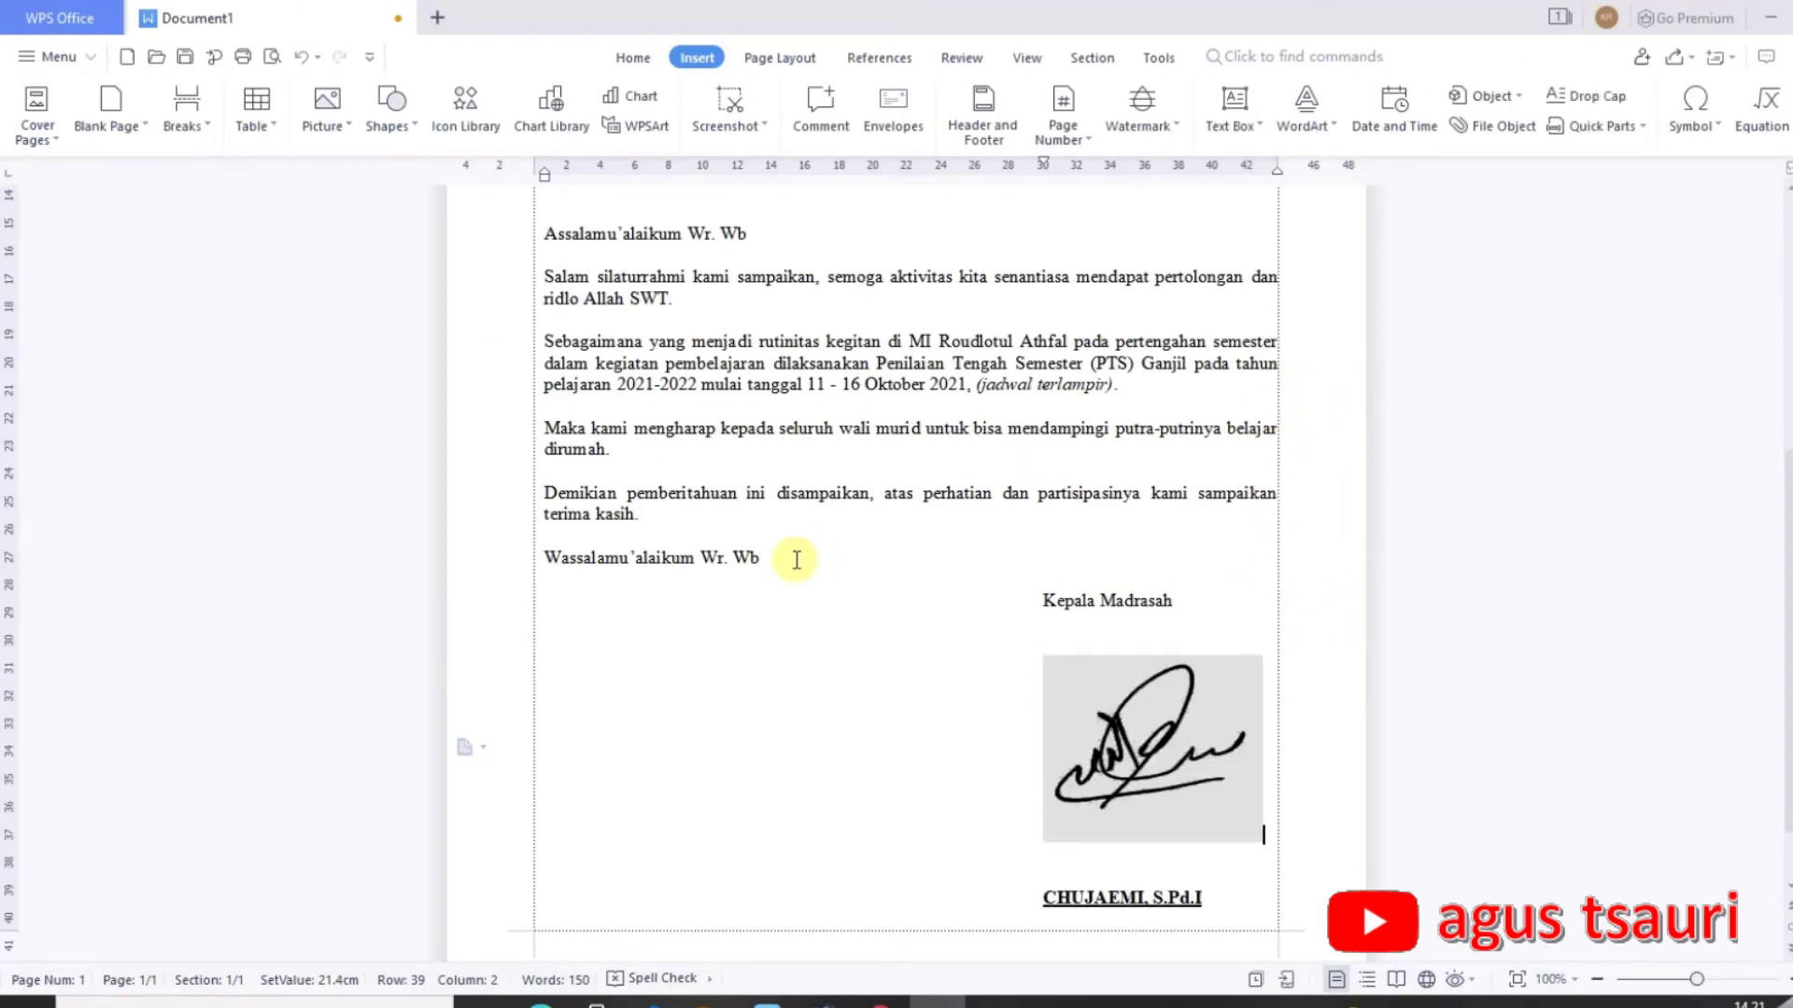
Move the inline signature picture up to the line directly below "Kepala Madrasah".
click(1169, 799)
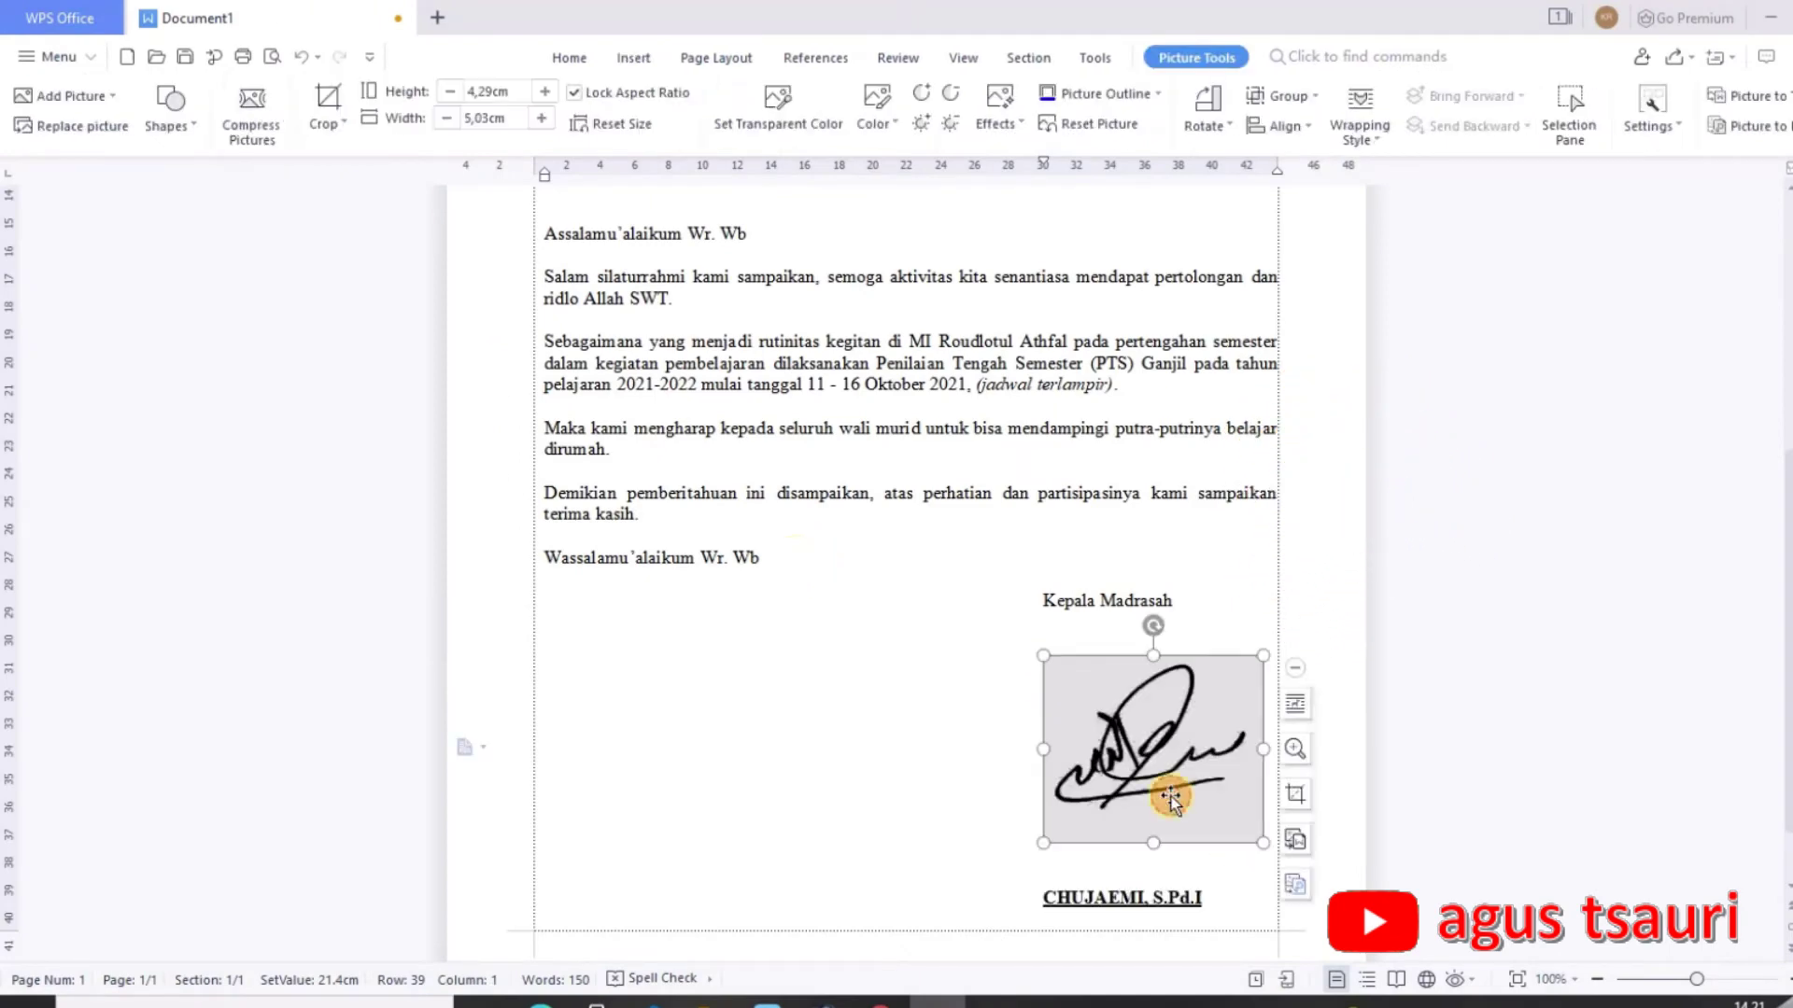
click(871, 755)
click(1074, 772)
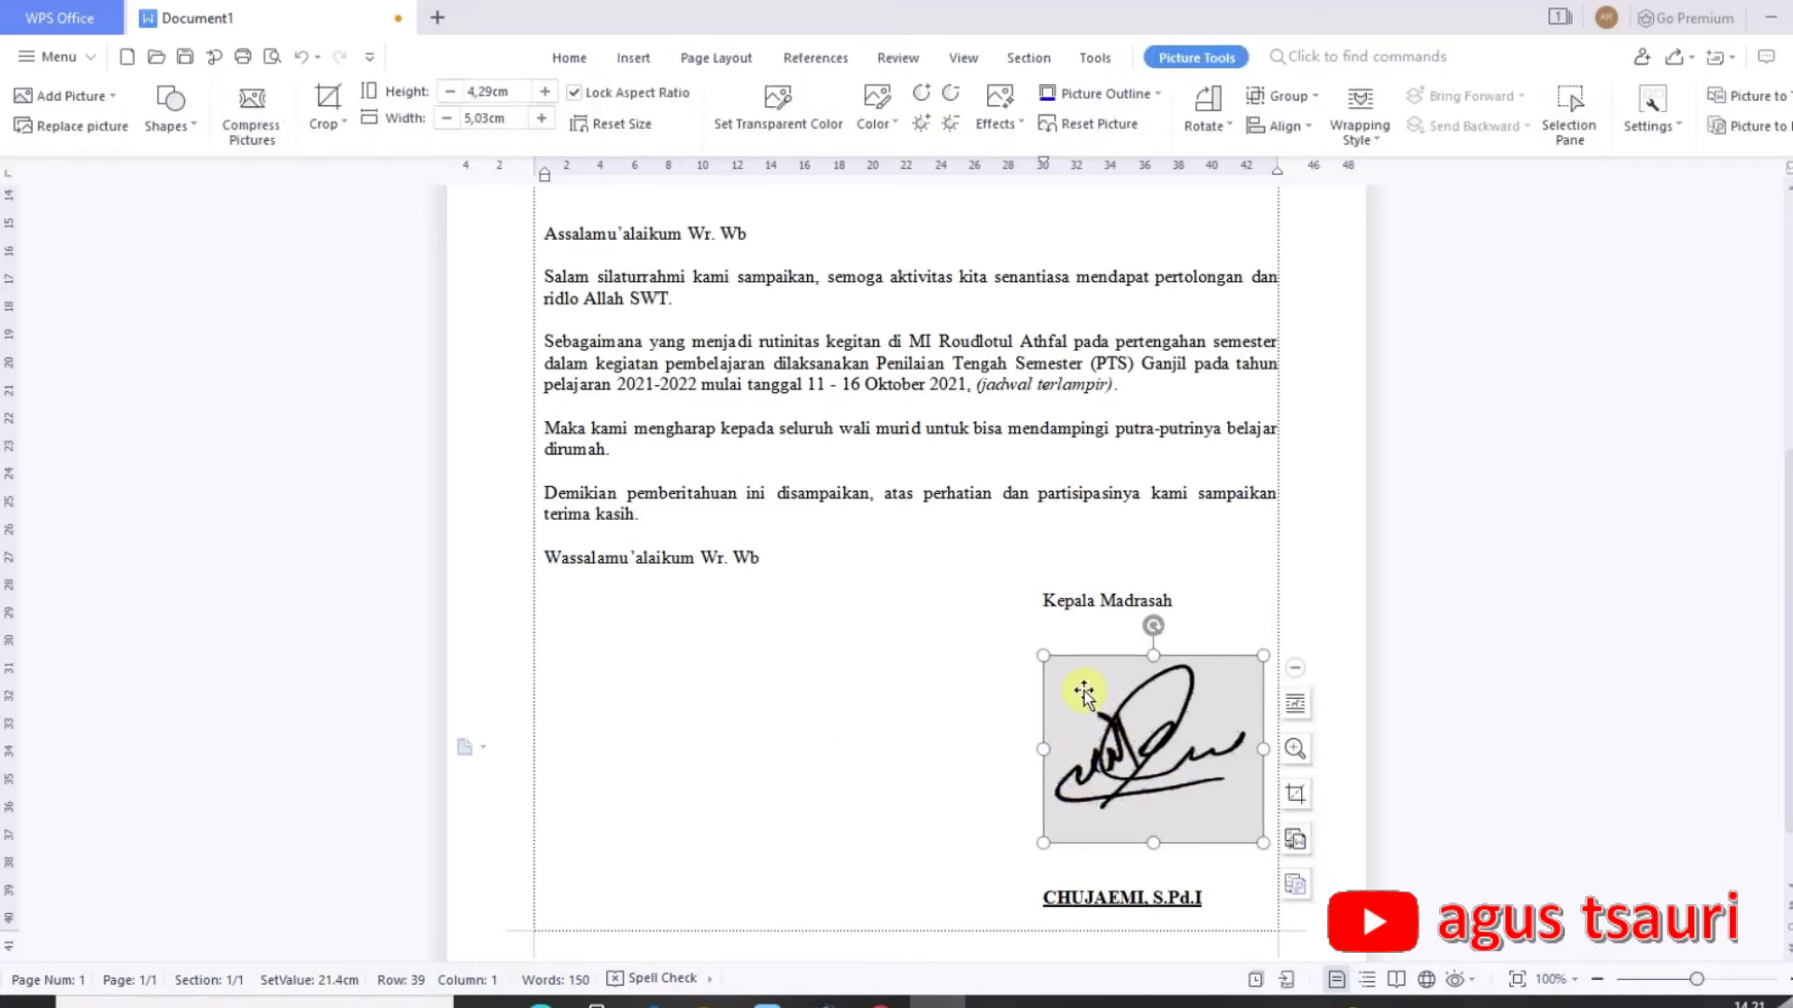
drag(1083, 695, 1090, 684)
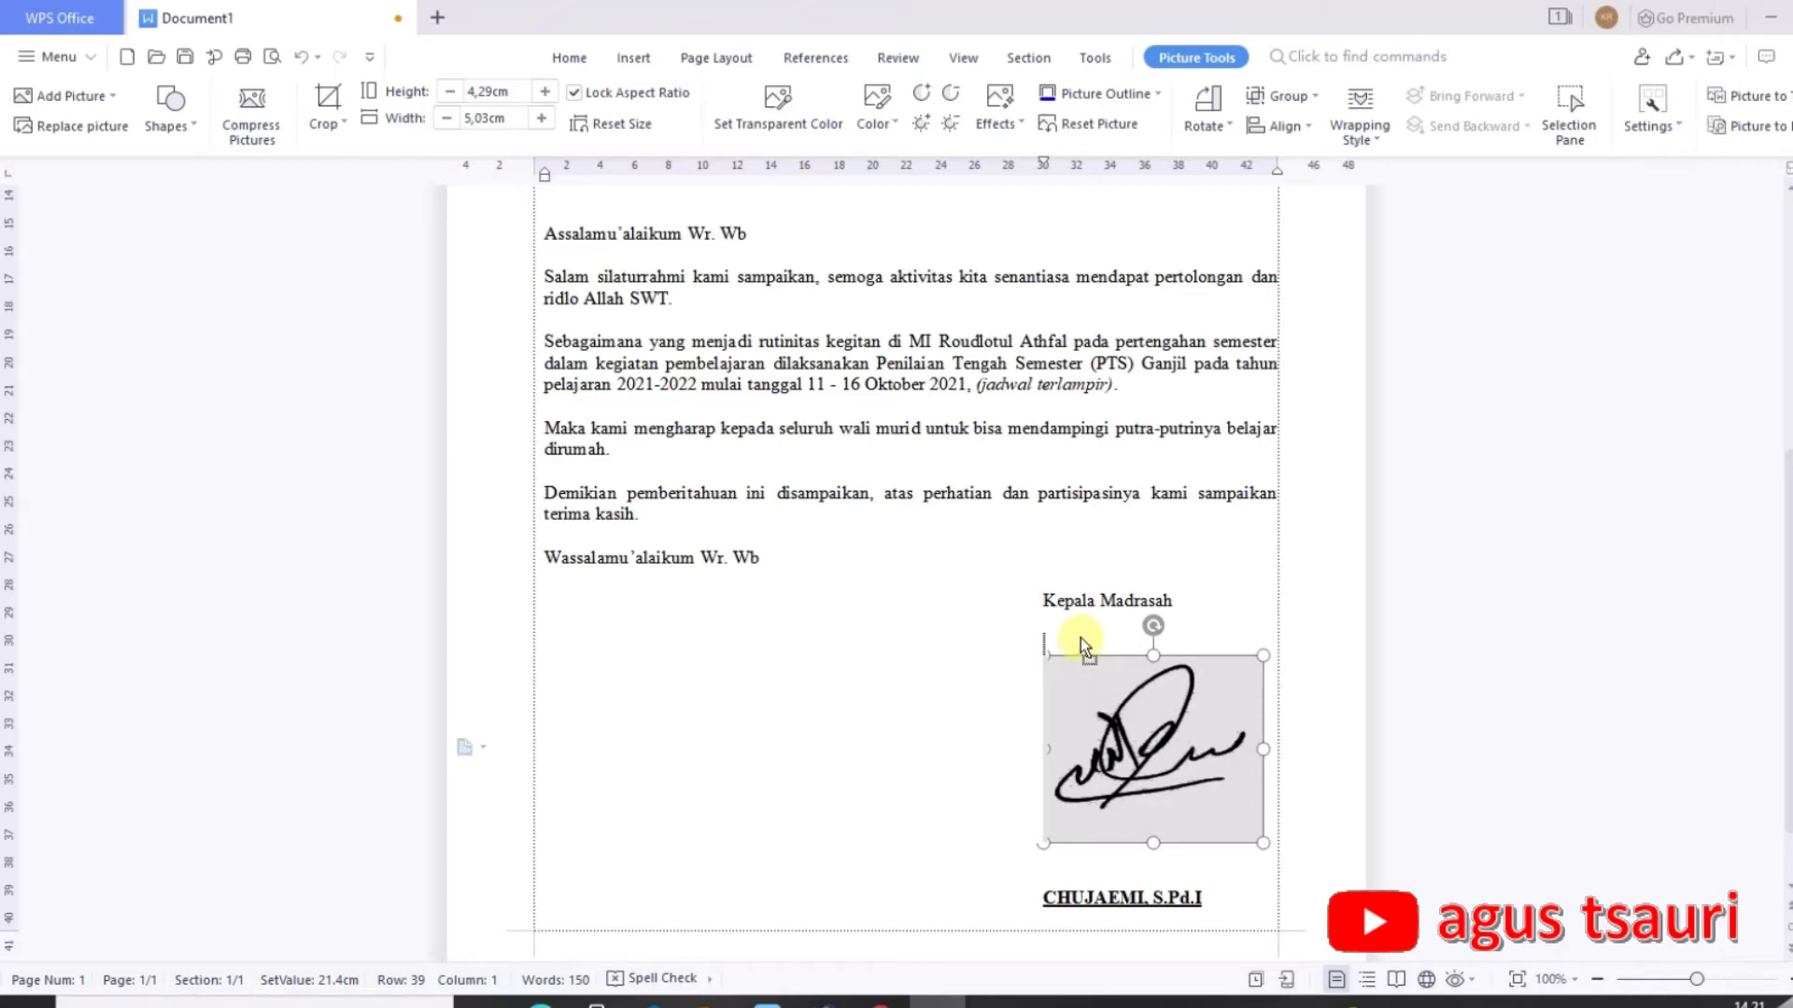
drag(1079, 636, 1076, 633)
click(941, 757)
click(1041, 851)
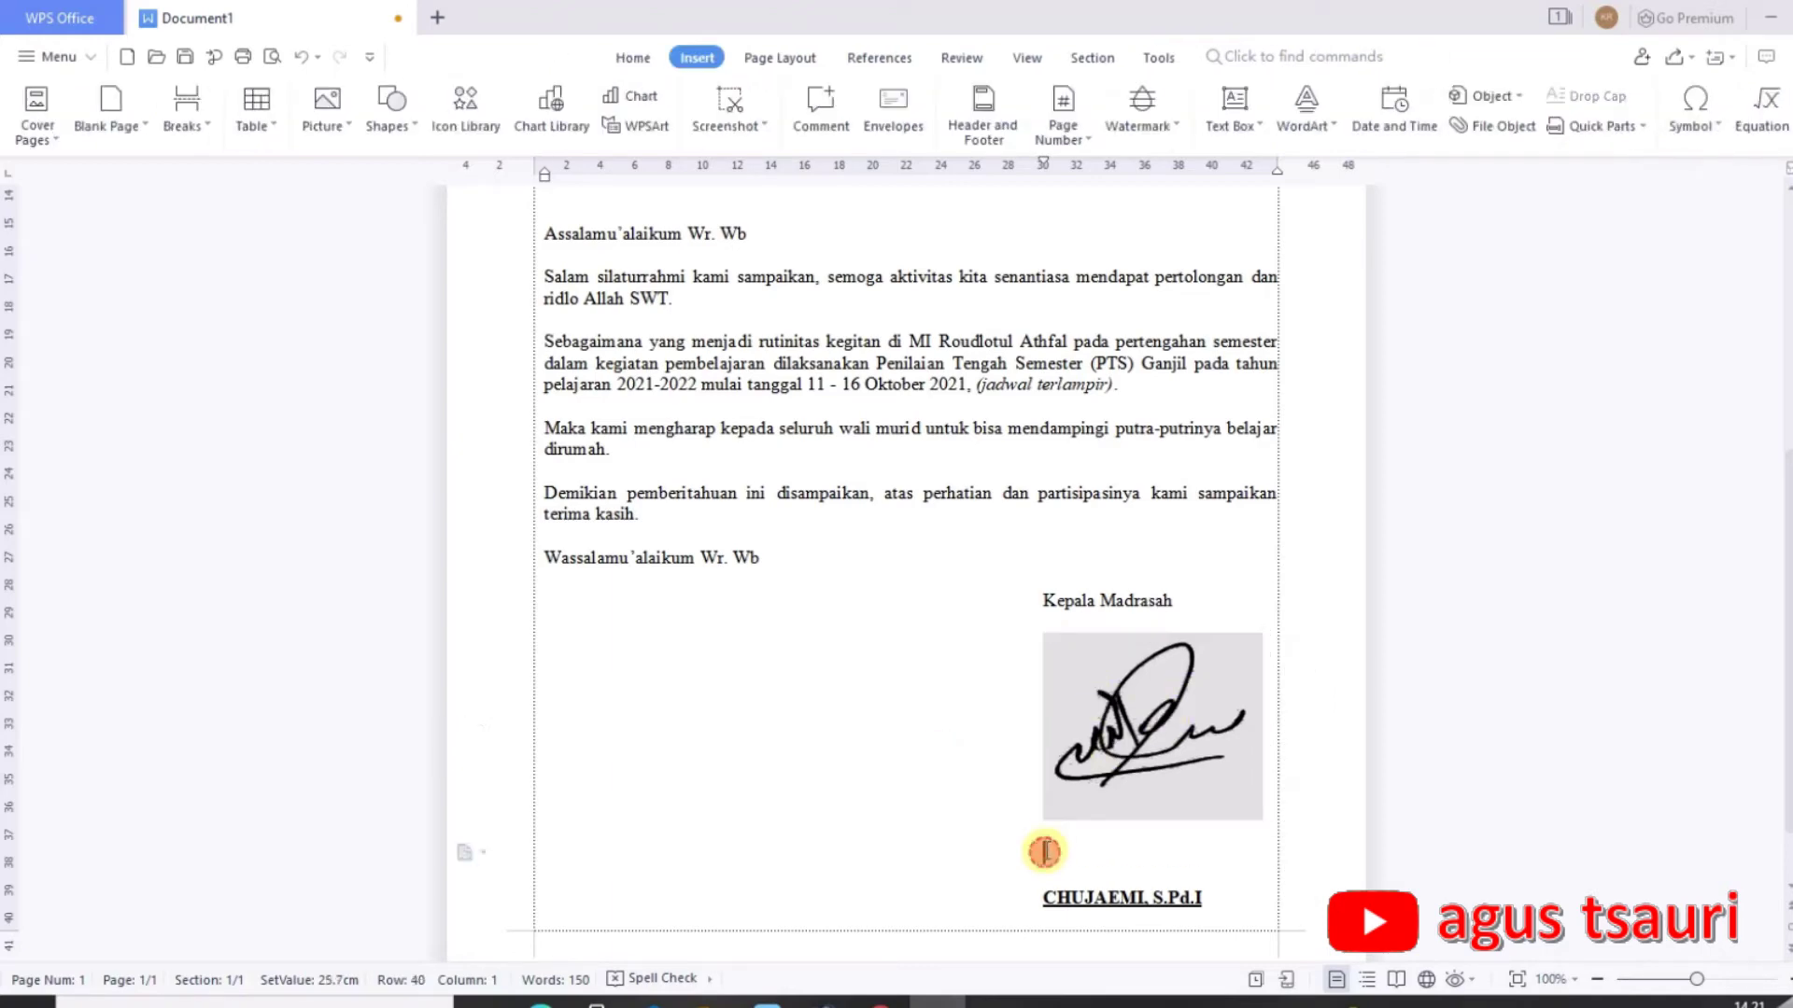
Set the signature picture's wrapping style to In Front of Text.
click(1091, 703)
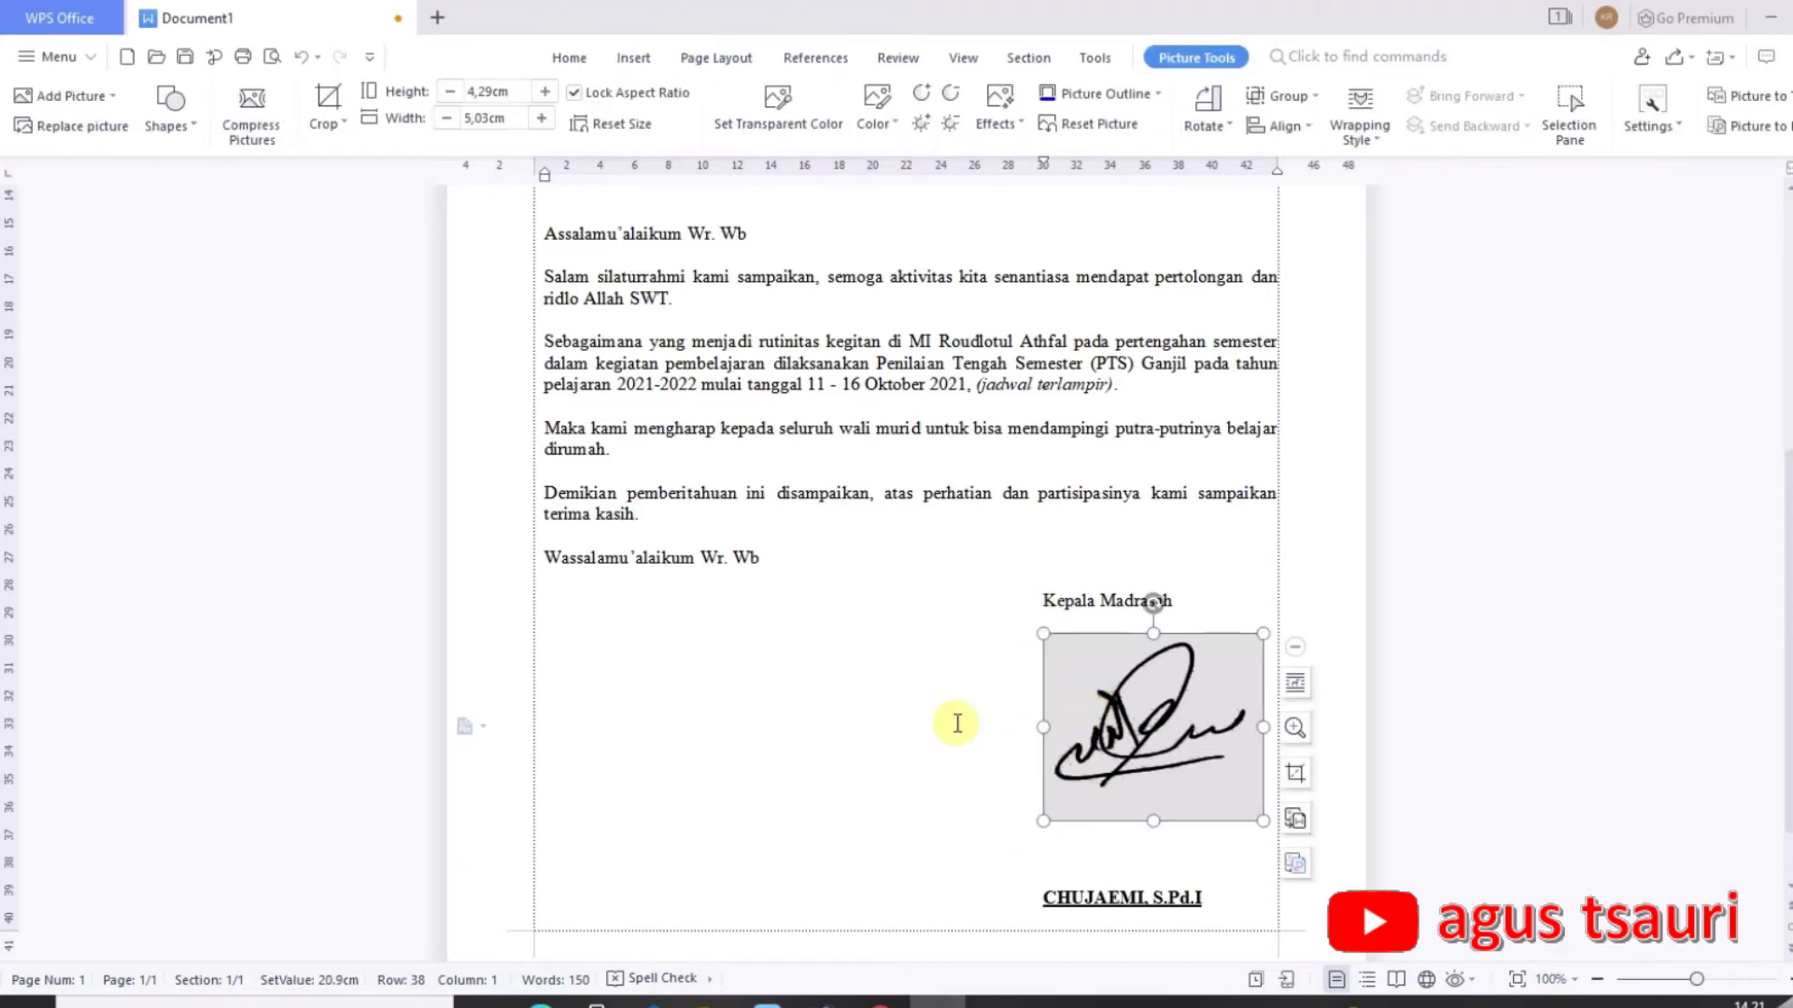
click(956, 722)
click(1085, 749)
click(1365, 138)
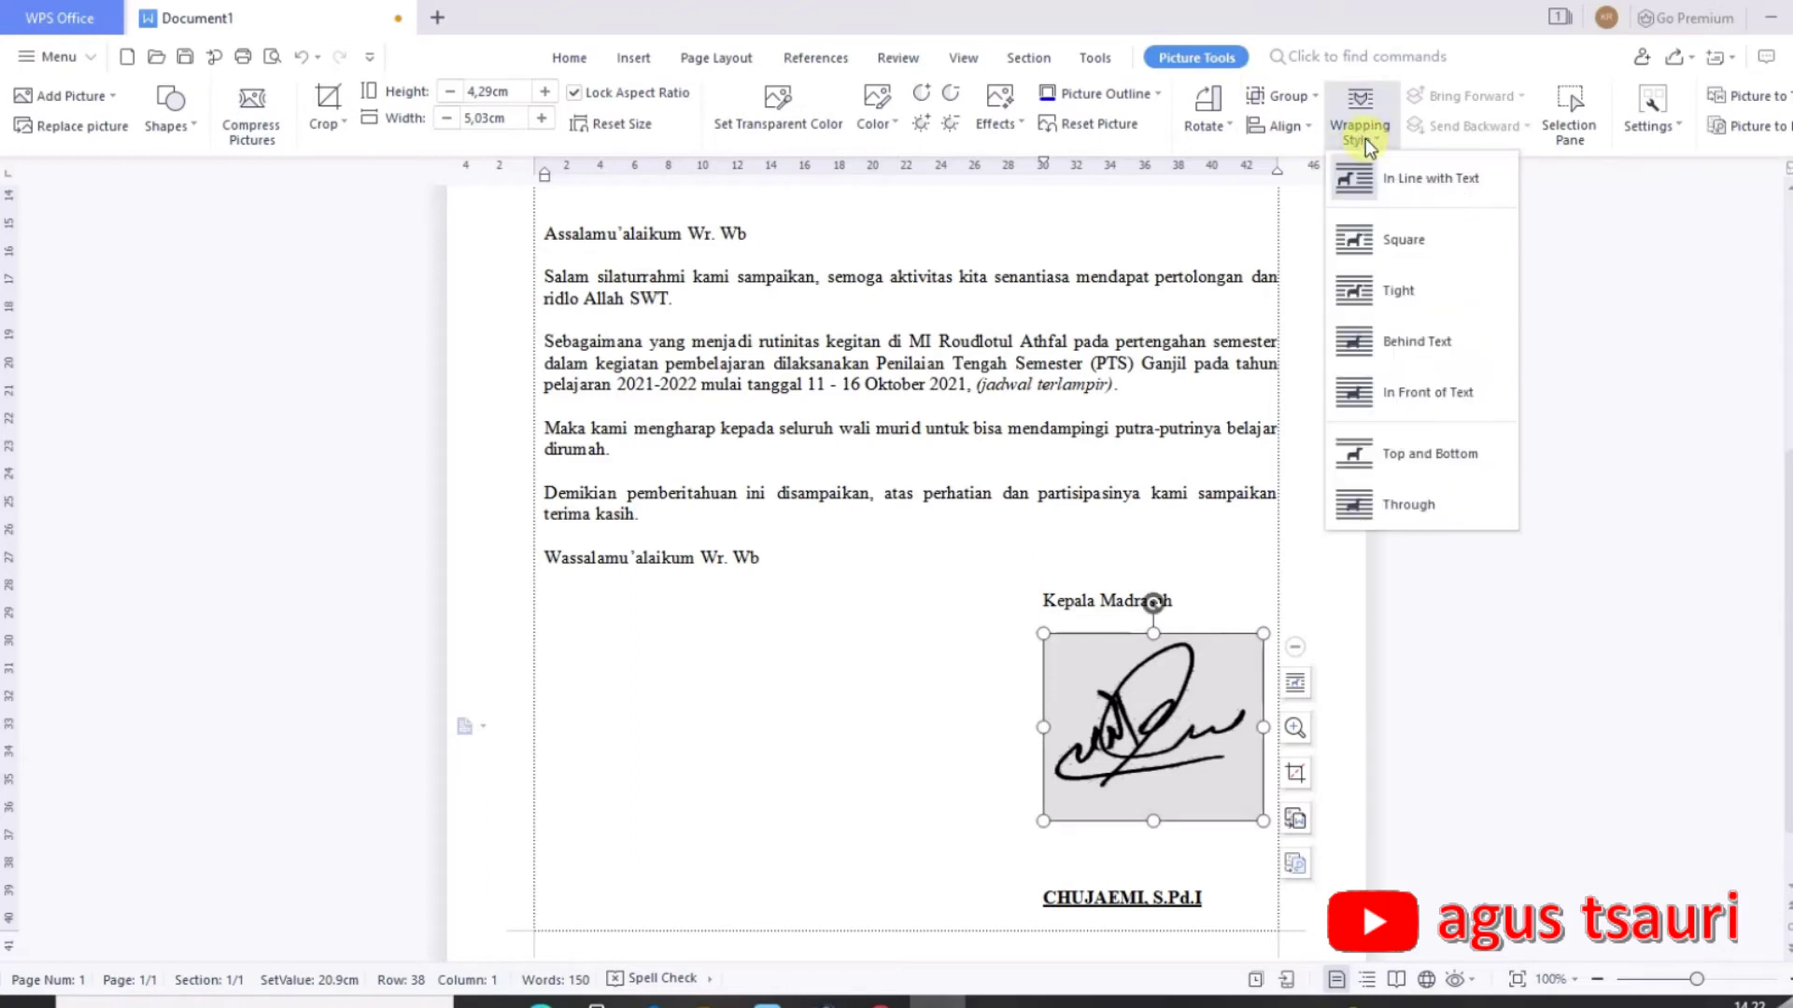
click(1433, 397)
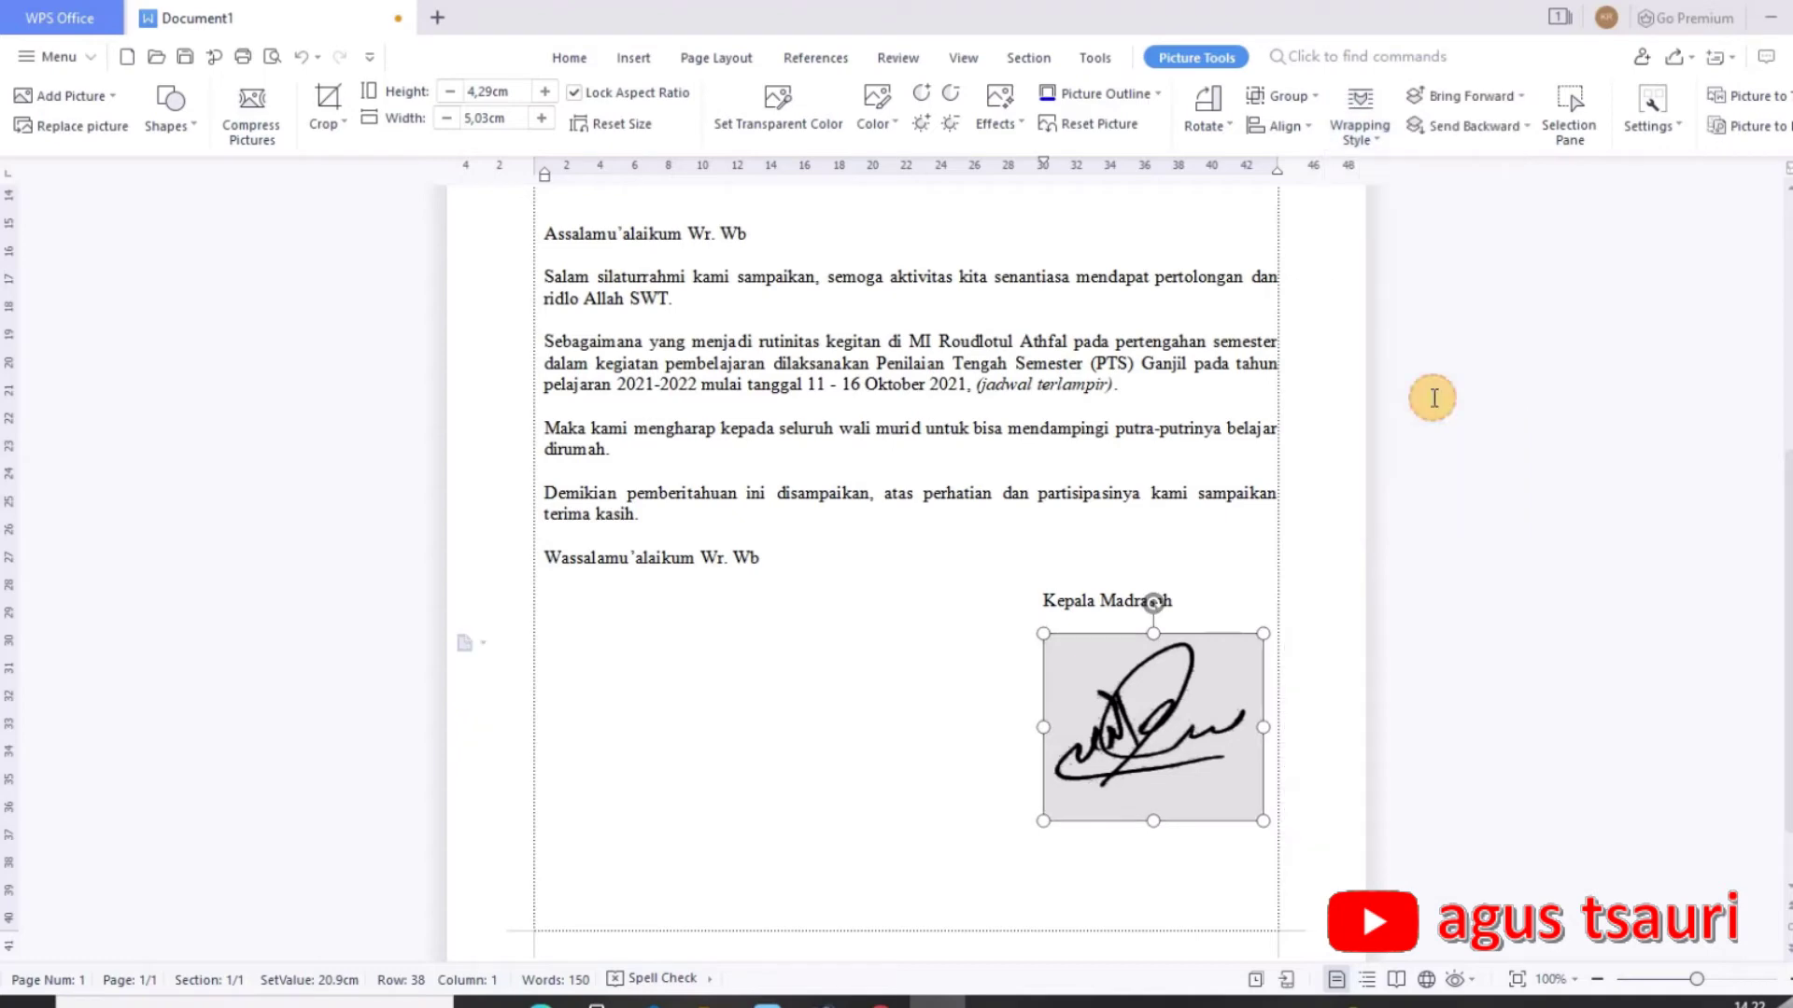
Move the floating signature picture so it overlaps the beginning of "Kepala Madrasah" and the signatory's name.
mouse_move(1132, 727)
mouse_down()
mouse_move(1046, 697)
mouse_move(829, 721)
mouse_move(902, 506)
mouse_move(933, 484)
mouse_move(760, 677)
mouse_up()
mouse_move(780, 738)
mouse_down()
mouse_move(871, 812)
mouse_move(829, 693)
mouse_move(932, 672)
mouse_move(805, 708)
mouse_move(829, 738)
mouse_up()
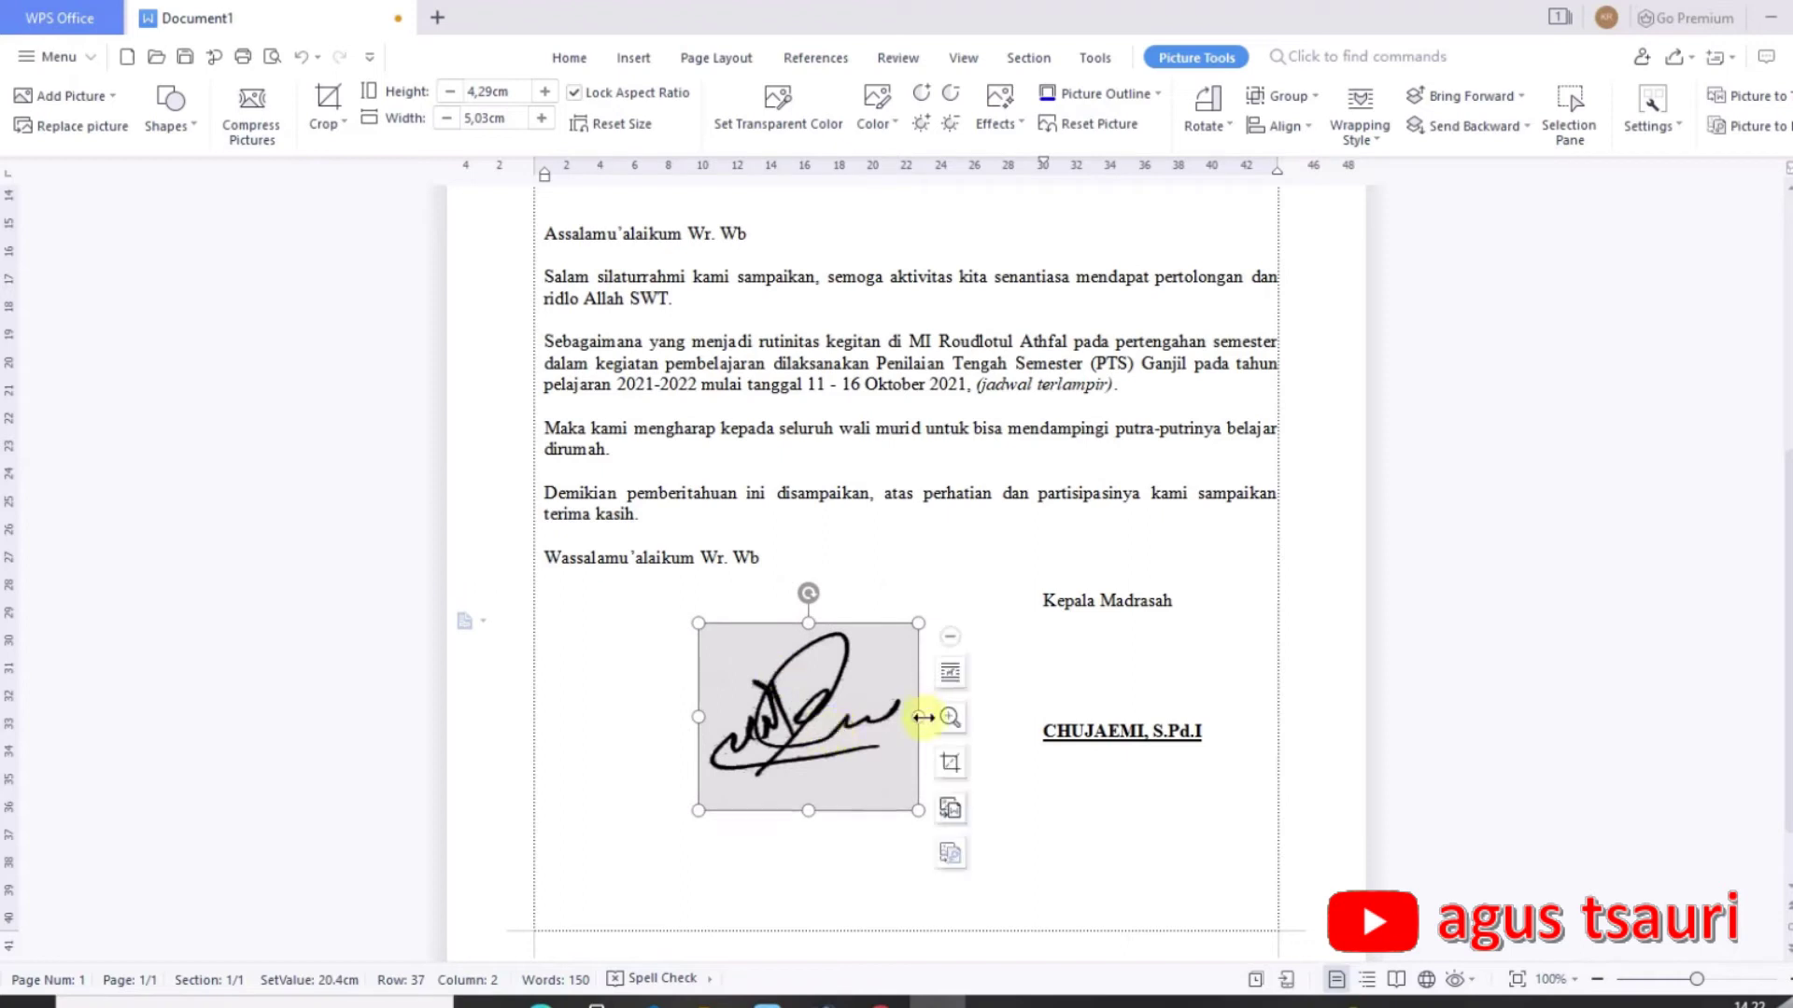
drag(810, 721, 969, 686)
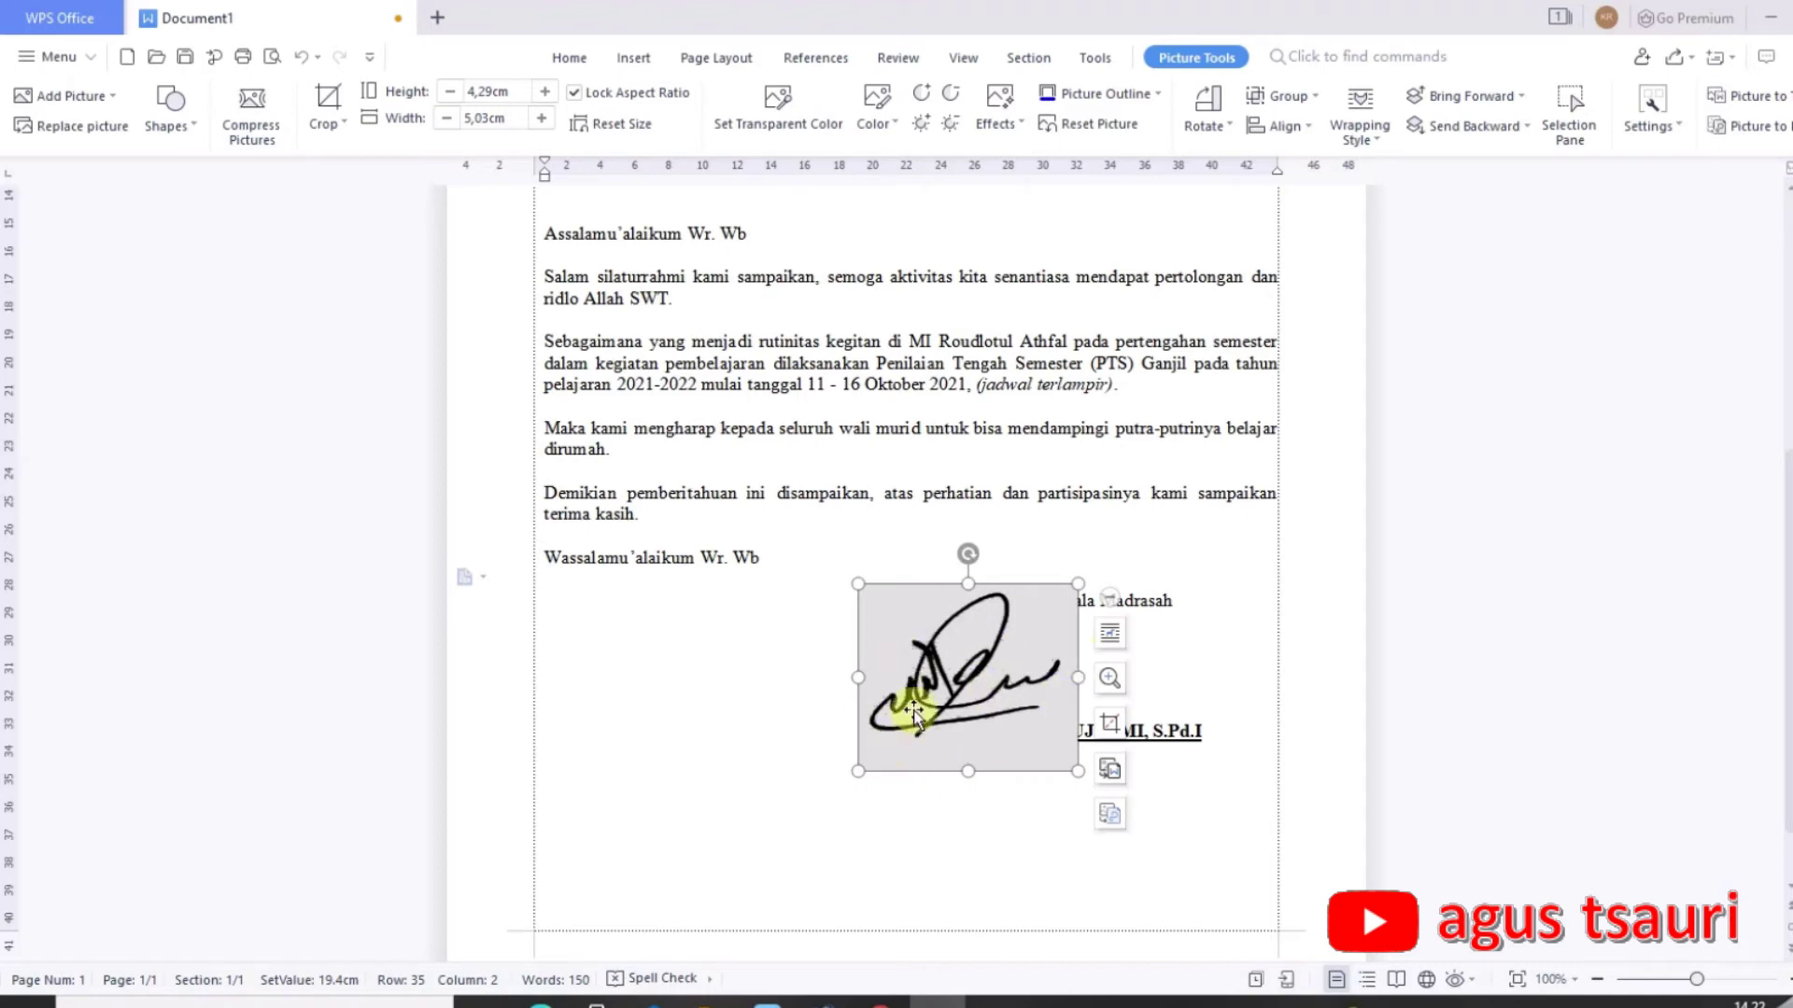
mouse_move(917, 711)
mouse_down()
mouse_move(1033, 702)
mouse_move(938, 693)
mouse_up()
Make the signature picture's grey background transparent so the text behind it shows through.
click(1188, 733)
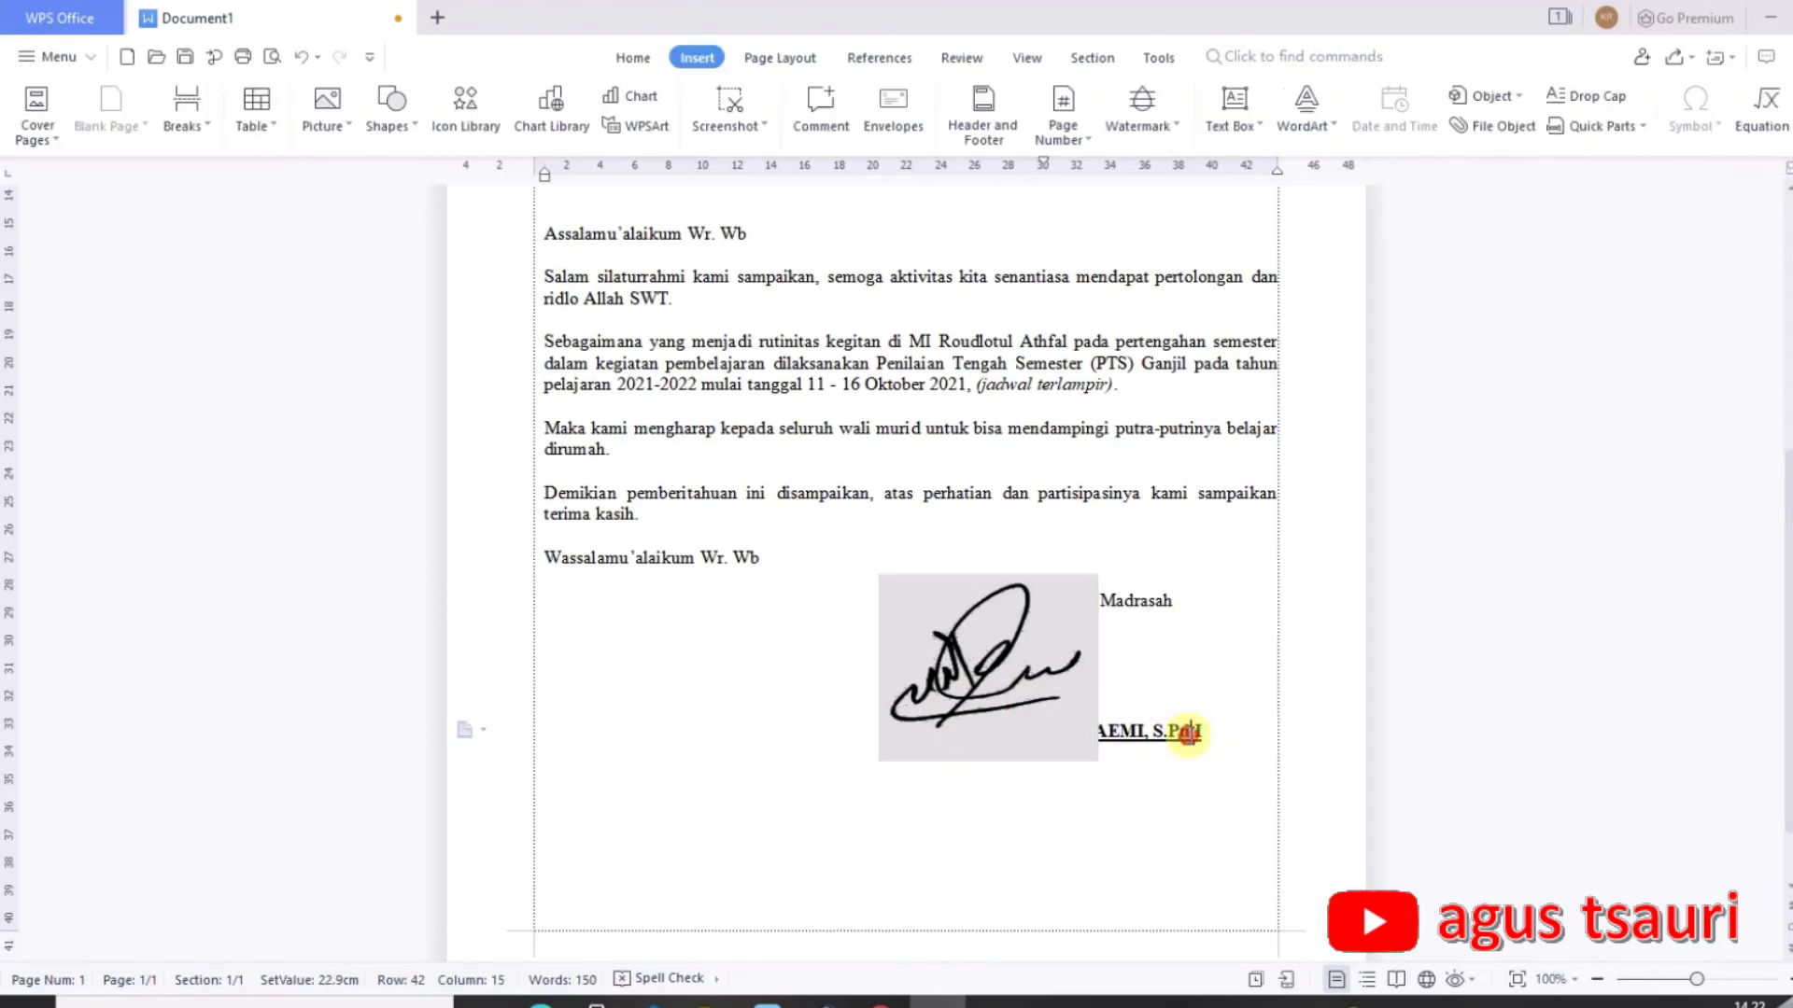
click(969, 692)
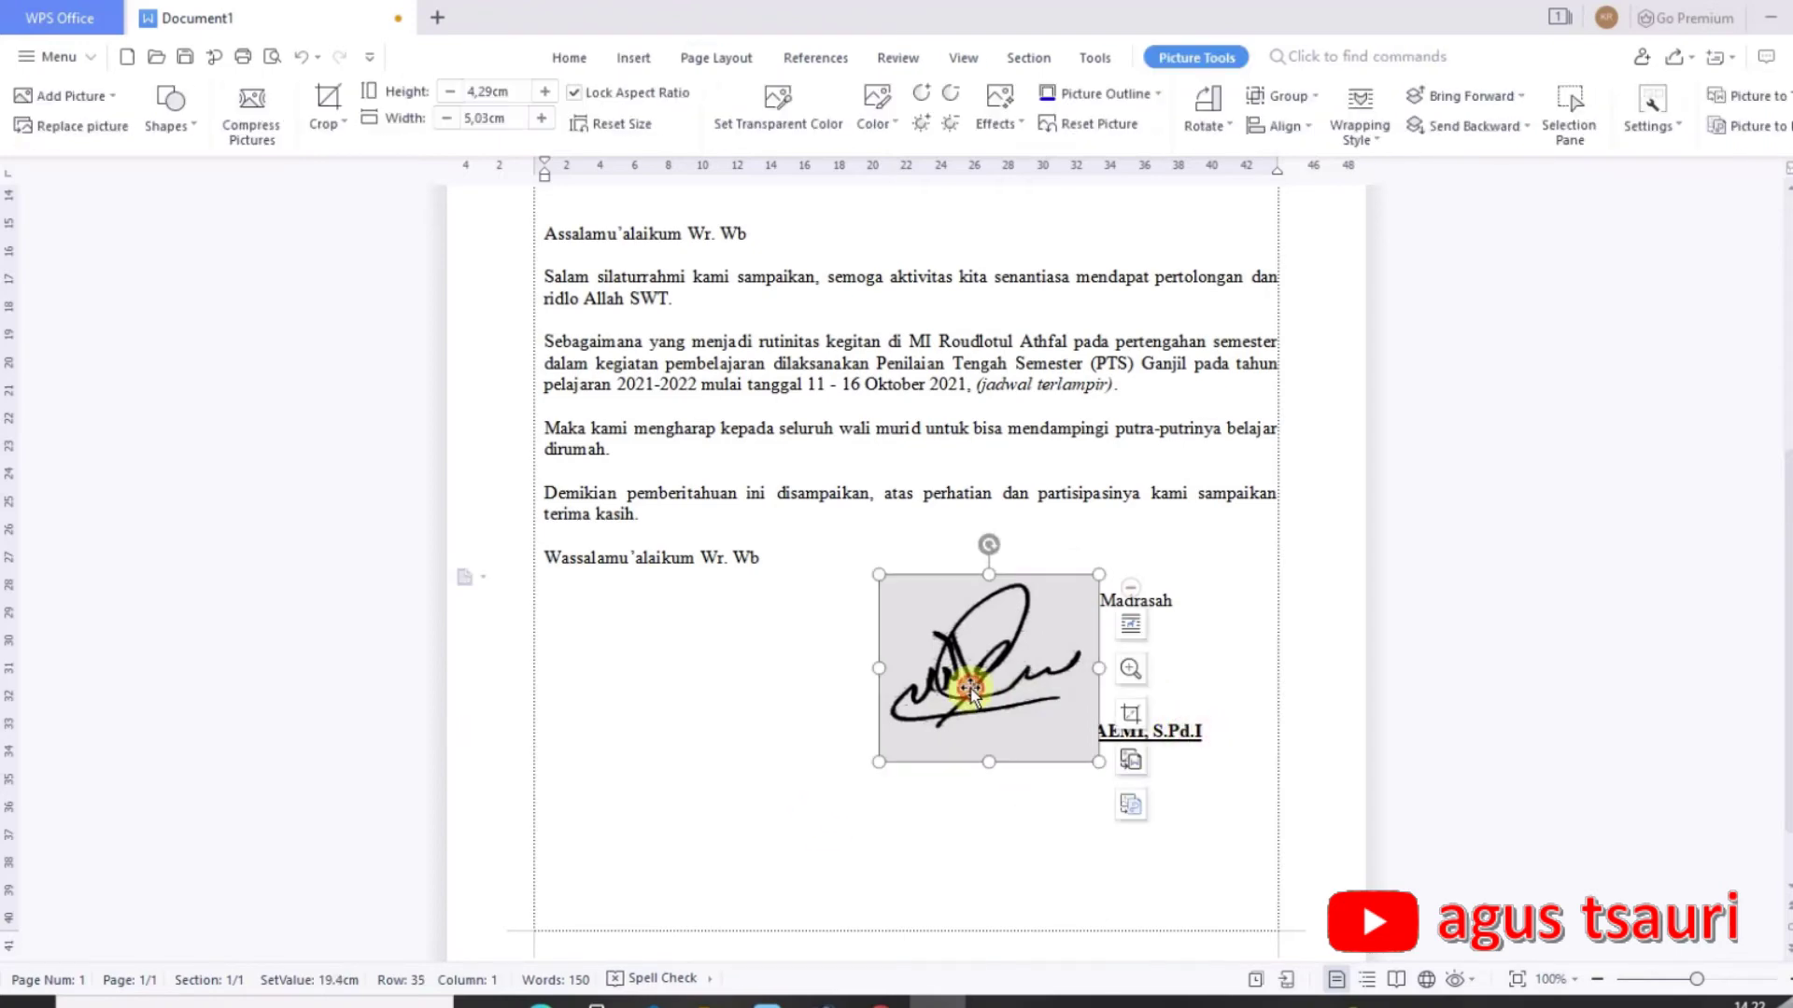
click(770, 711)
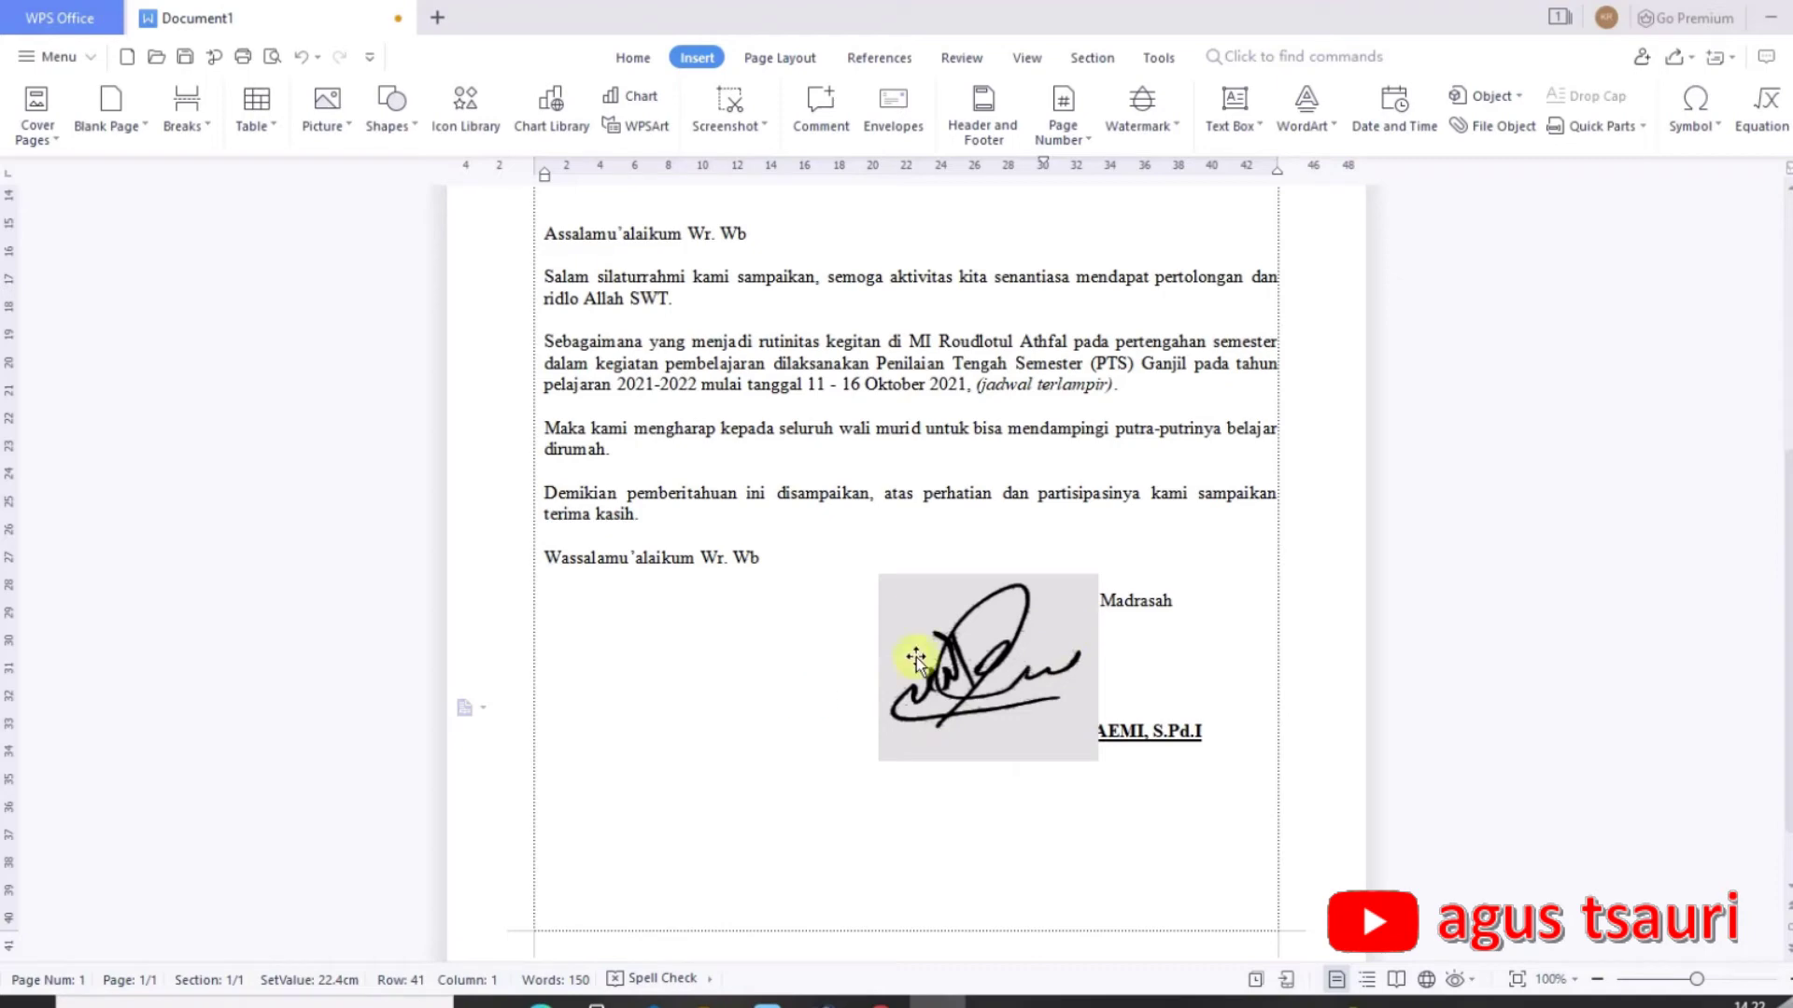
click(974, 654)
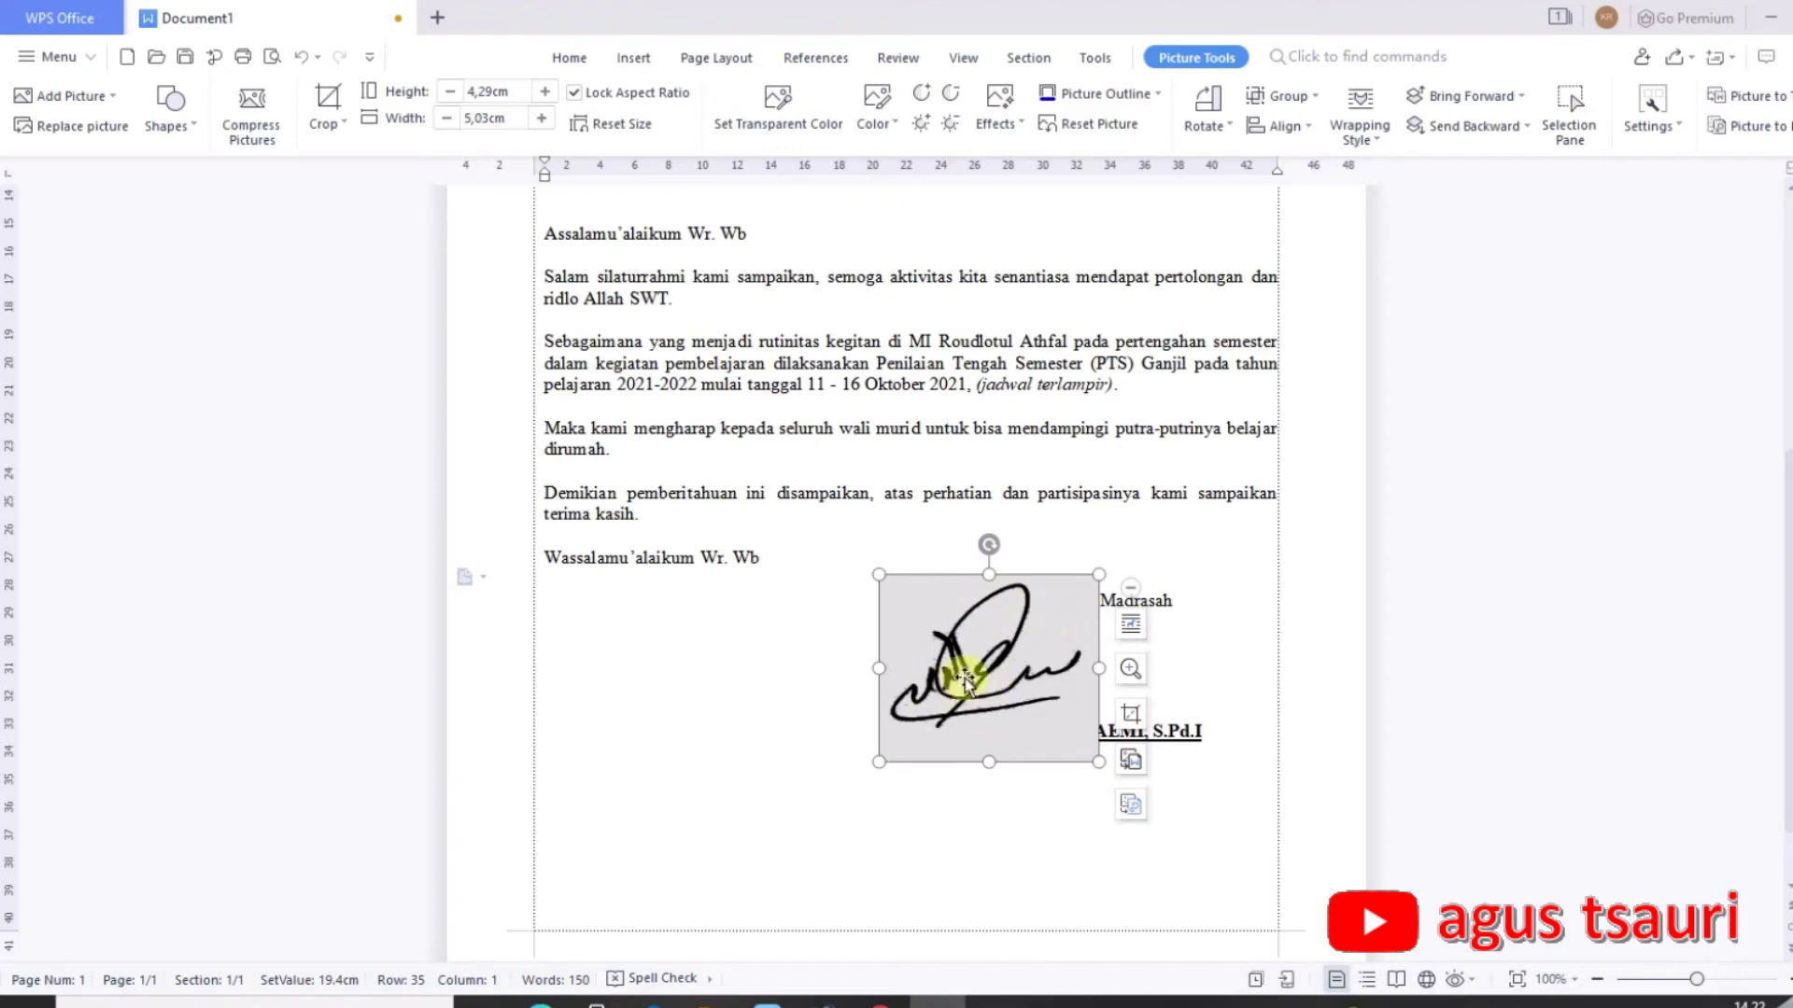
click(770, 121)
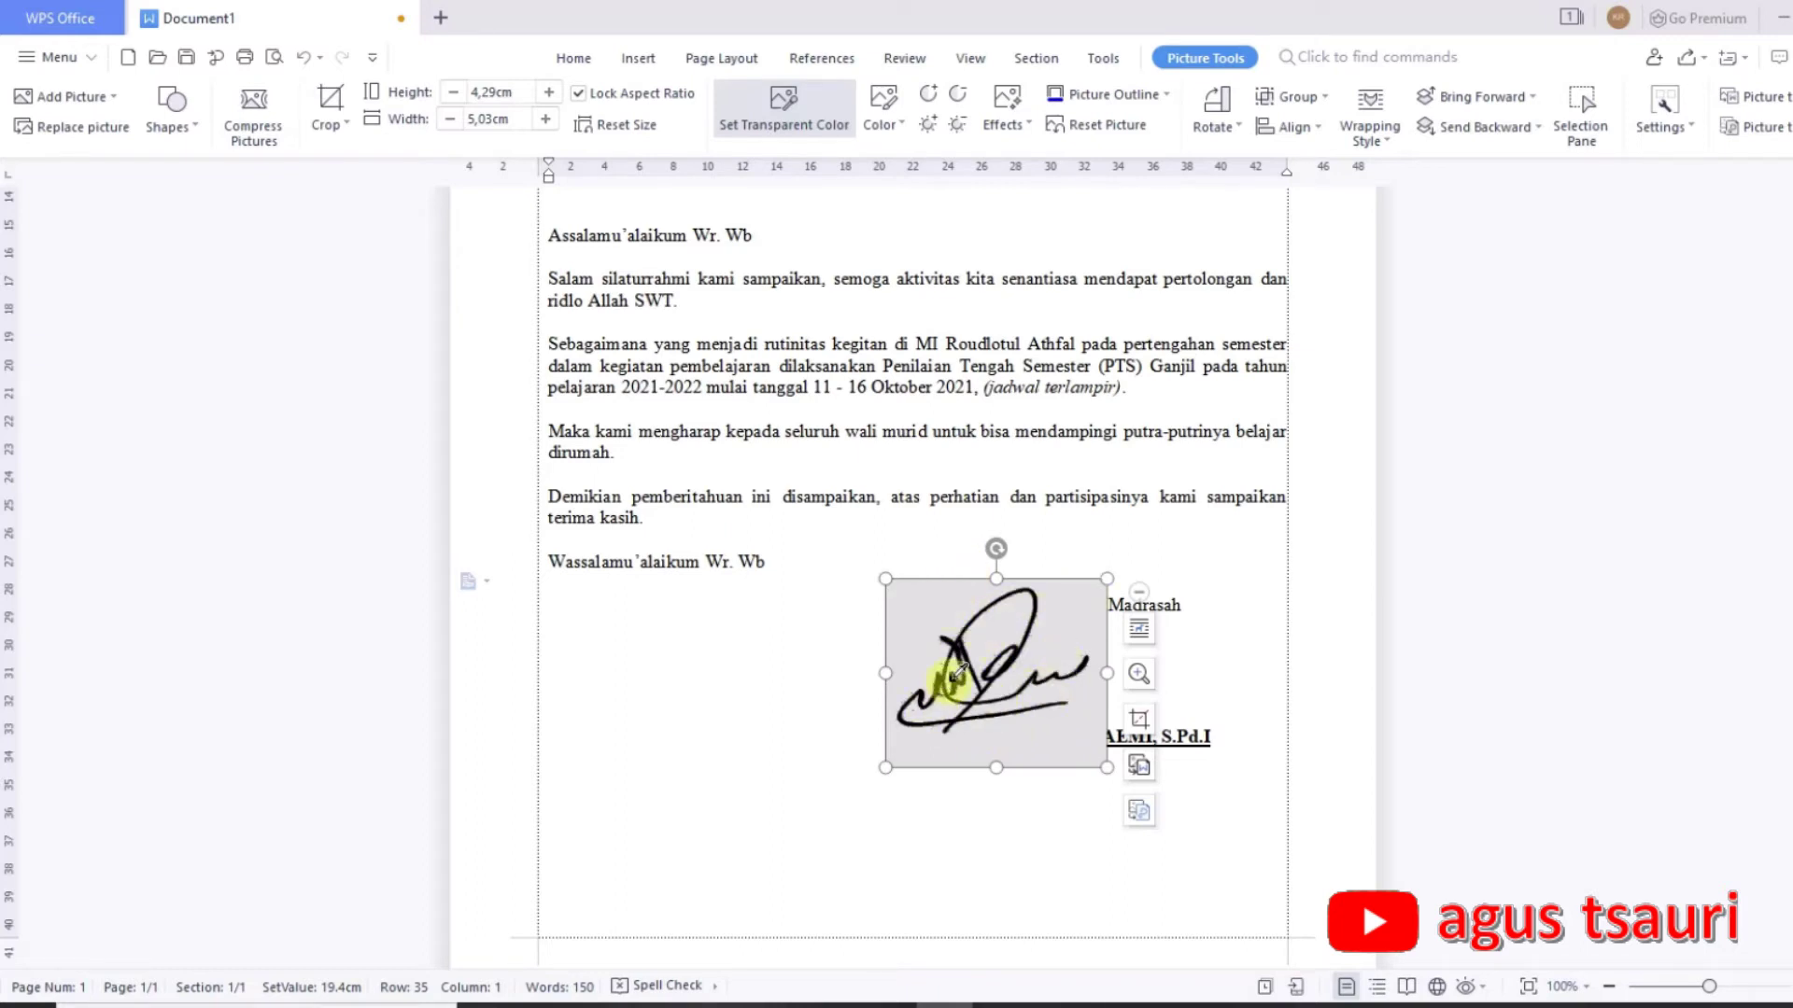
click(957, 615)
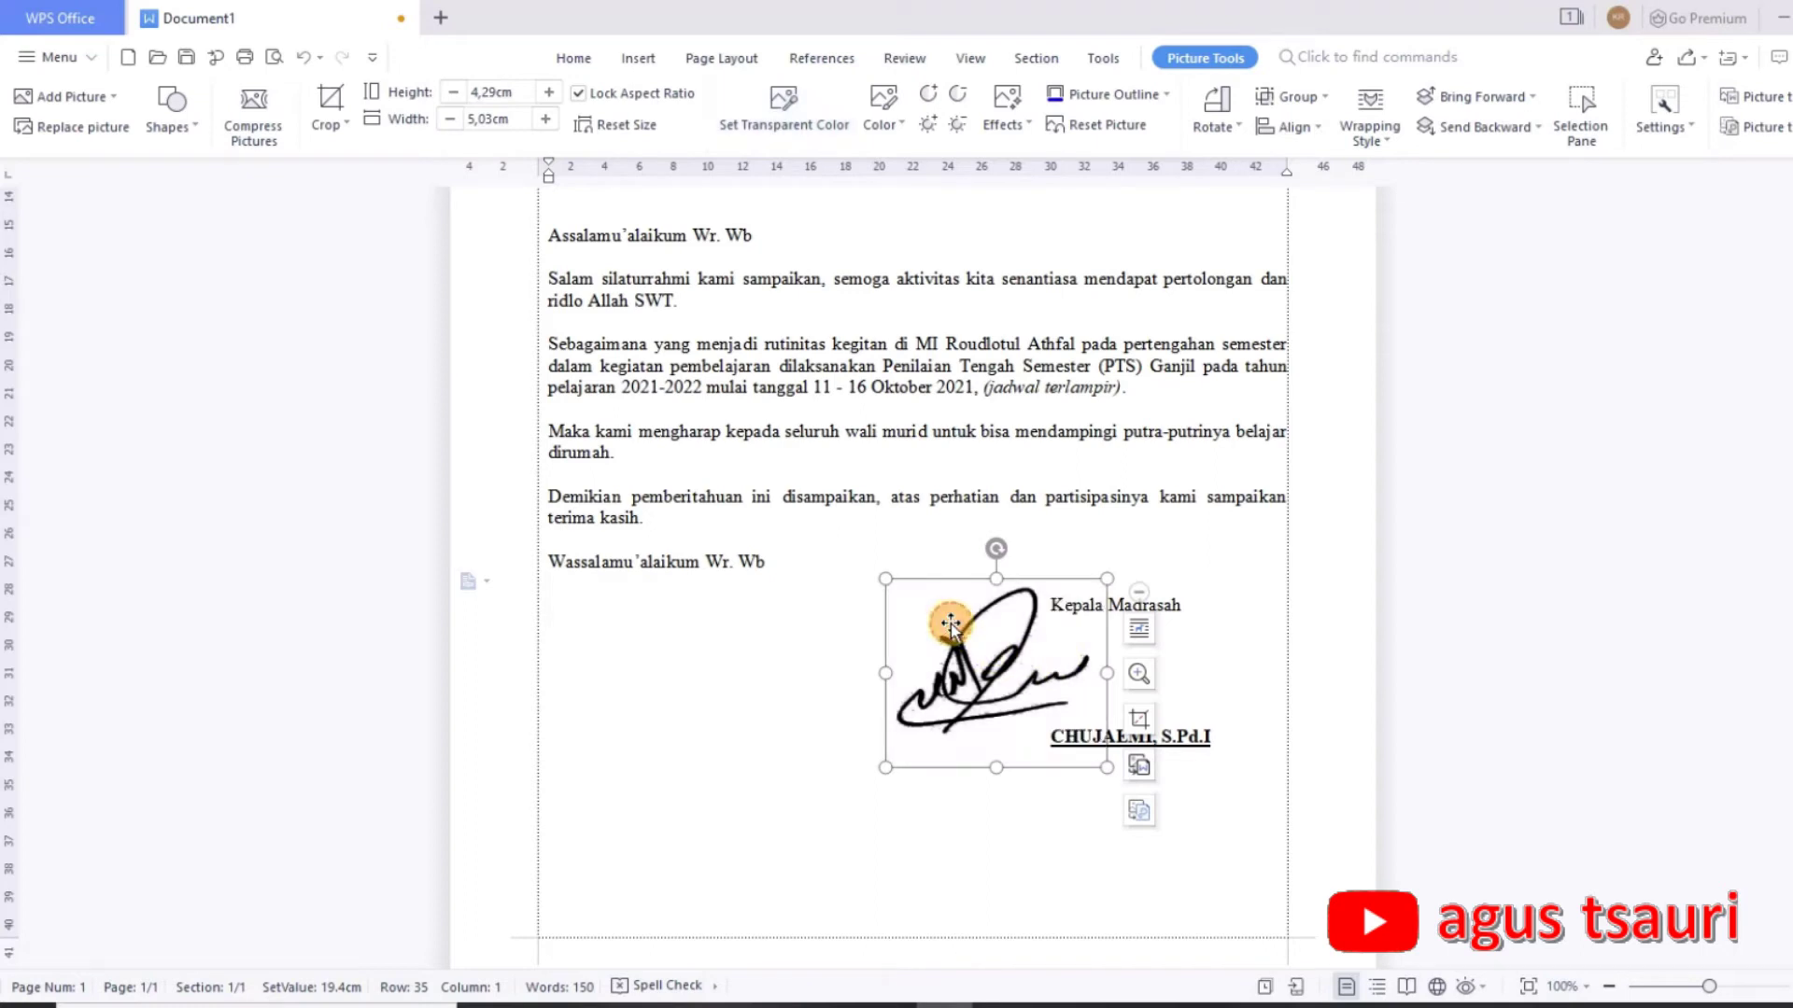
Move the signature over the space between "Kepala Madrasah" and the signatory's name, and shrink it to about 3.83 by 4.50 cm.
click(669, 738)
click(949, 683)
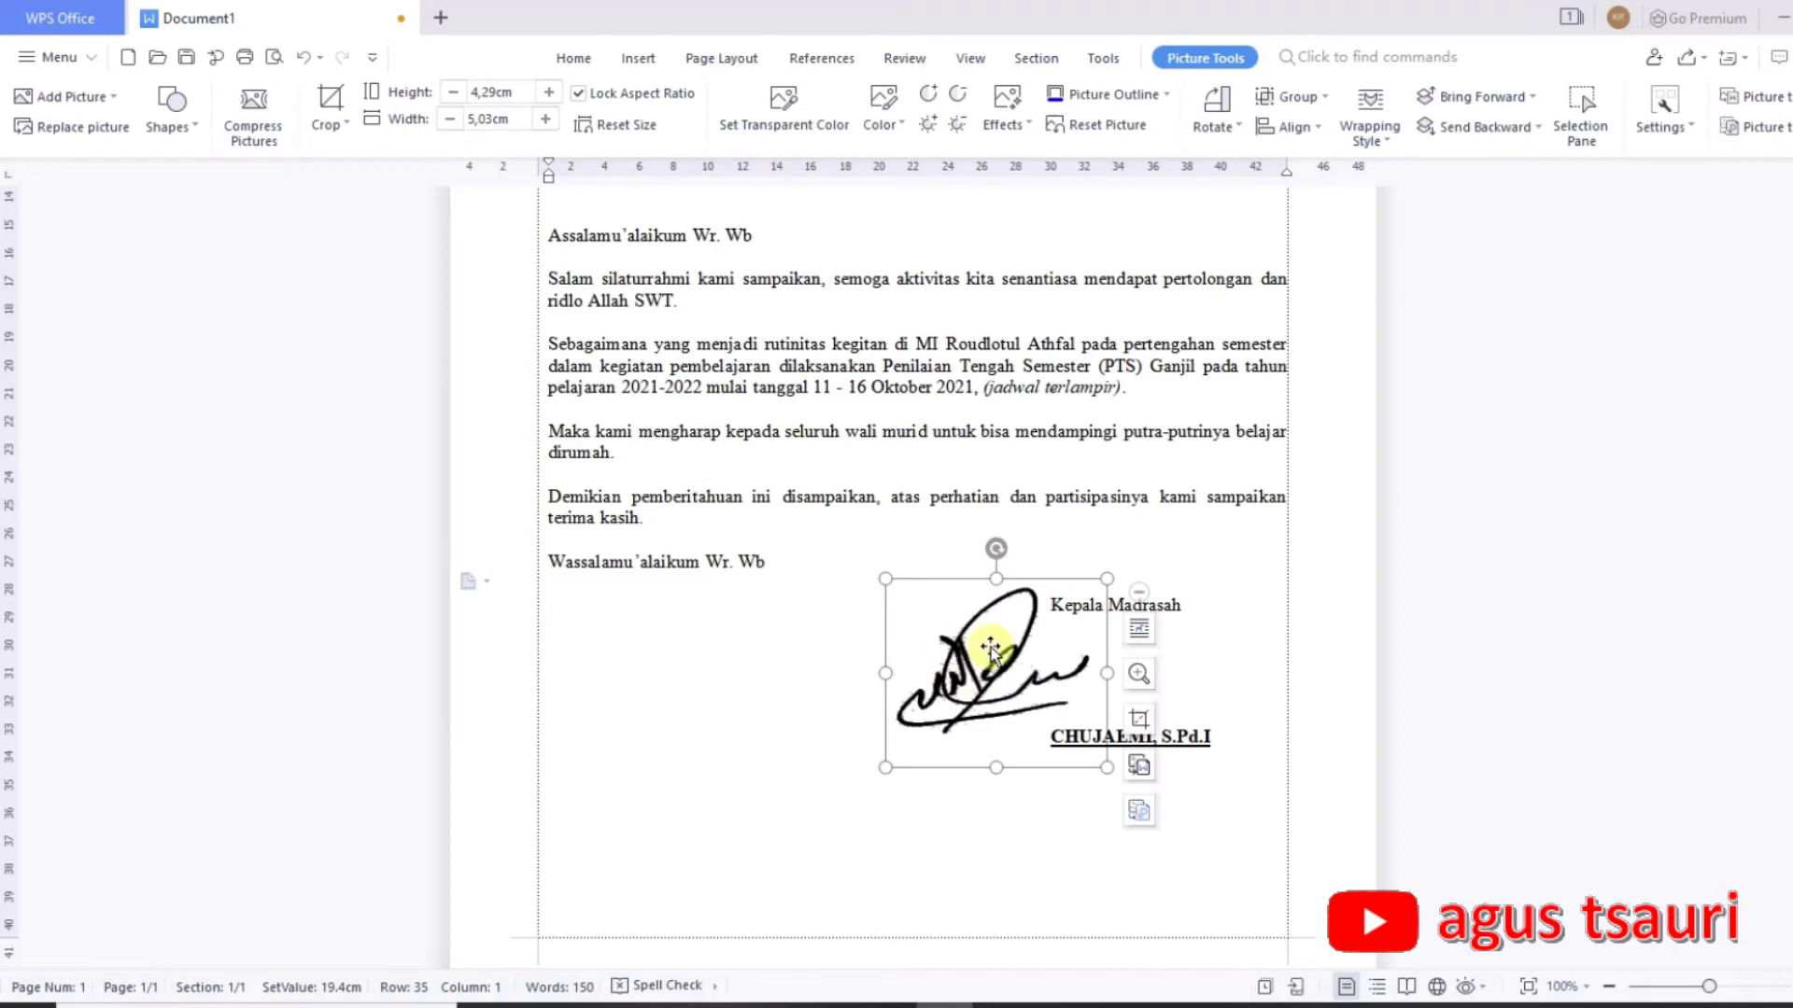
mouse_move(957, 686)
mouse_down()
mouse_move(1134, 714)
mouse_move(1104, 681)
mouse_up()
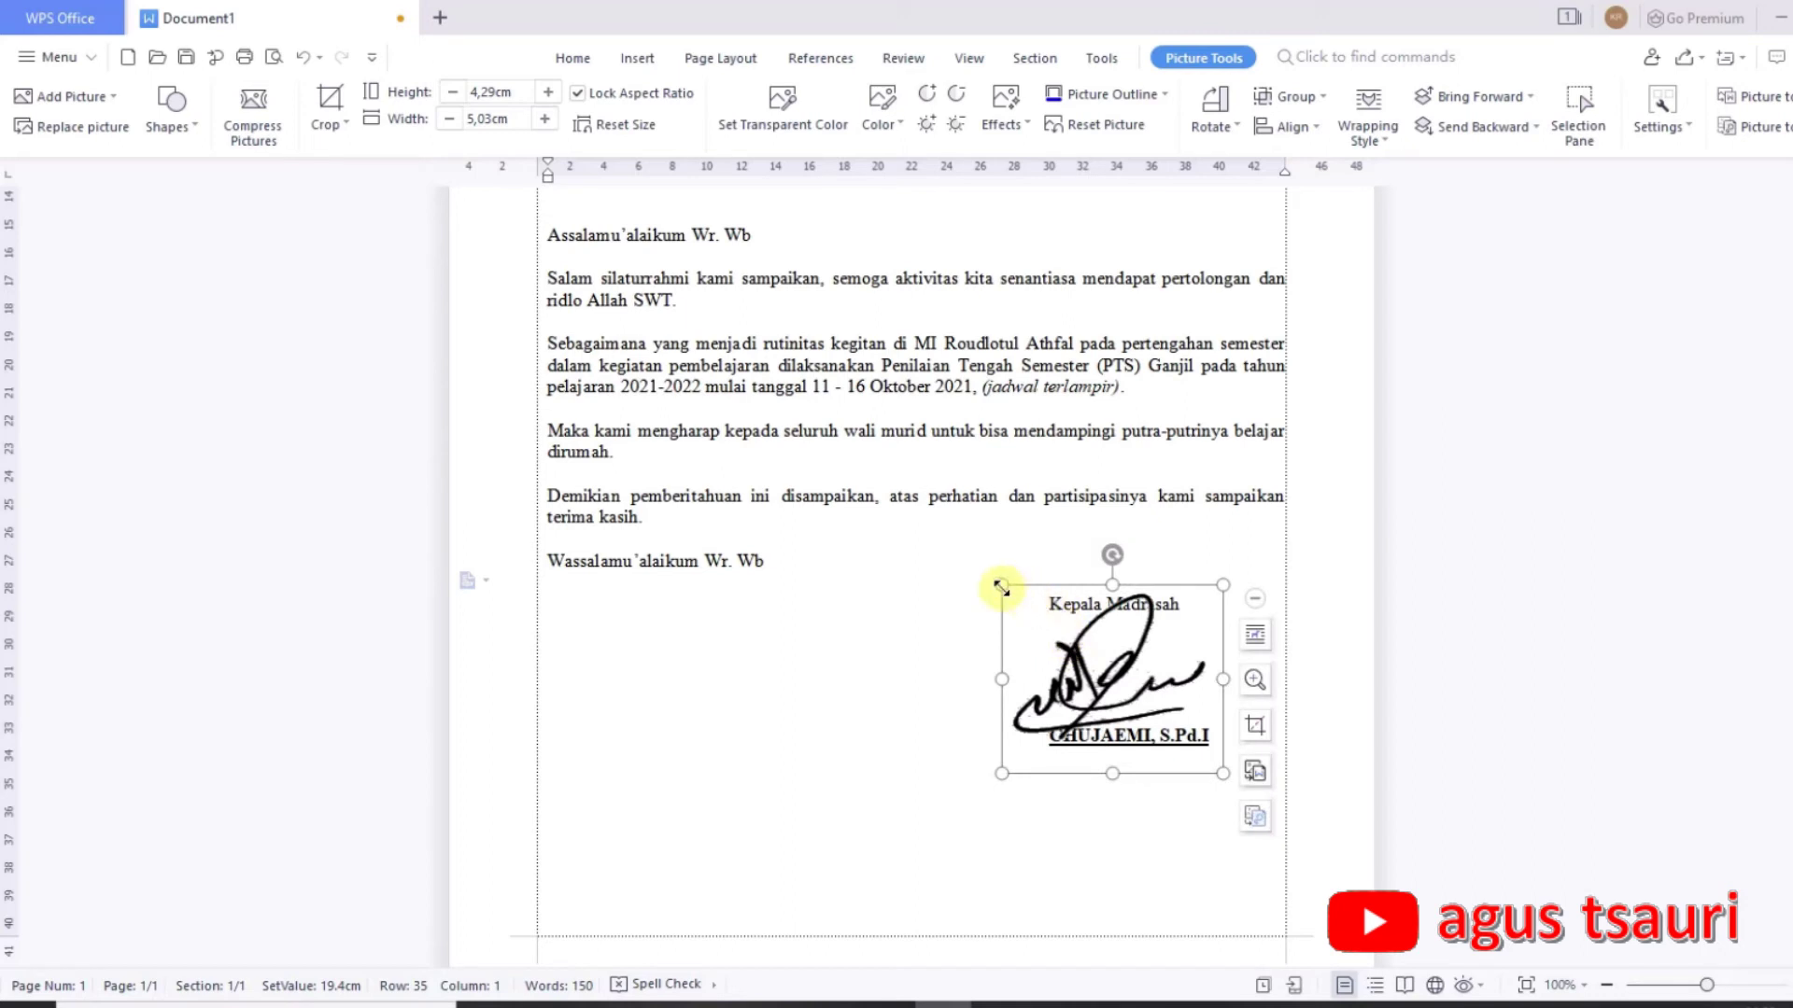
drag(1001, 586, 1025, 605)
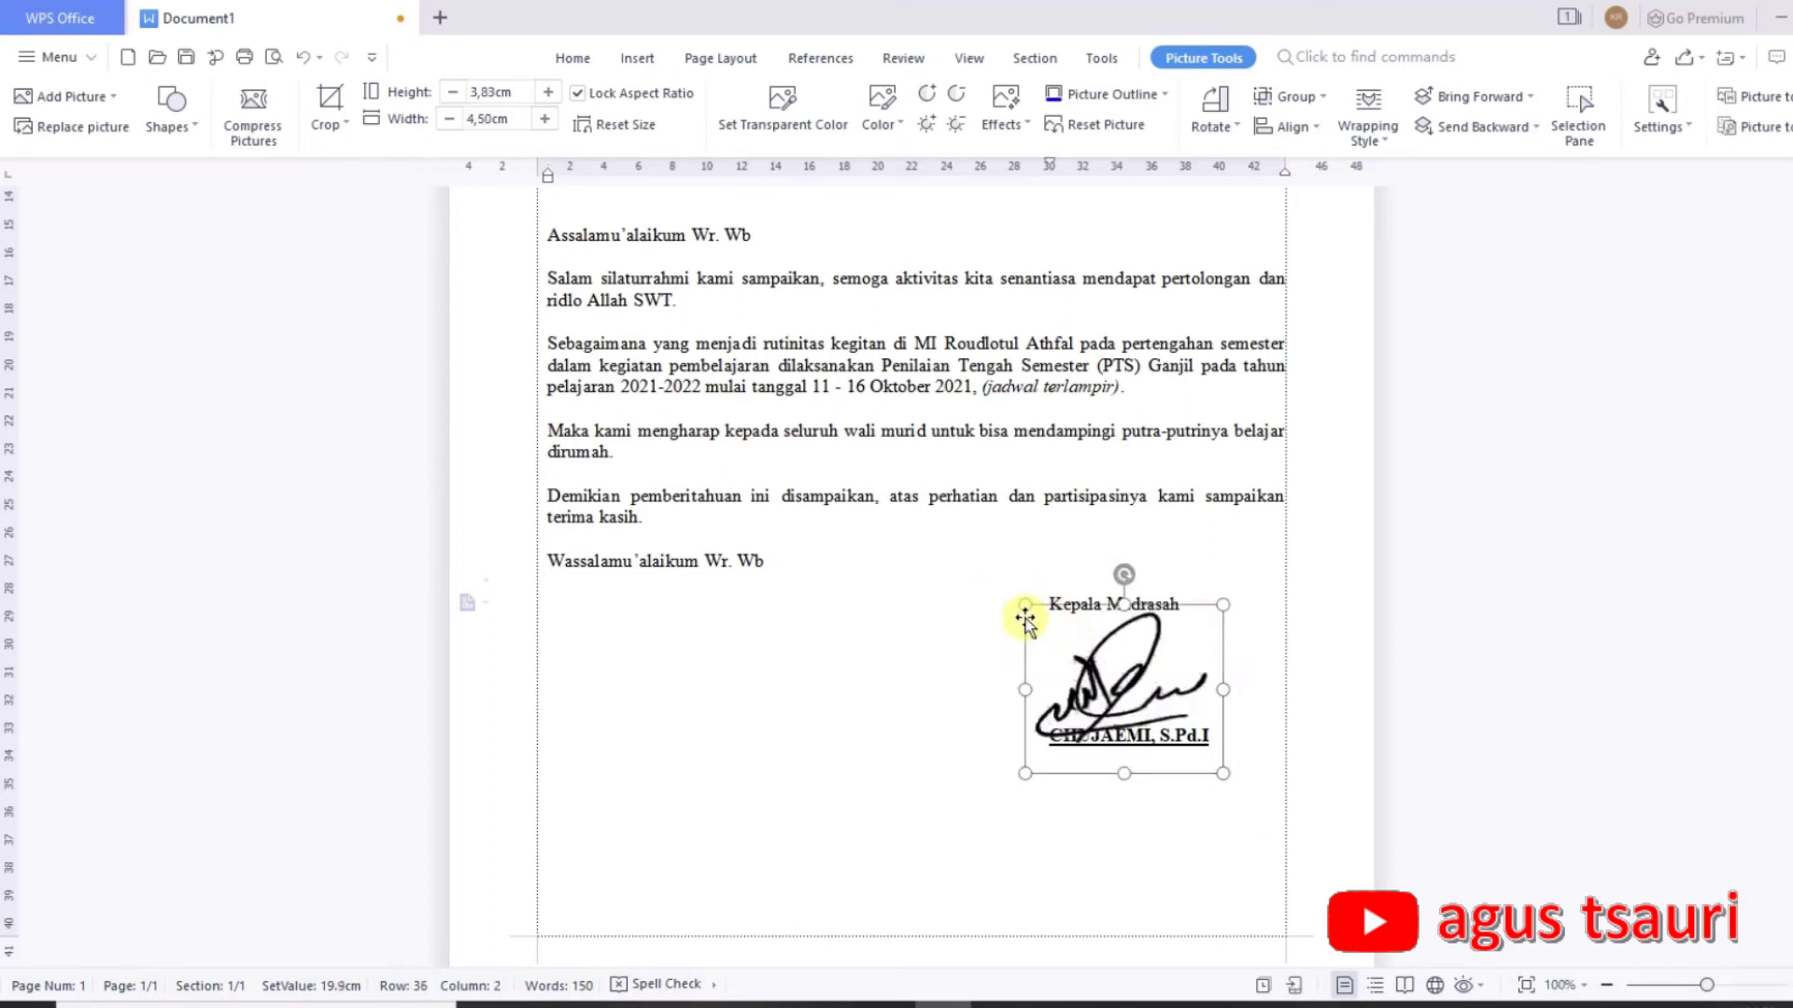
Make the signature slightly smaller and adjust its position so it fits between "Kepala Madrasah" and the signatory's name.
drag(1129, 685, 1135, 667)
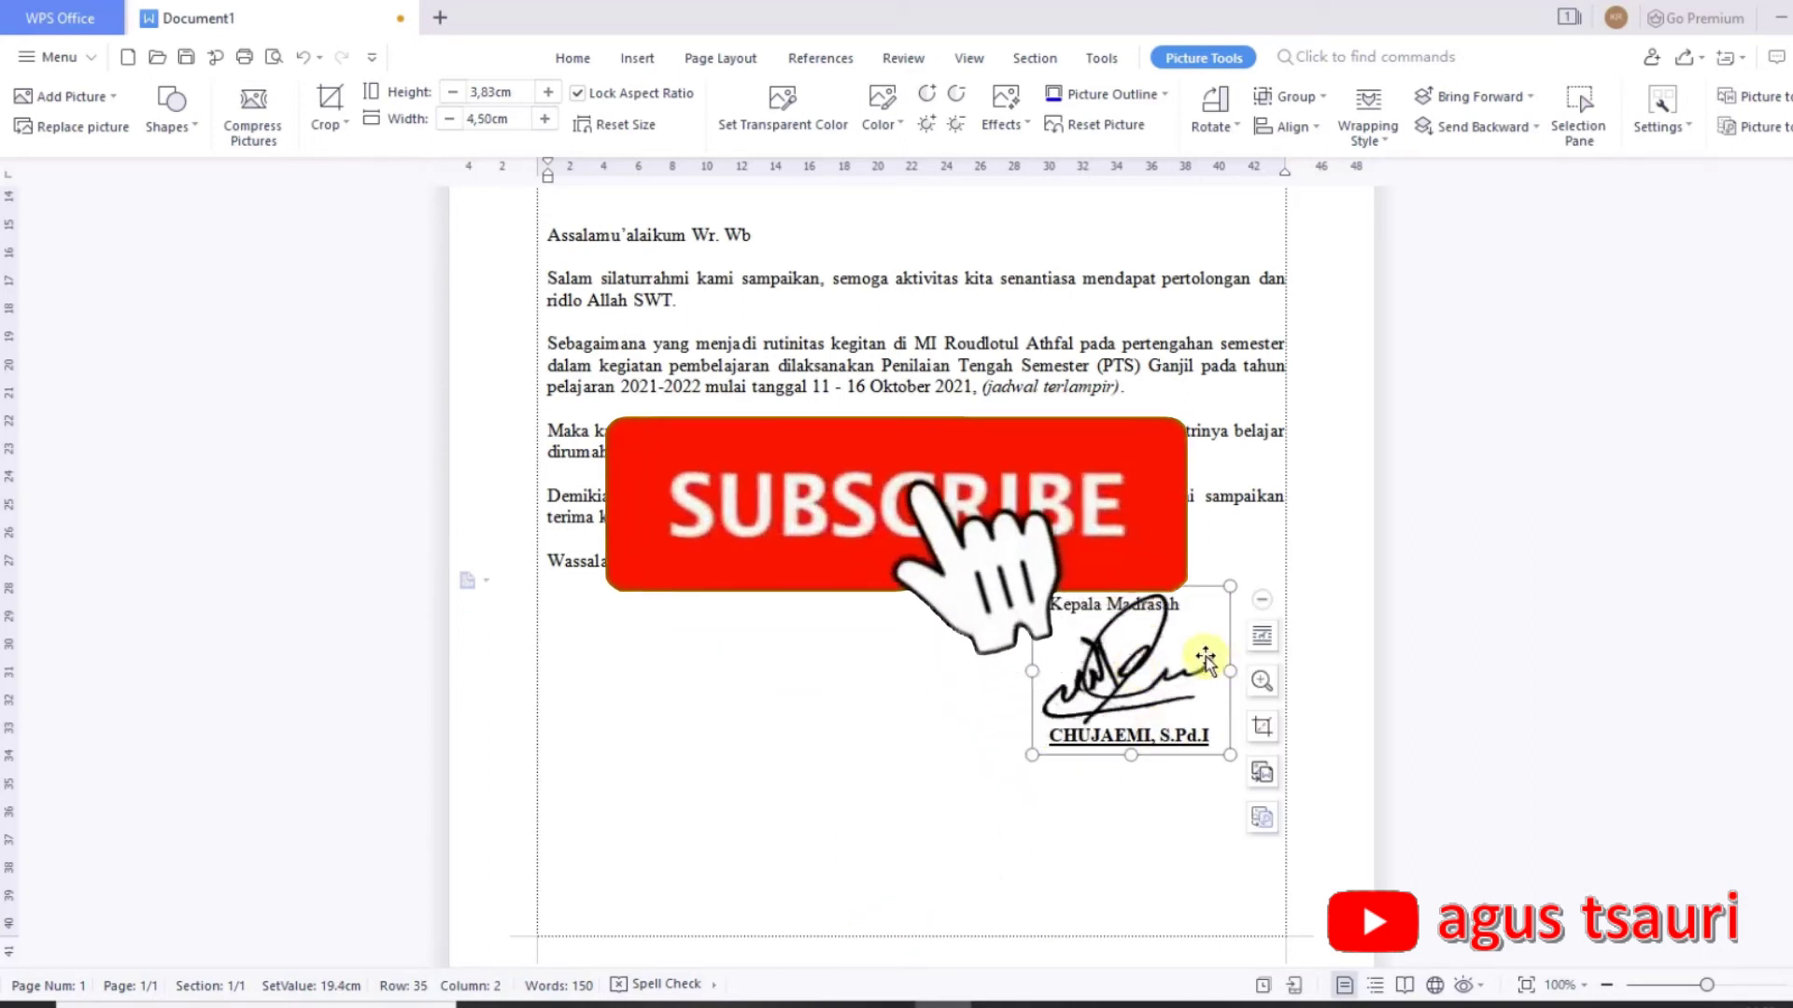
drag(1231, 587, 1212, 600)
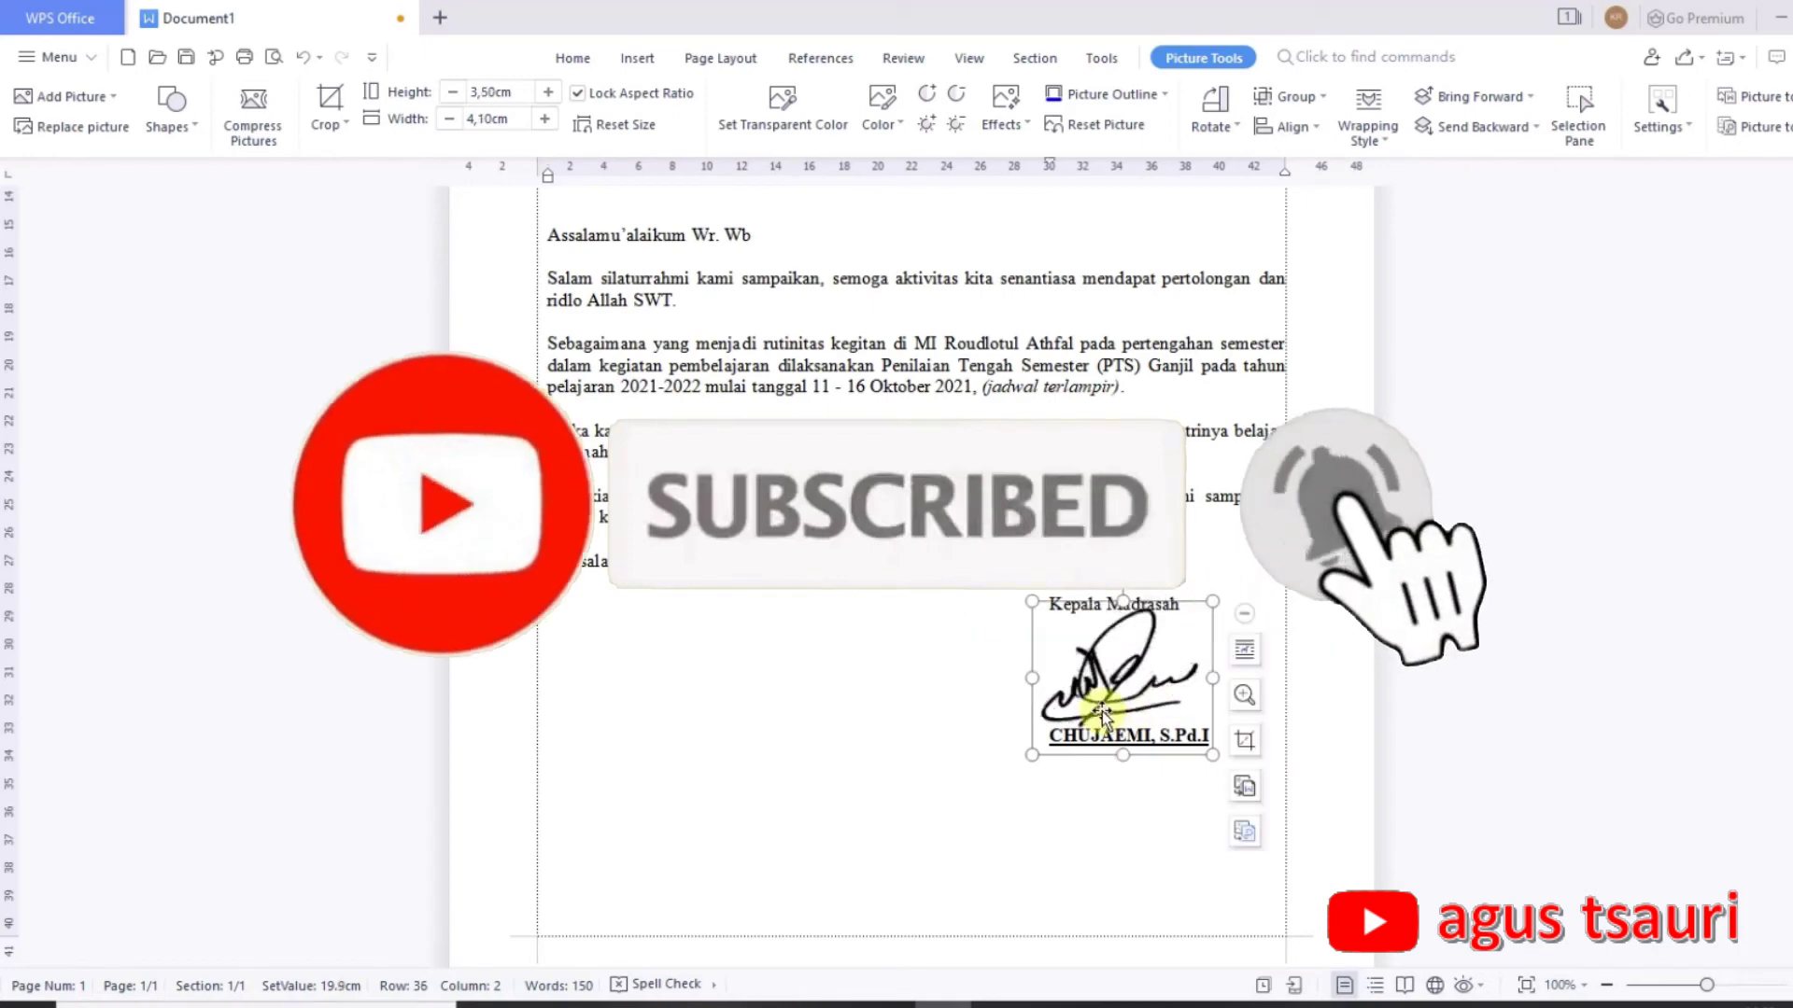
drag(1106, 712, 1110, 718)
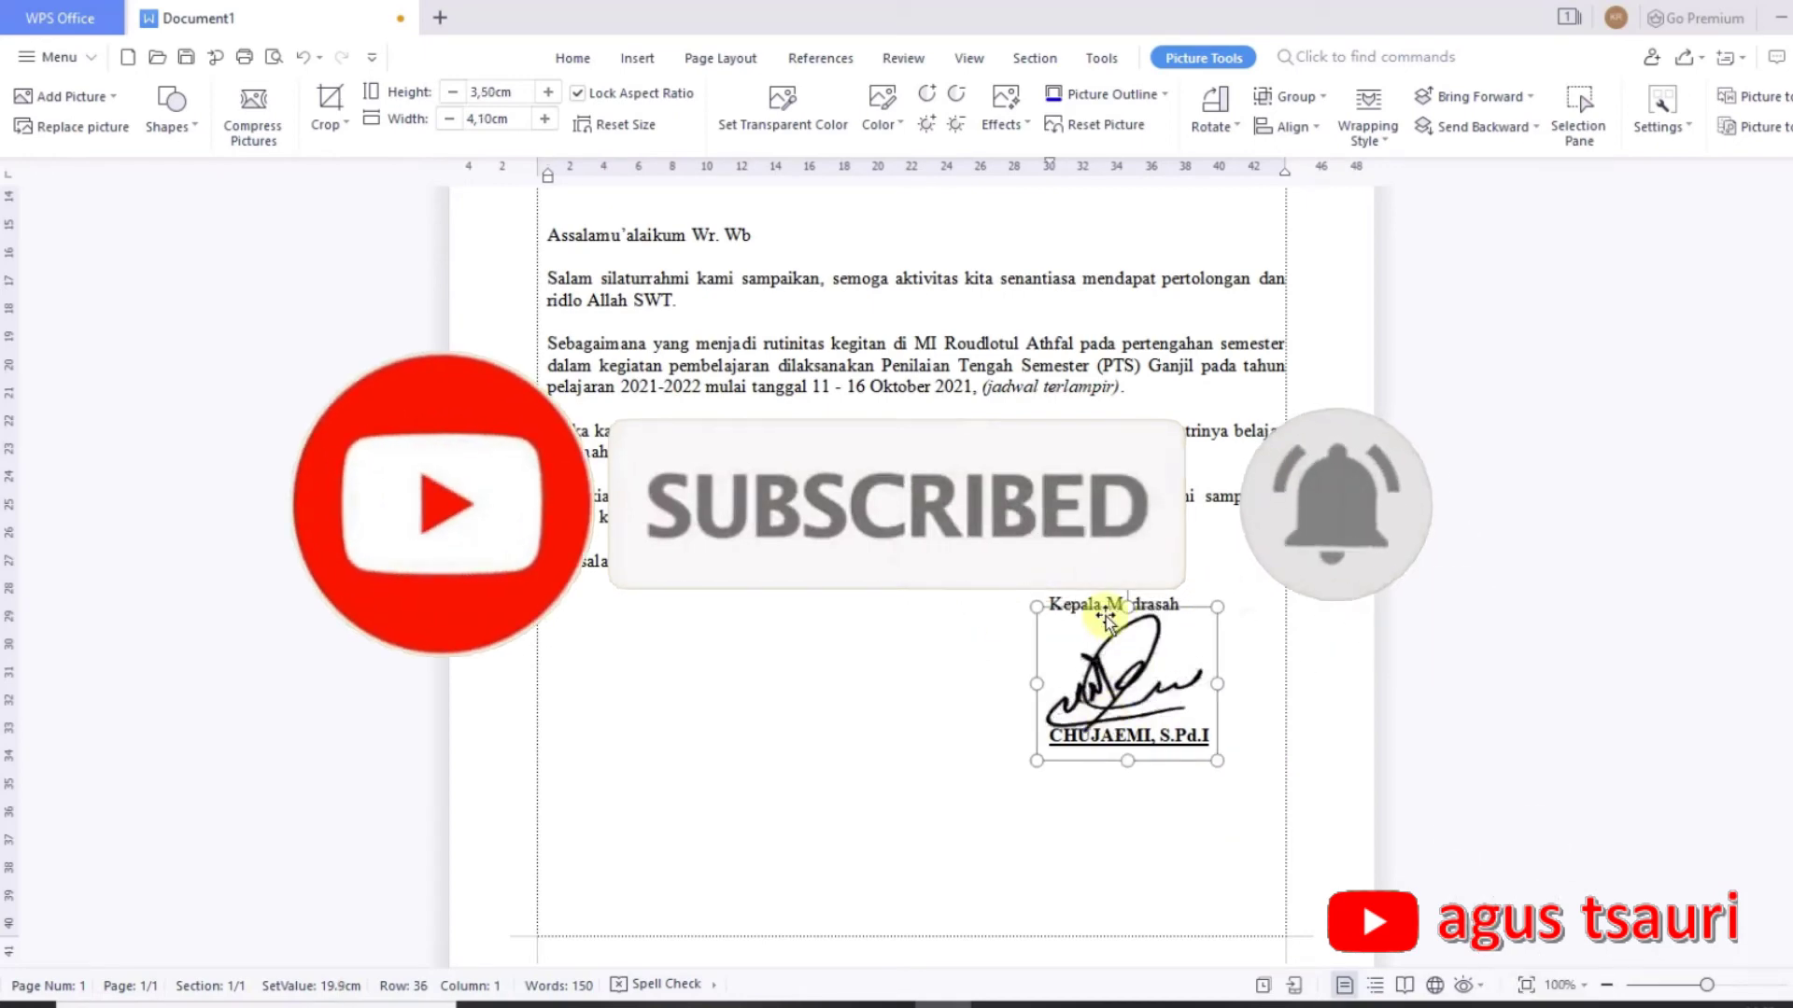
drag(1036, 608, 1025, 598)
Insert the STEMPEL picture from the ttd folder at the start of the signatory's name line.
click(910, 730)
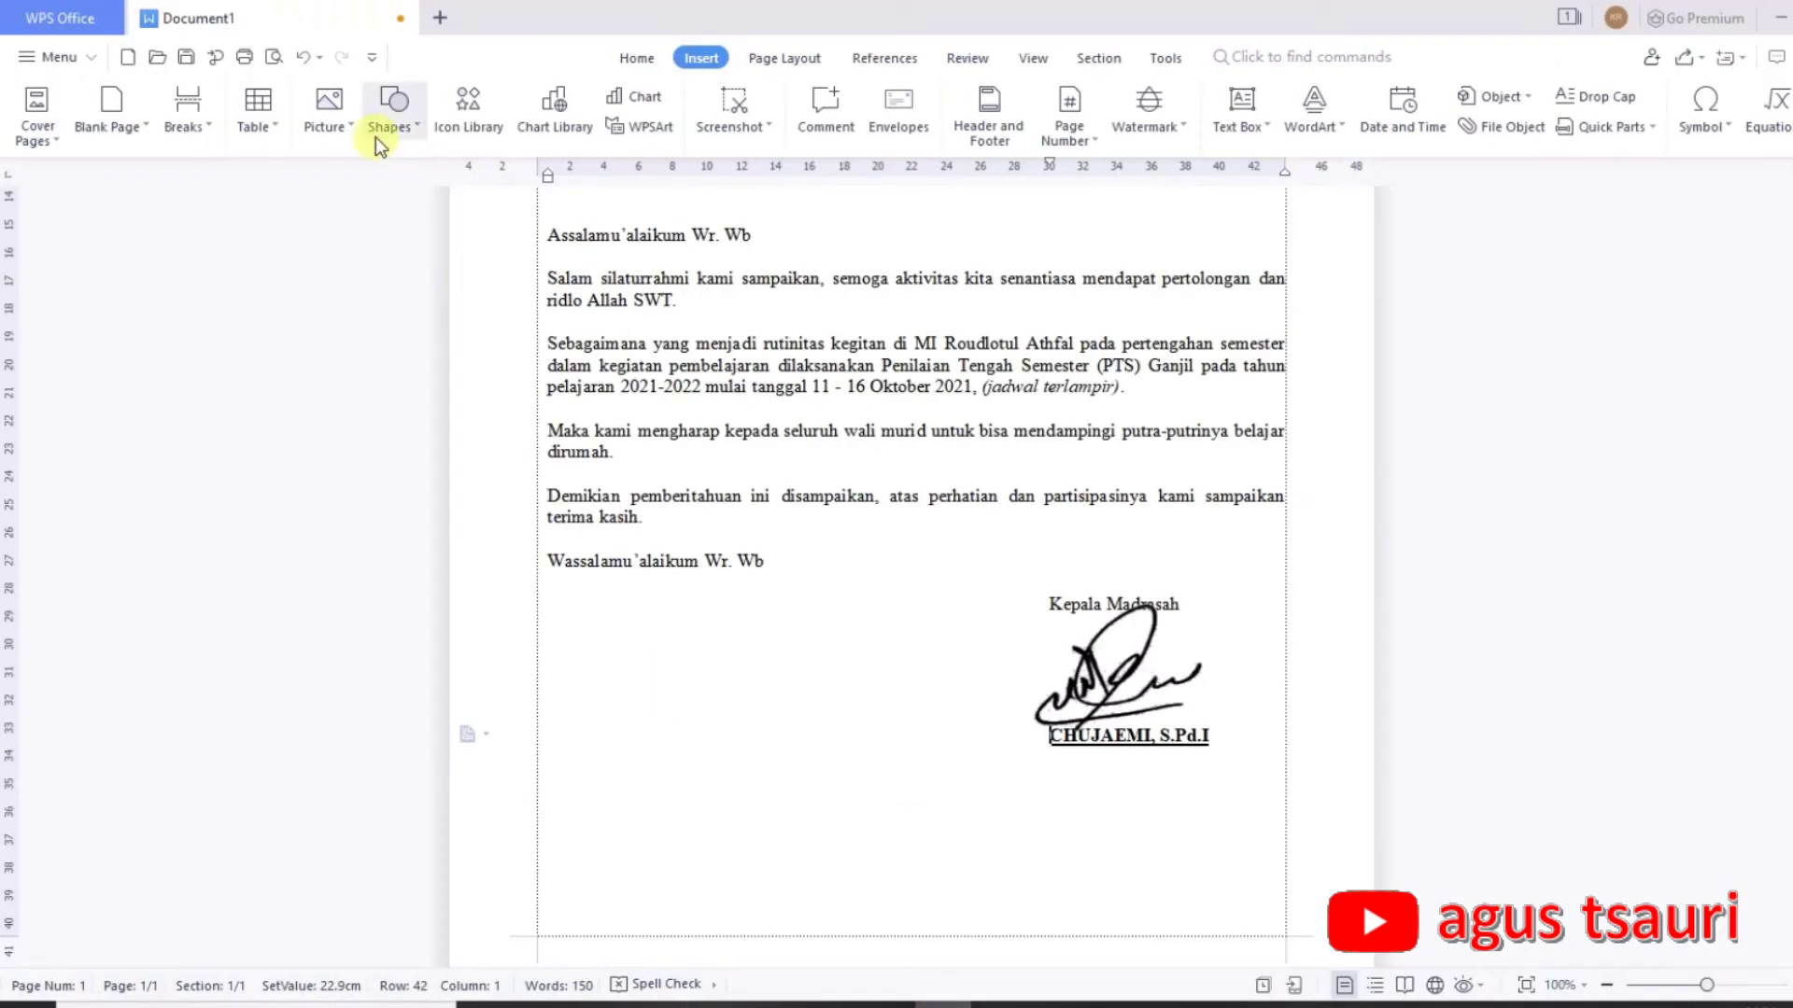
click(333, 102)
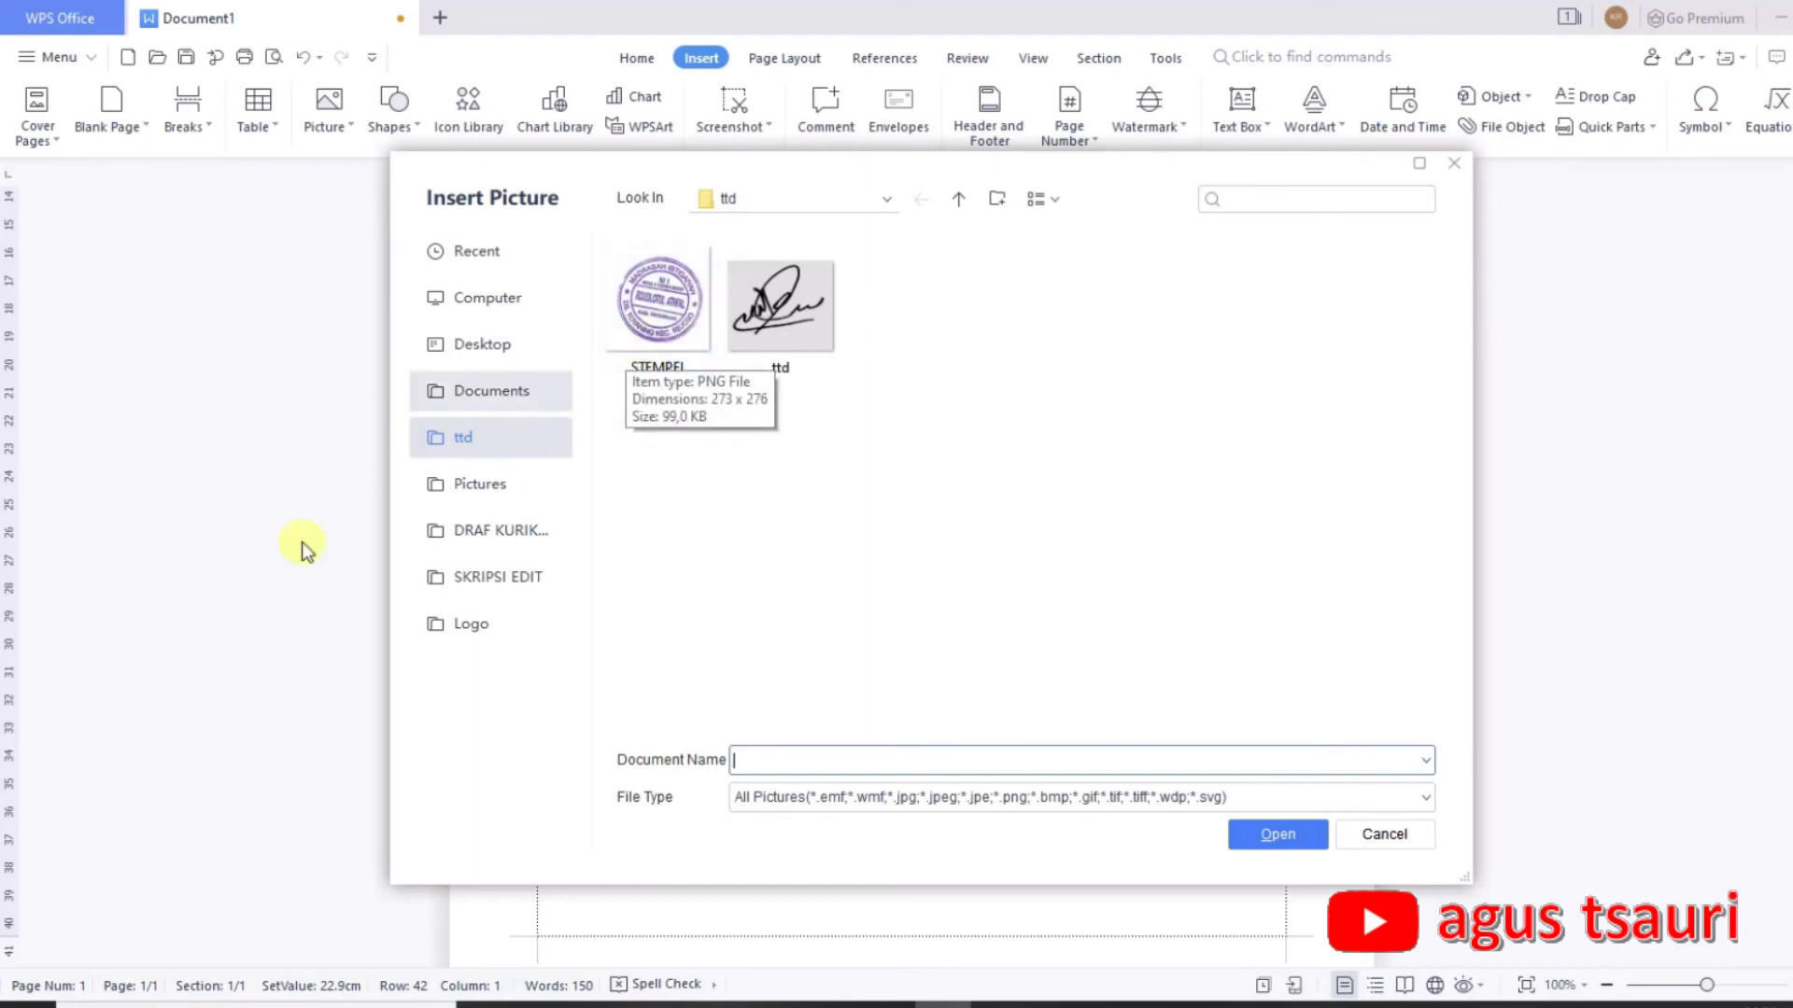
click(645, 322)
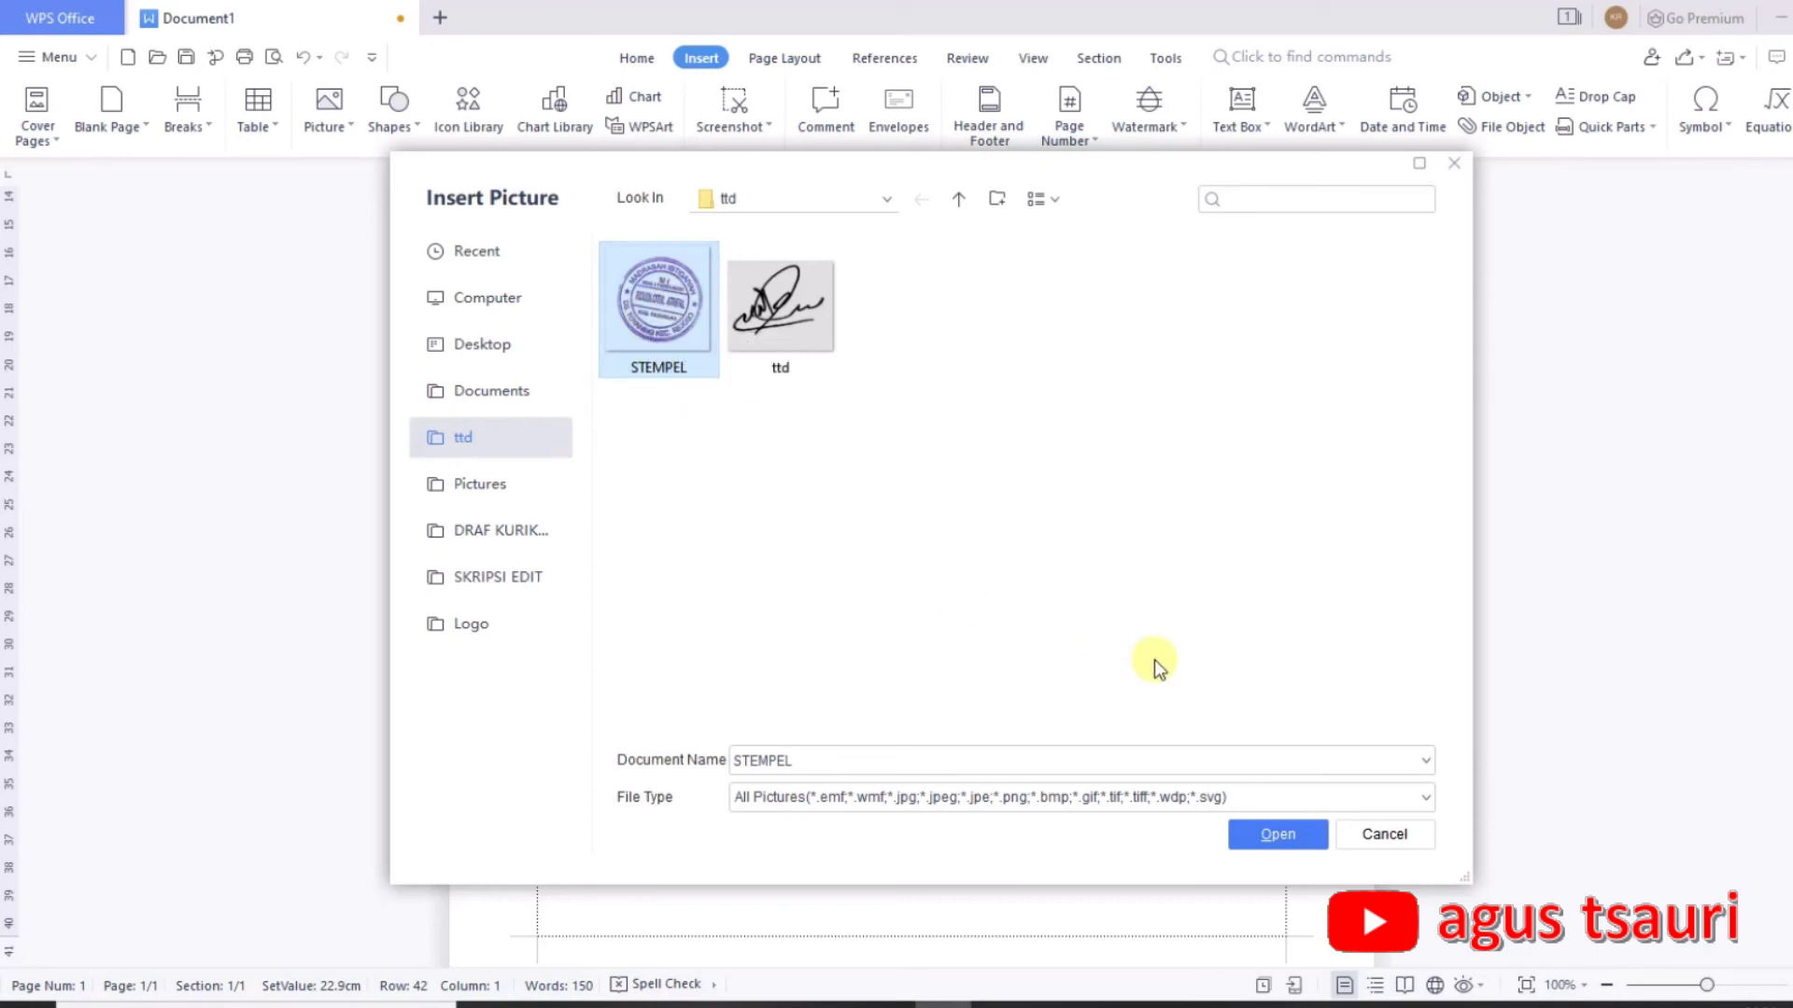
click(1273, 843)
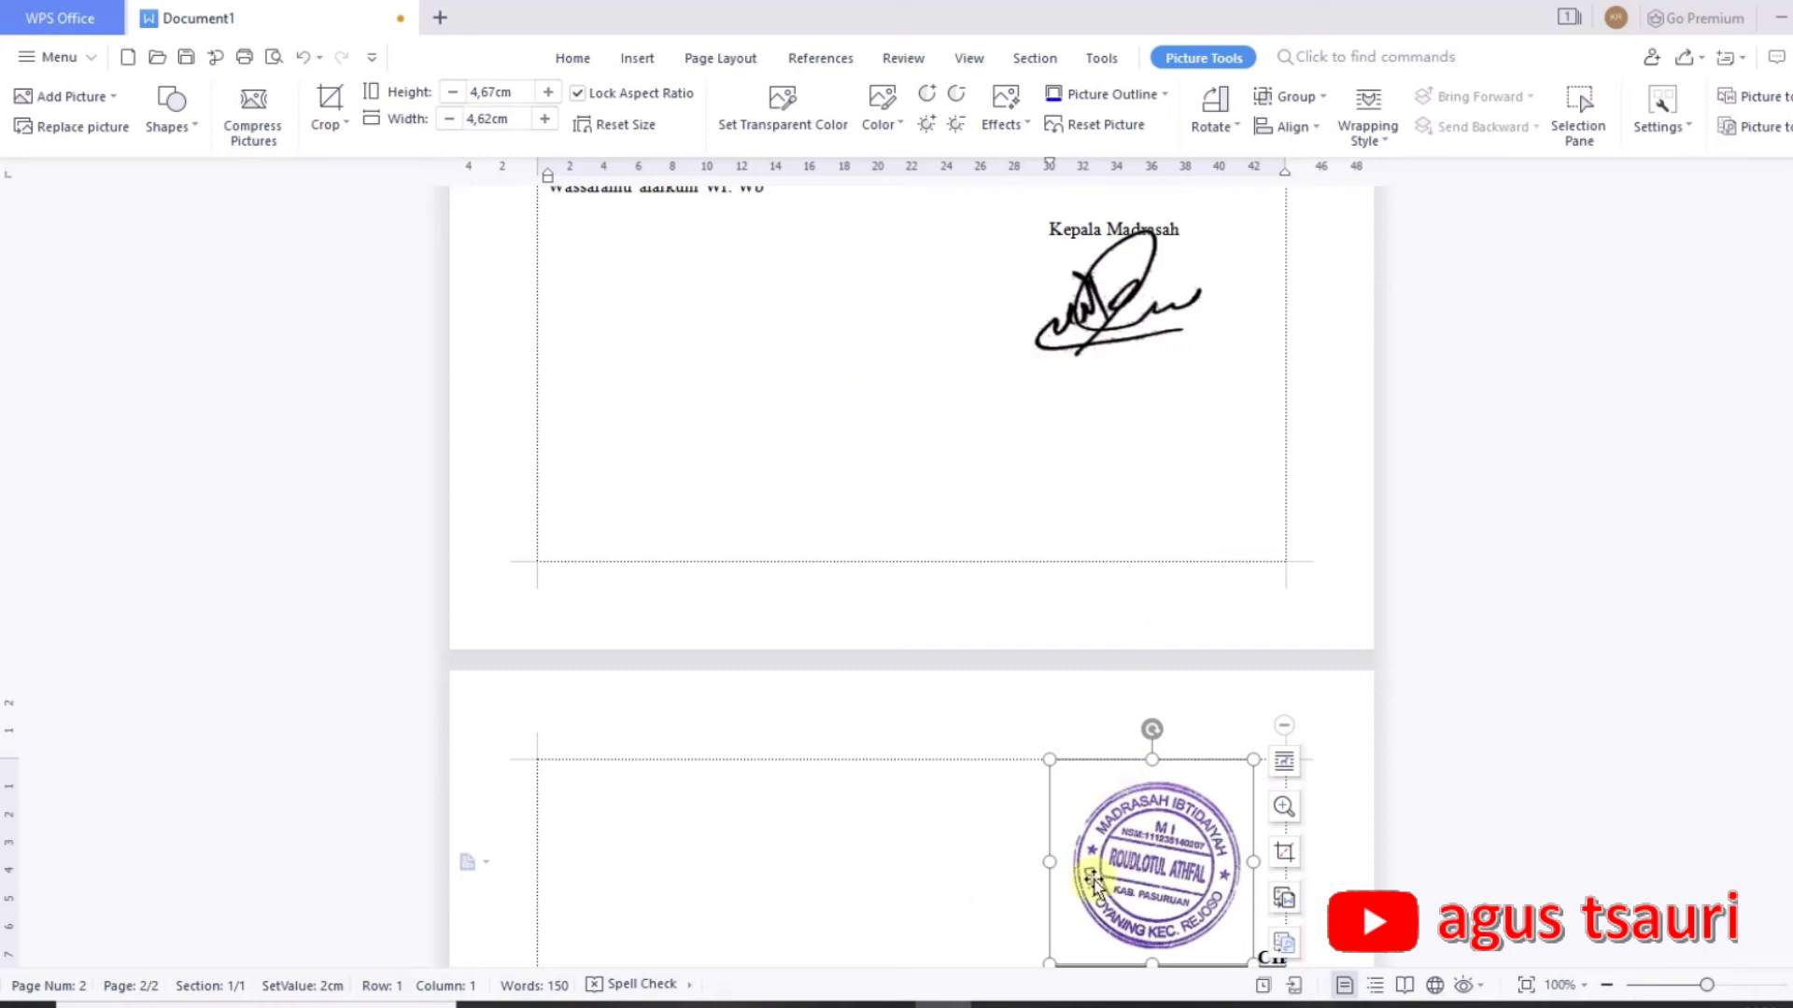
Set the stamp picture's wrapping style to In Front of Text.
click(988, 900)
scroll(1167, 842, down, 3)
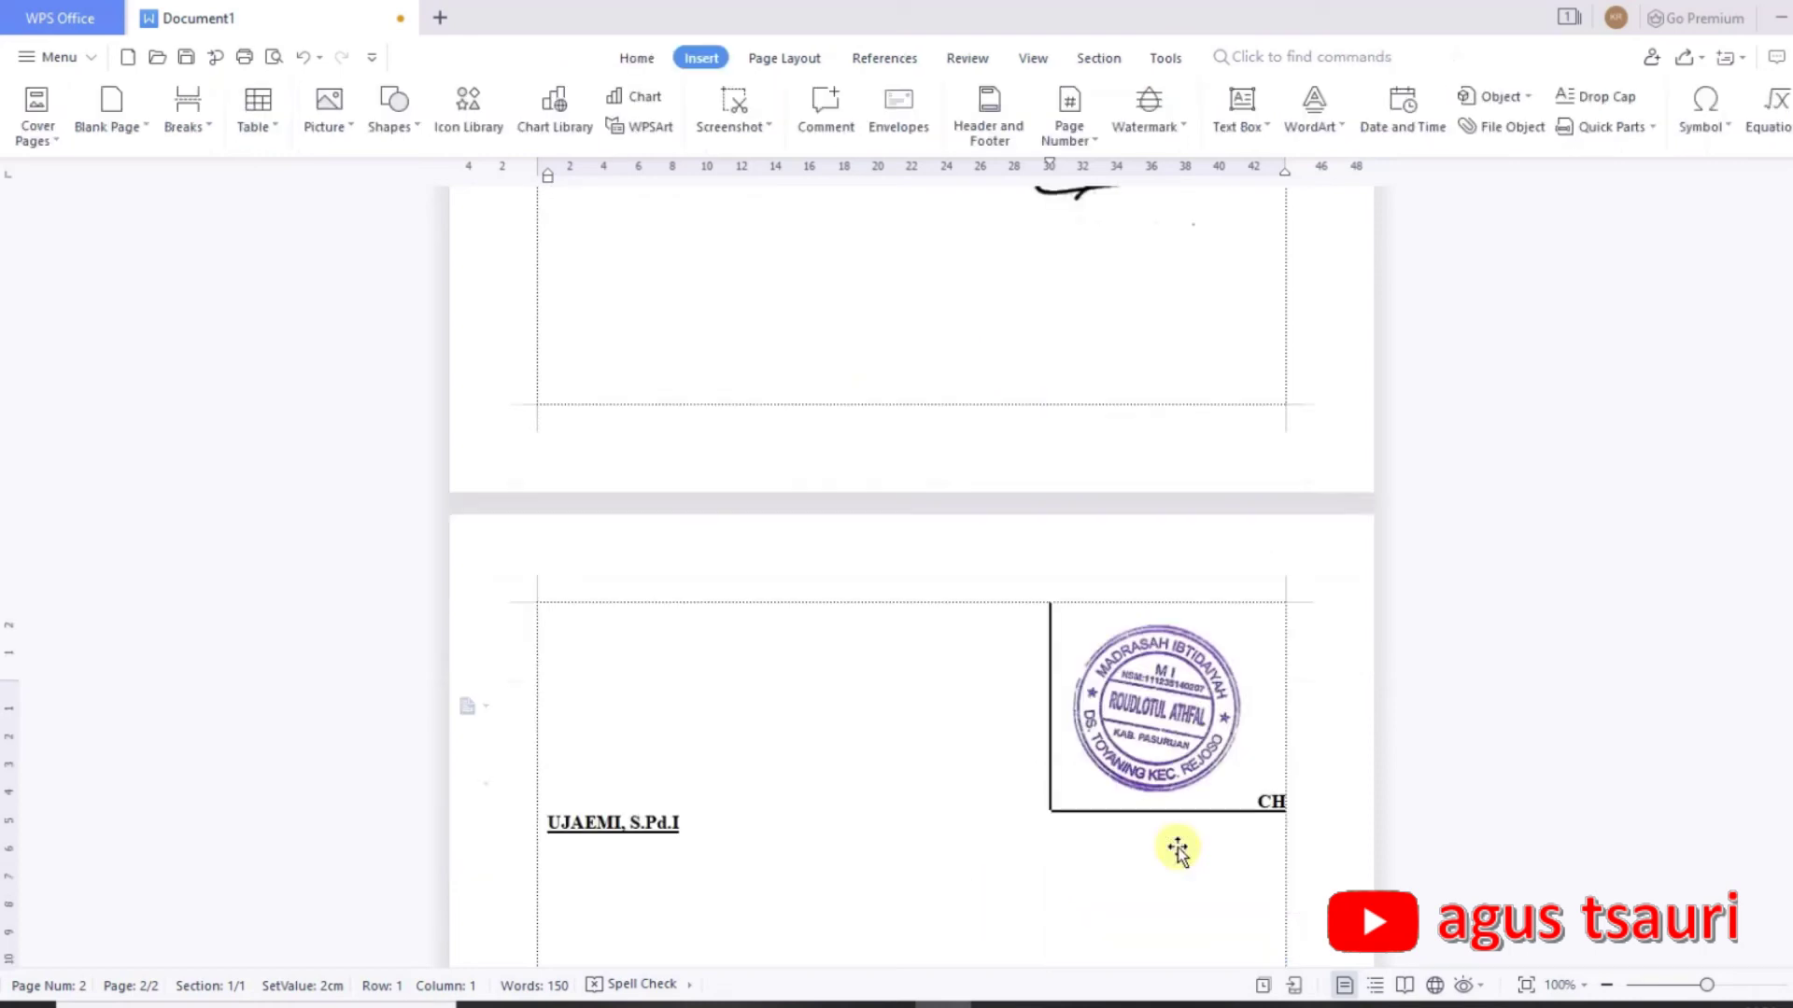
click(1165, 699)
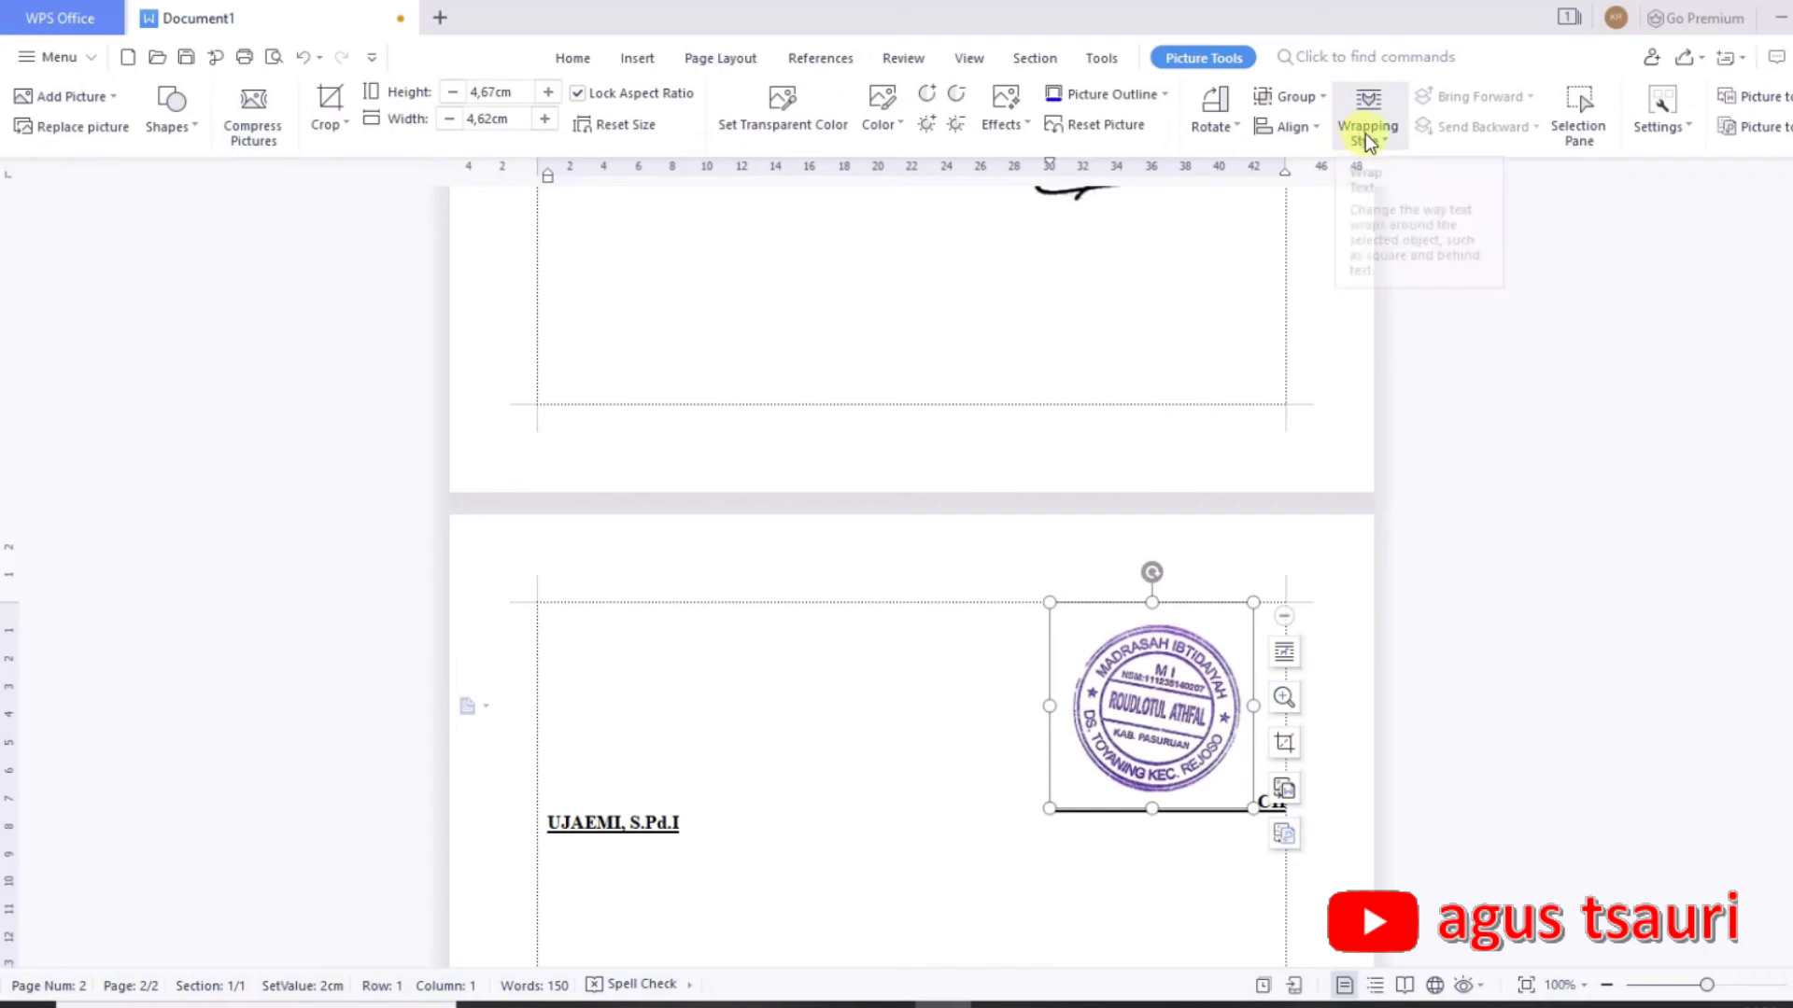
click(1365, 133)
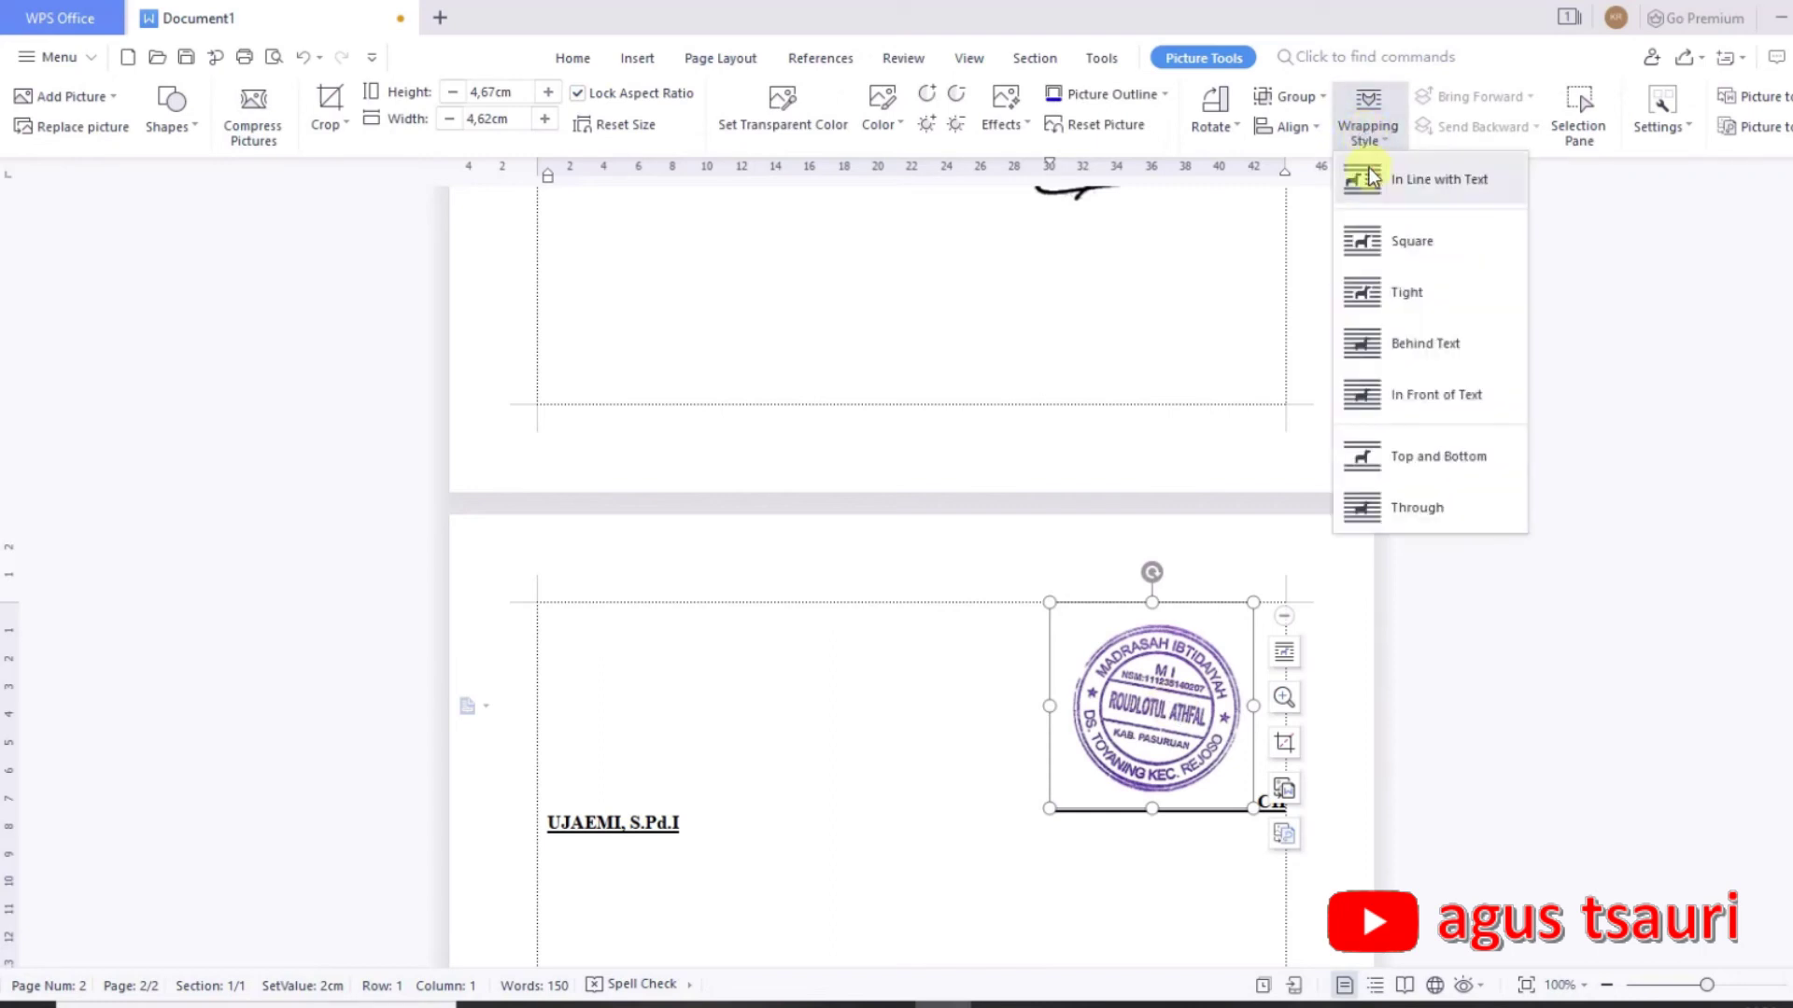
click(1436, 394)
Move the stamp so it overlaps the beginning of the signature and name, and shrink it to about 4.52 by 4.47 cm.
scroll(1184, 509, up, 5)
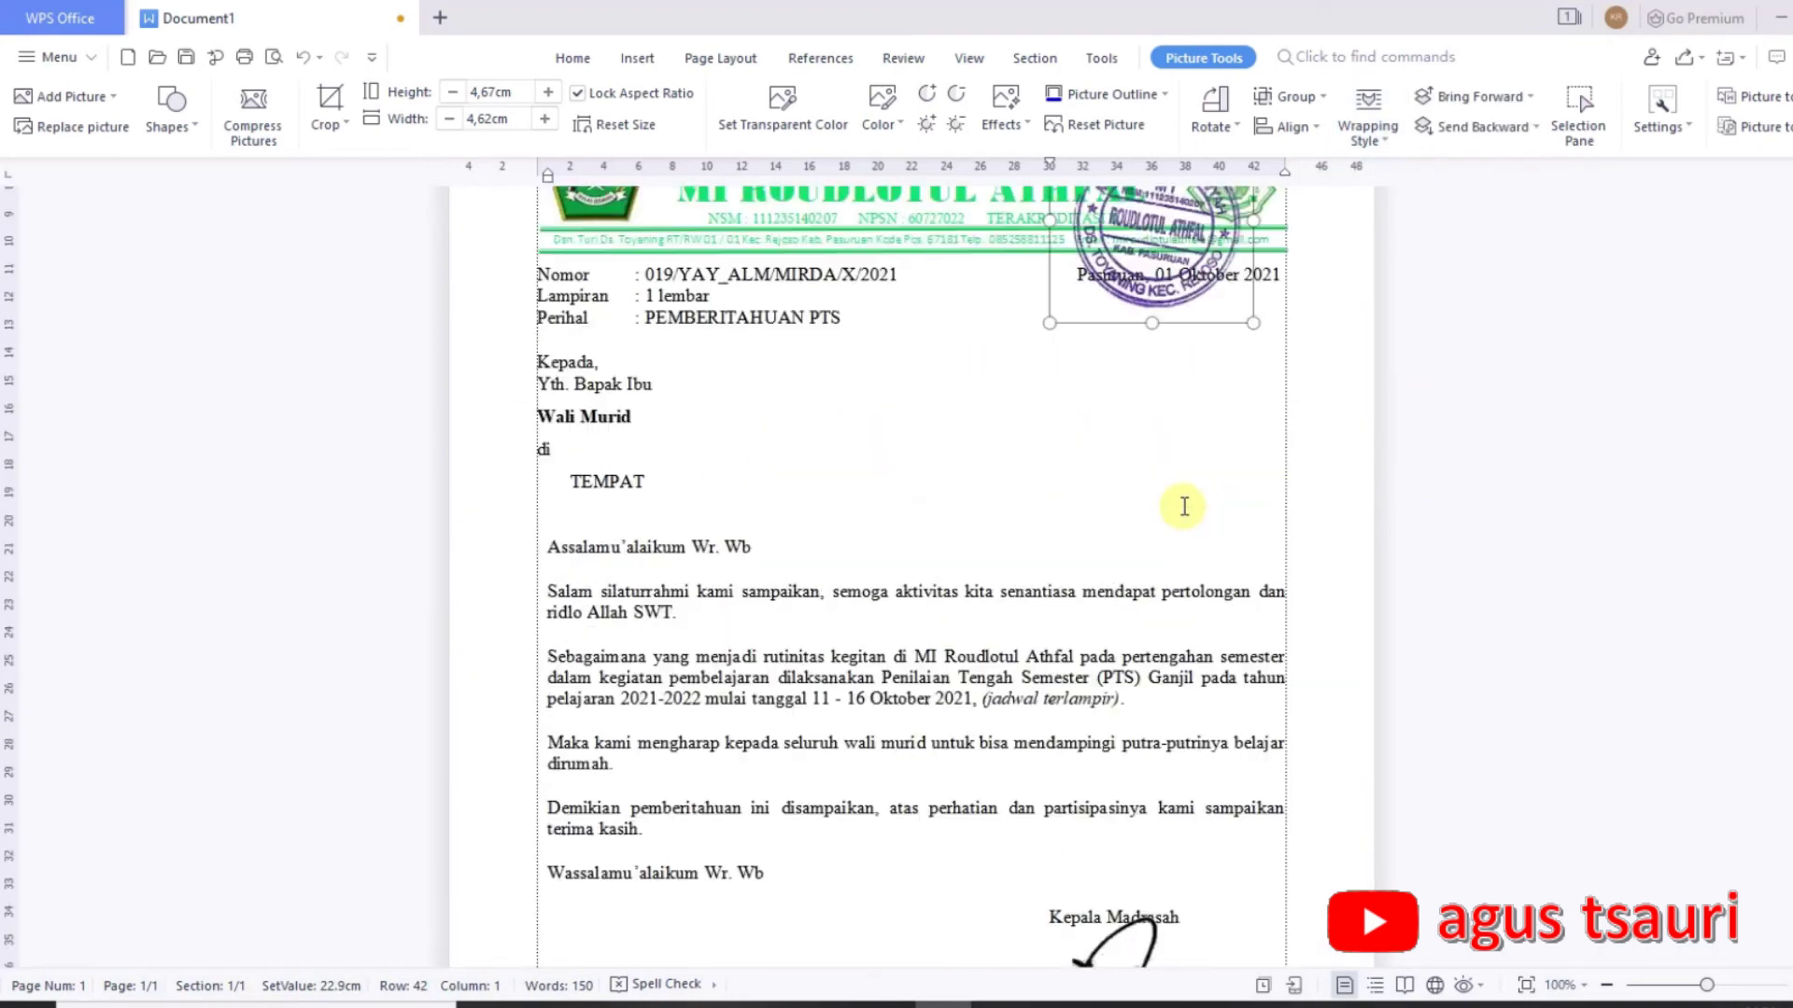
mouse_move(1164, 371)
mouse_down()
mouse_move(1105, 713)
mouse_move(1094, 602)
mouse_move(1037, 766)
mouse_up()
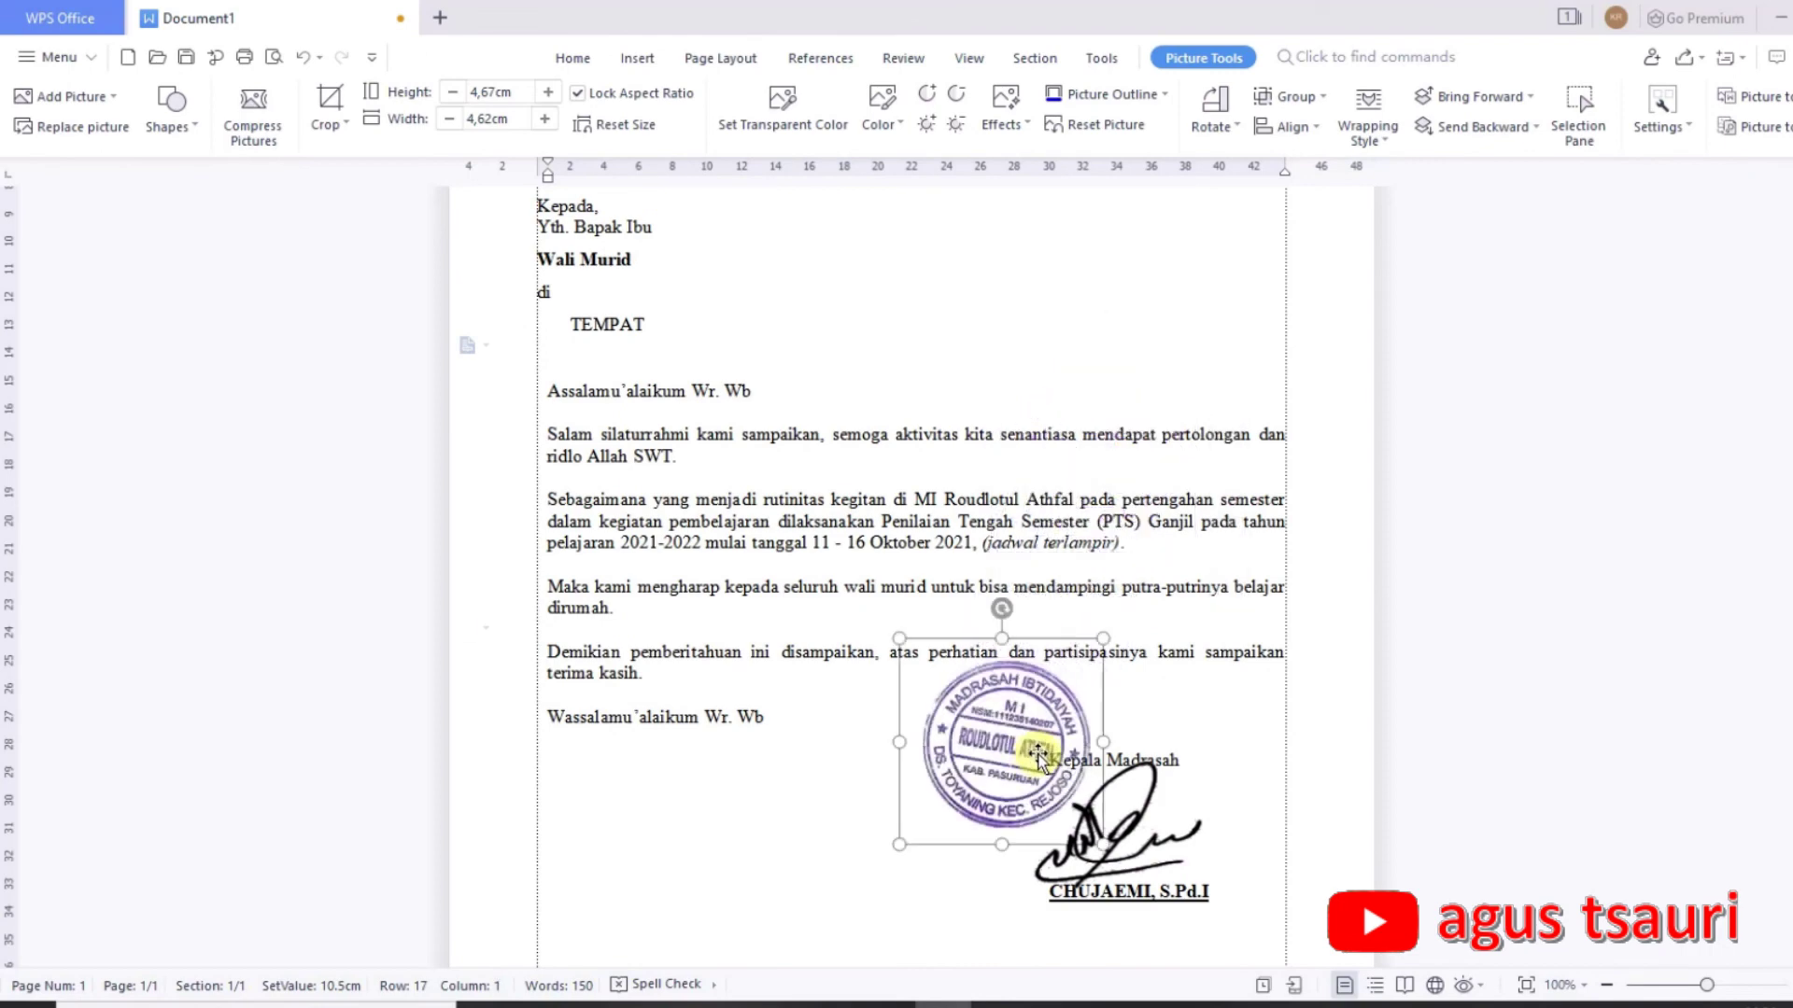
scroll(1027, 654, down, 3)
mouse_move(1017, 572)
mouse_down()
mouse_move(974, 647)
mouse_move(1032, 670)
mouse_move(1057, 640)
mouse_move(1040, 643)
mouse_move(1062, 654)
mouse_up()
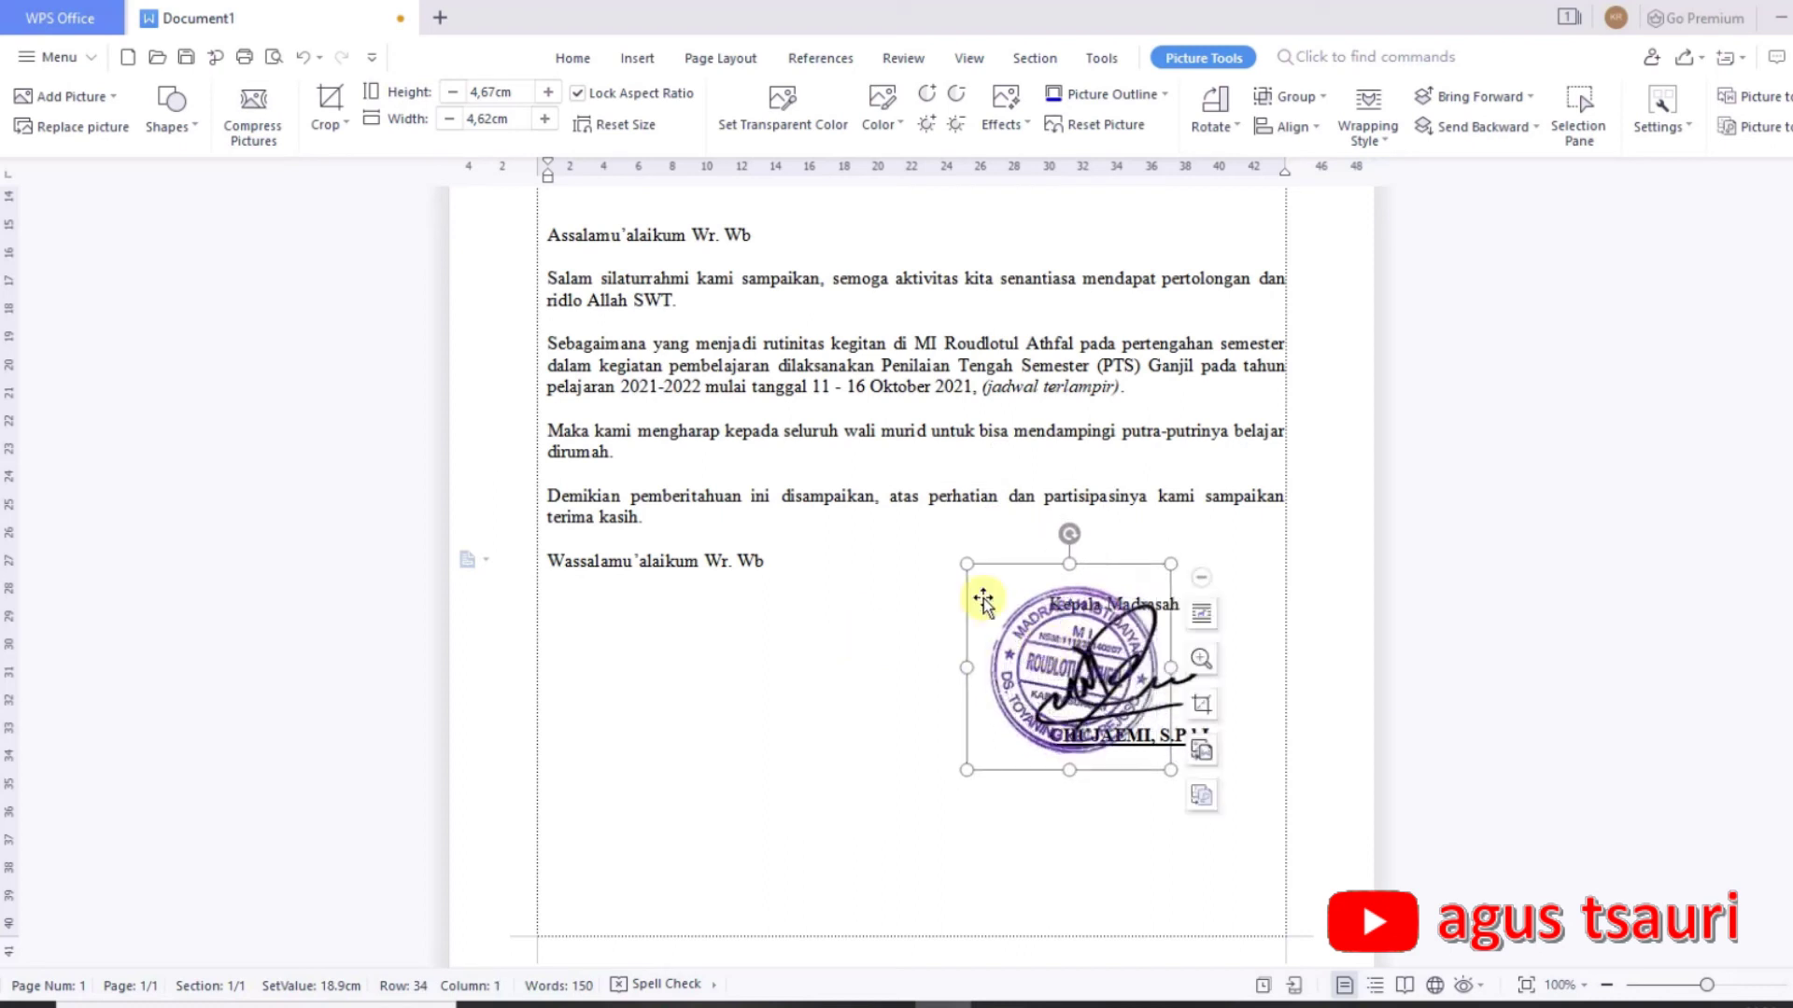
drag(961, 564, 971, 590)
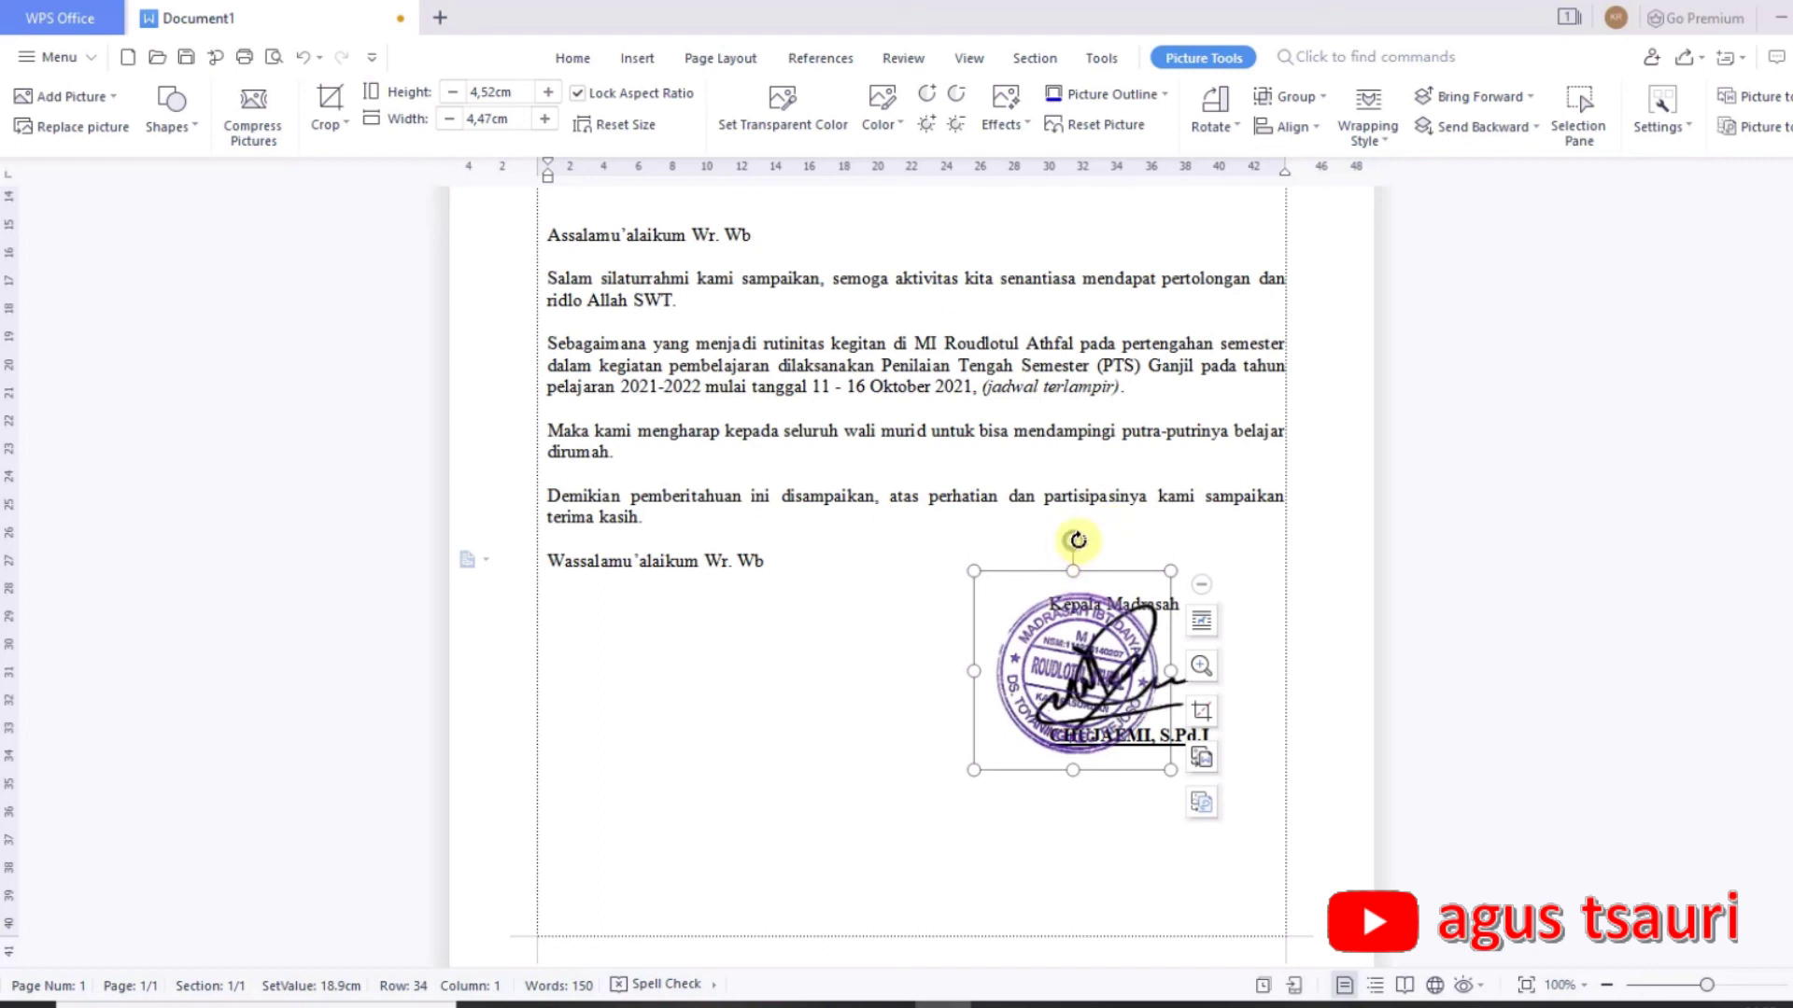
Rotate the stamp slightly counterclockwise over the signature and deselect it.
drag(1077, 540, 1071, 540)
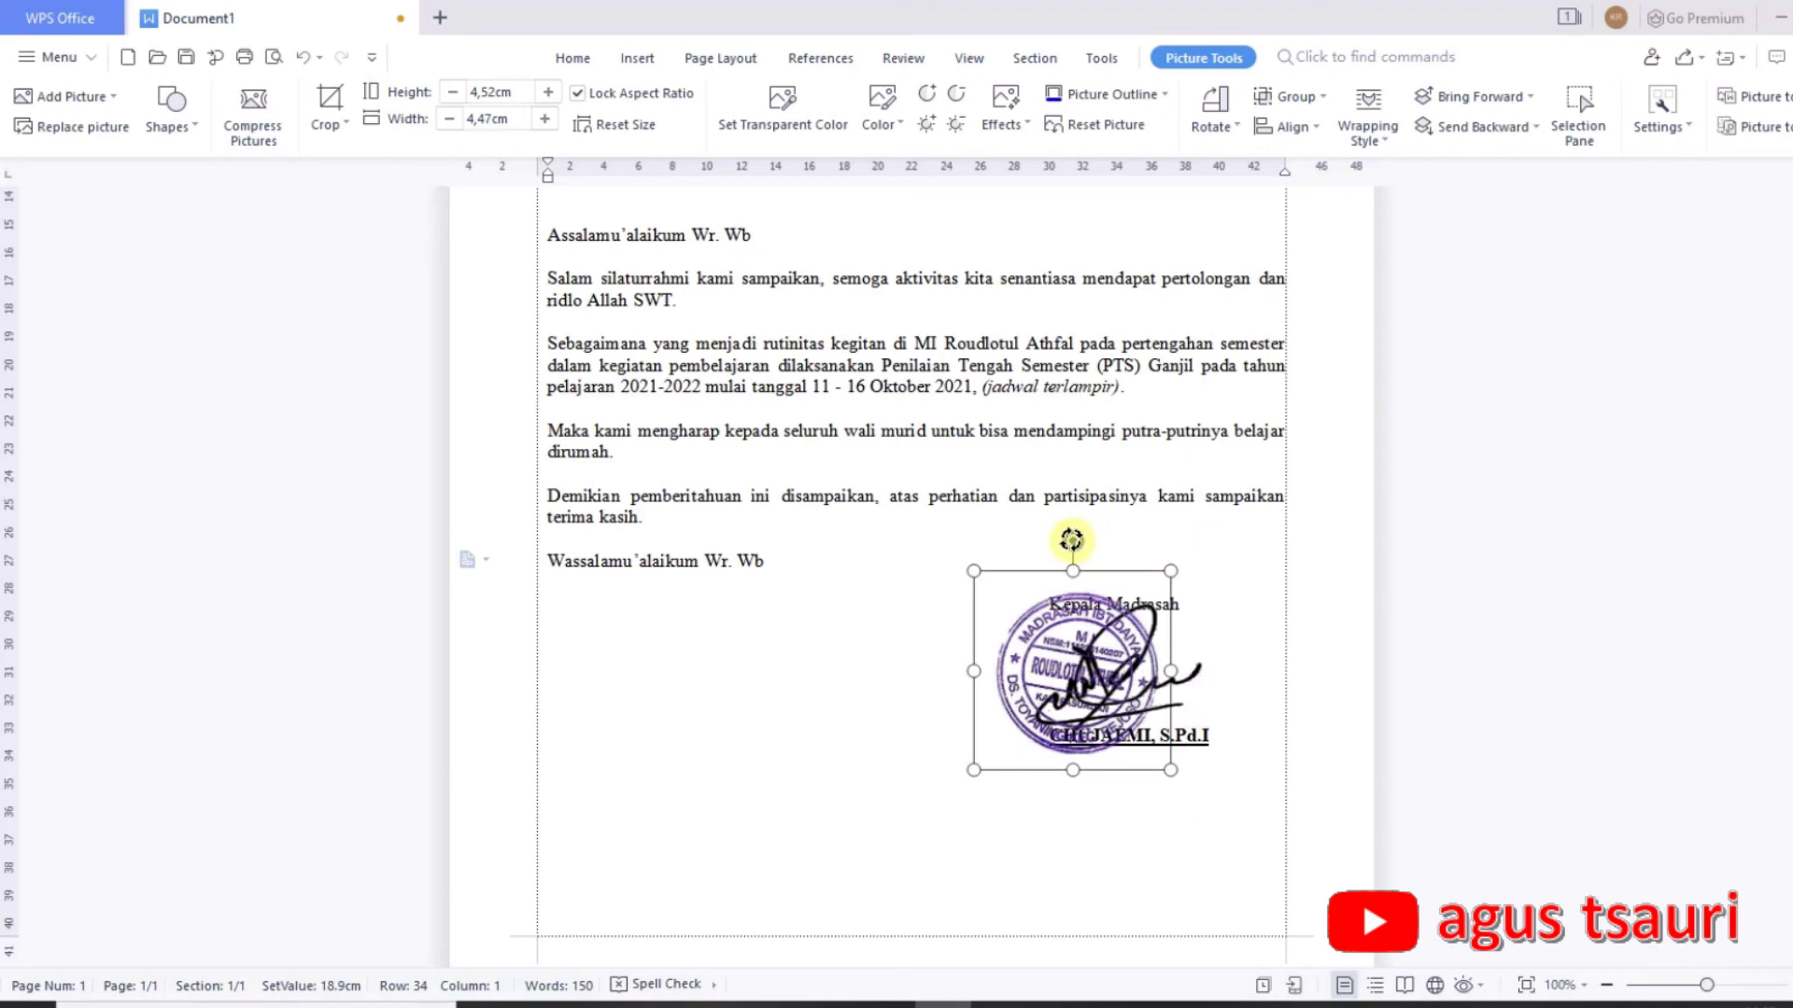
drag(1032, 553, 1052, 552)
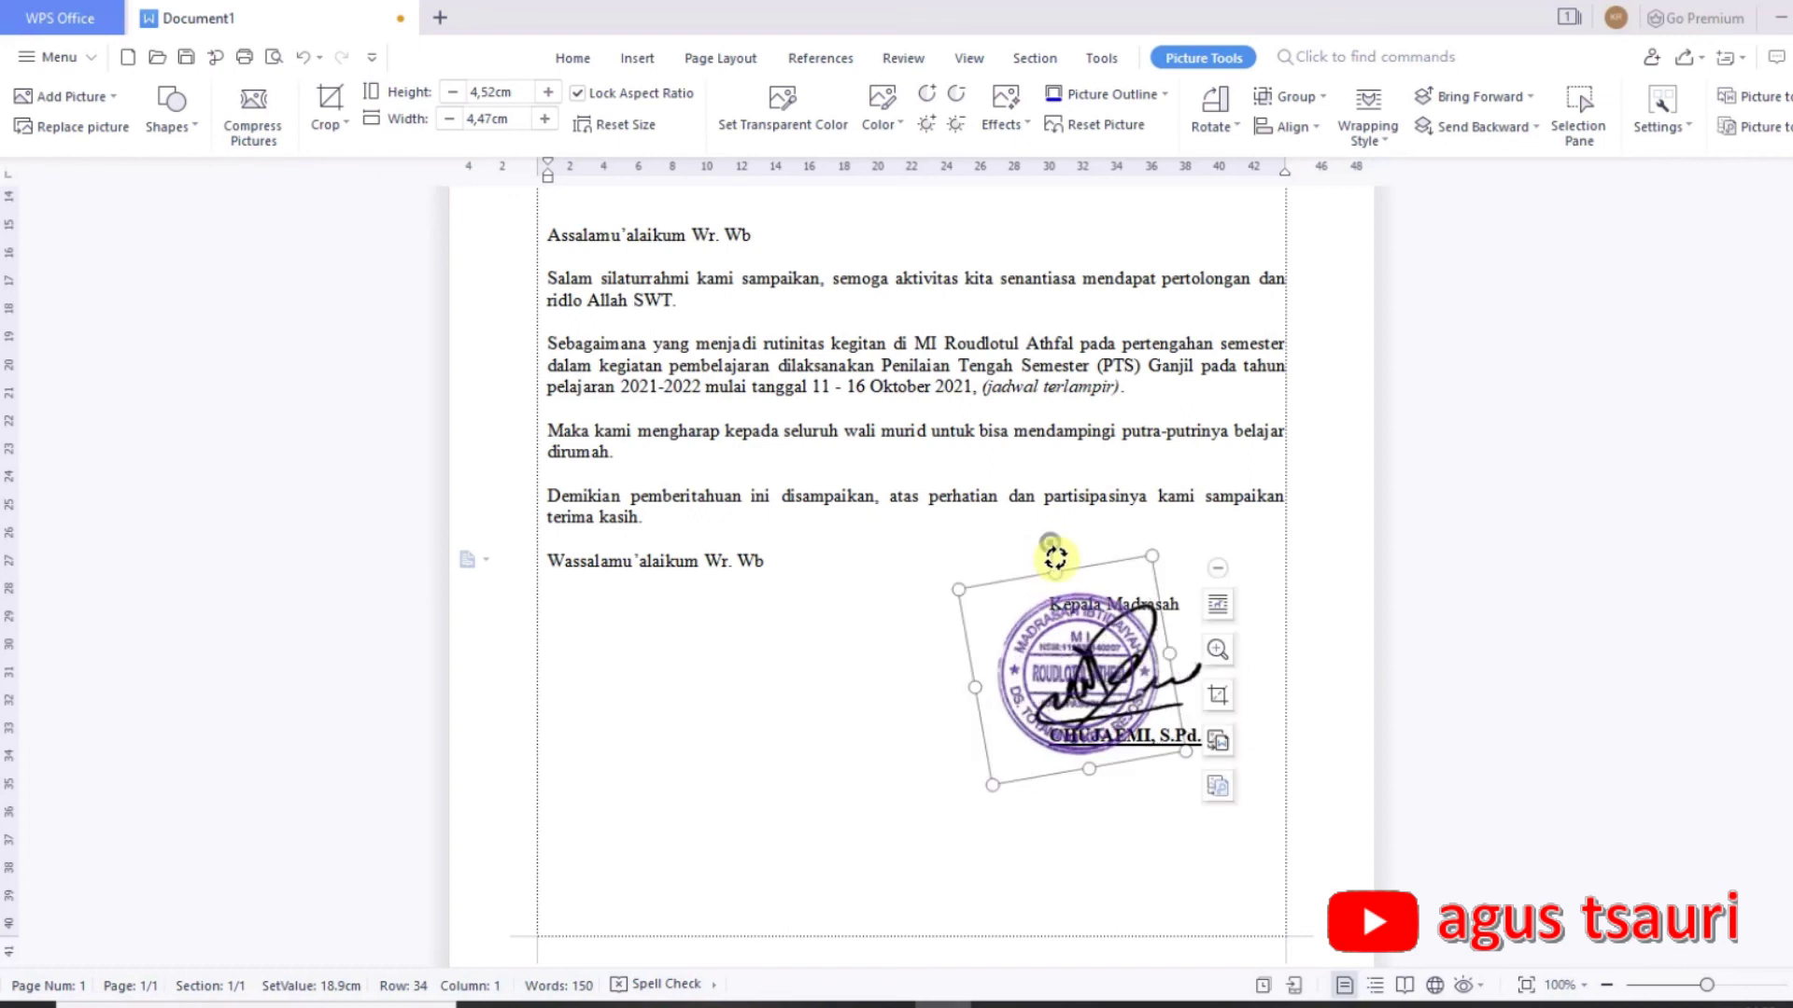
click(904, 716)
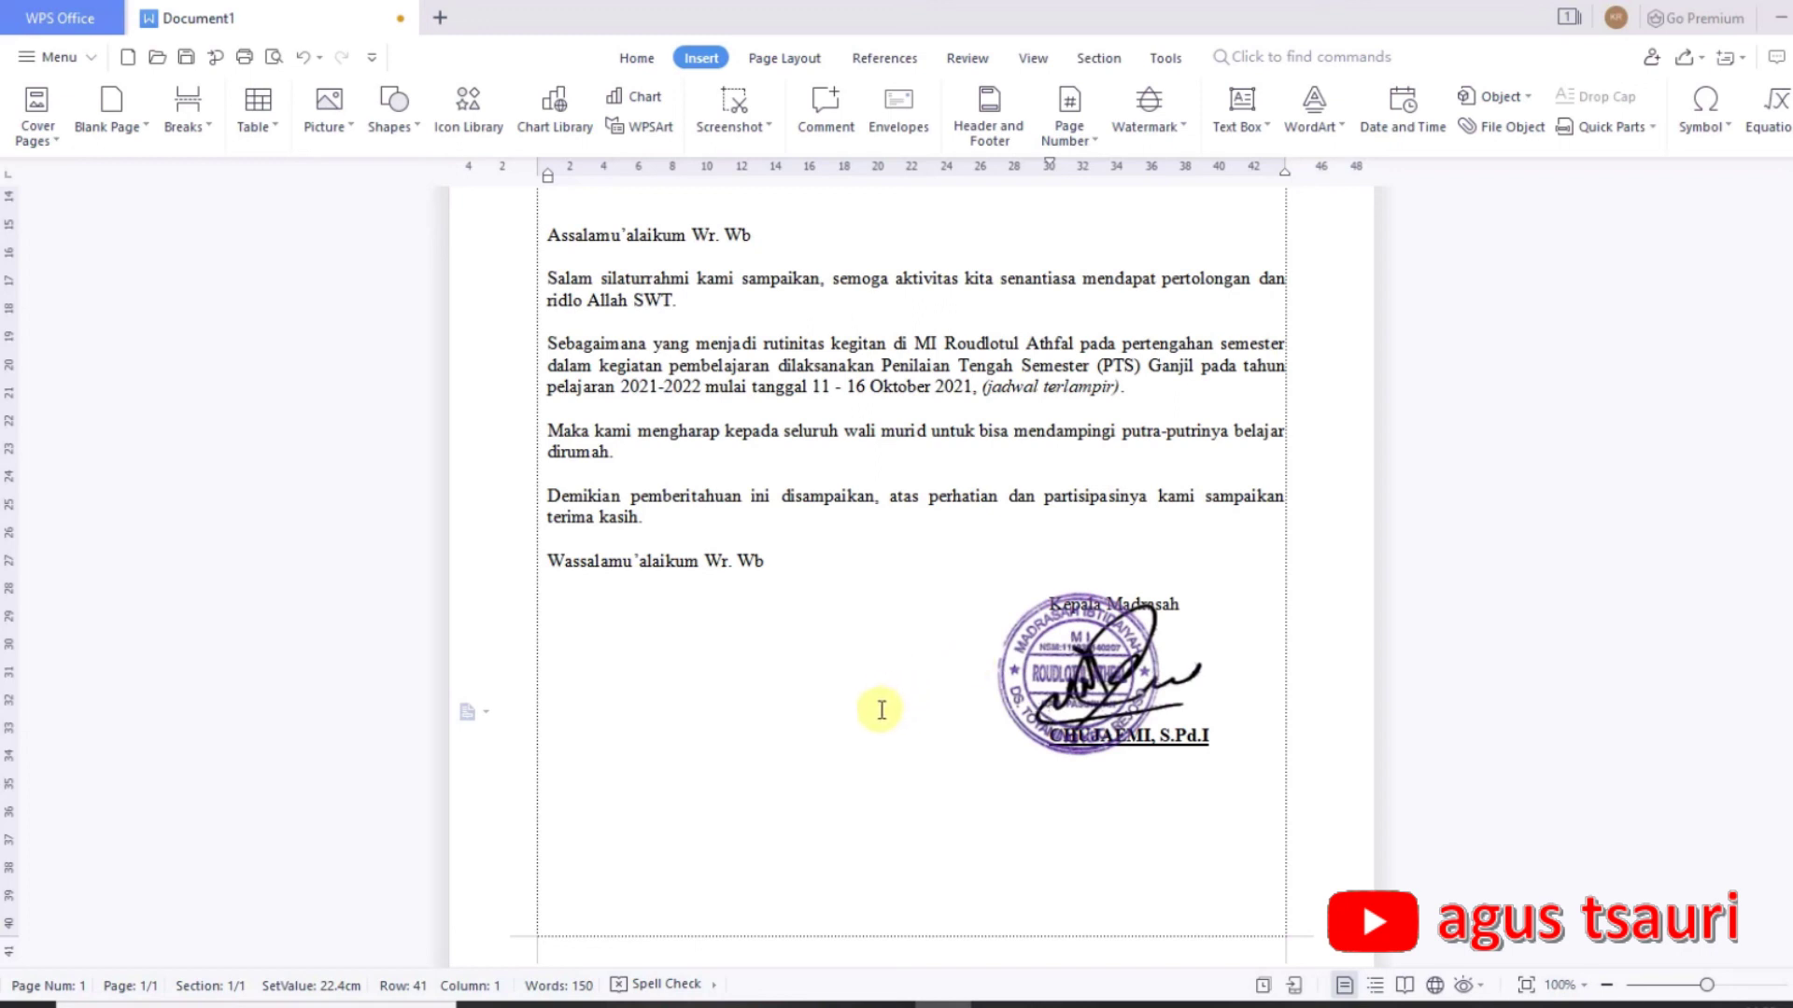
scroll(880, 707, up, 1)
drag(1015, 778, 1015, 740)
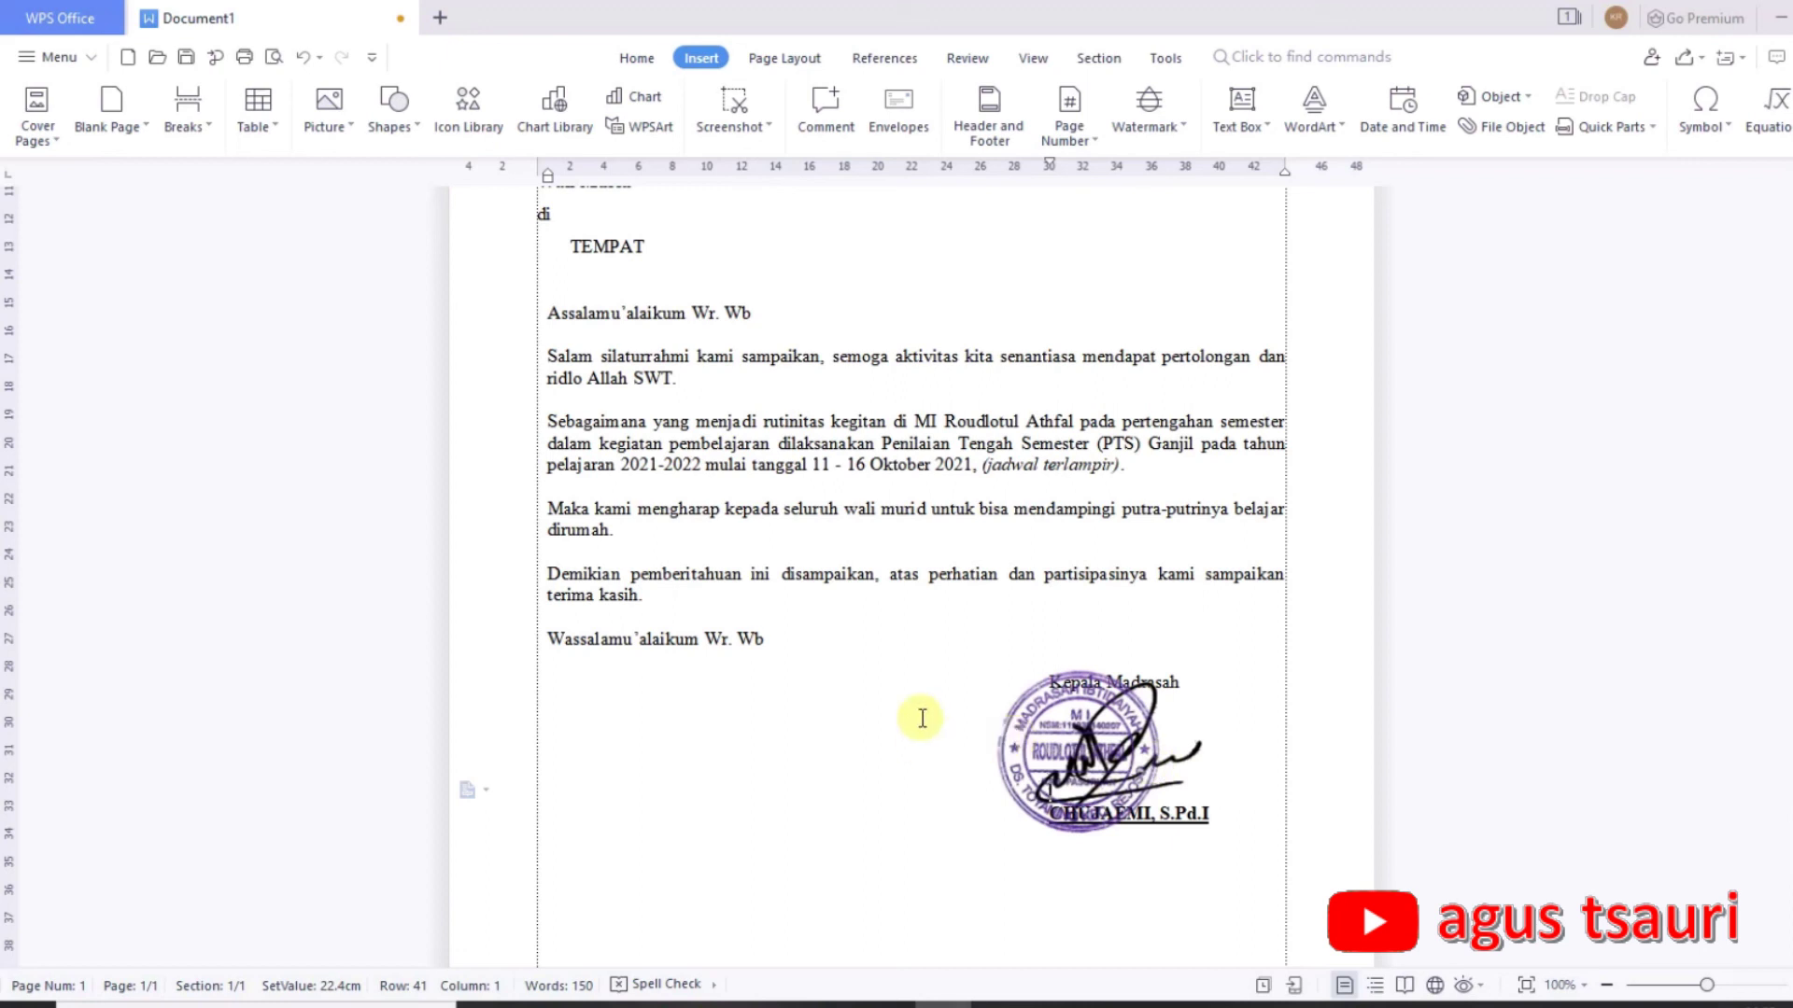